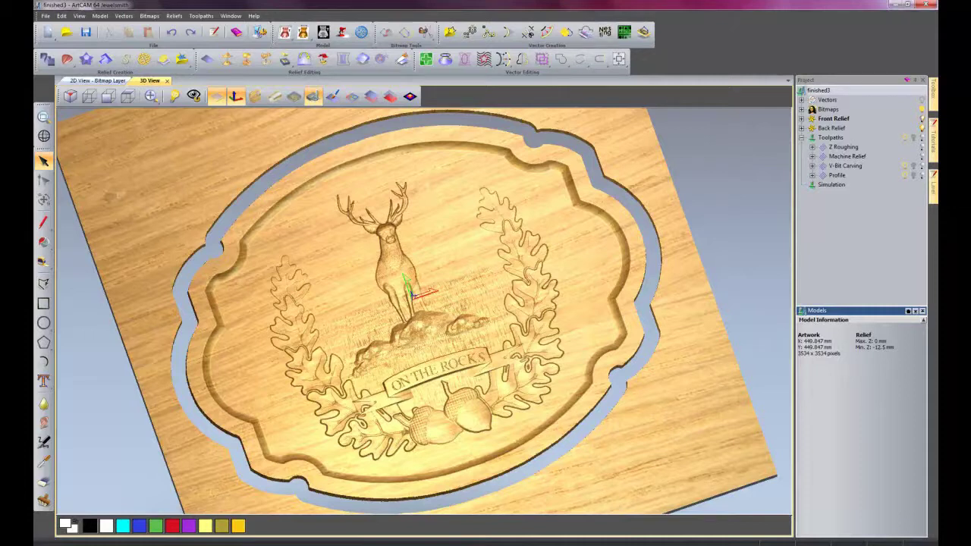
# - Orbit and tilt the existing plaque relief to view it from a lower angle
pyautogui.scroll(2, 438, 273)
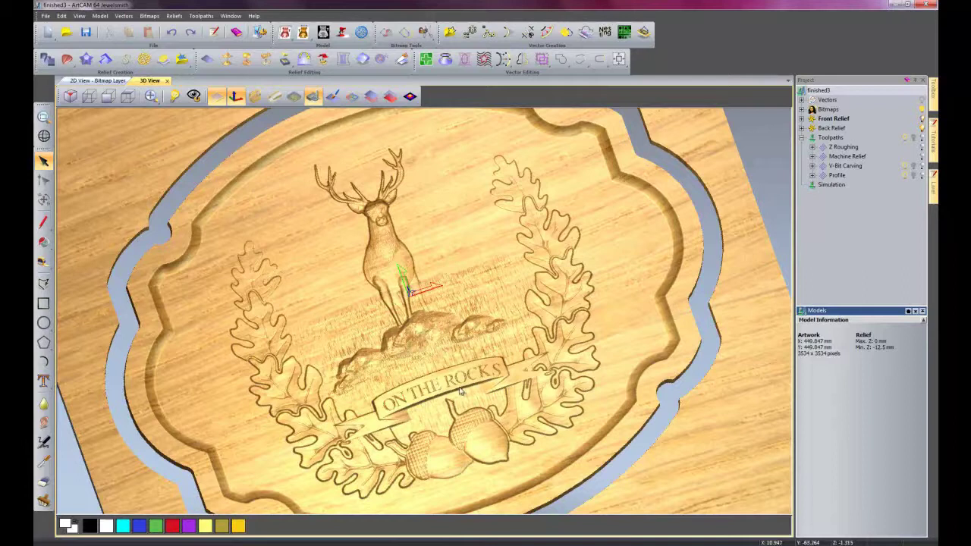
pyautogui.moveTo(418, 391); pyautogui.dragTo(468, 455)
pyautogui.rightClick(388, 289)
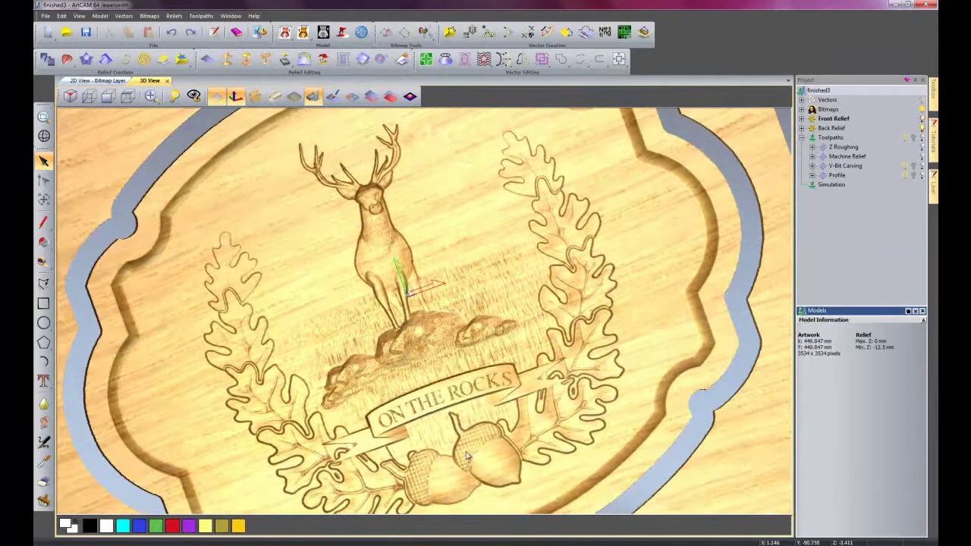
pyautogui.scroll(4, 438, 325)
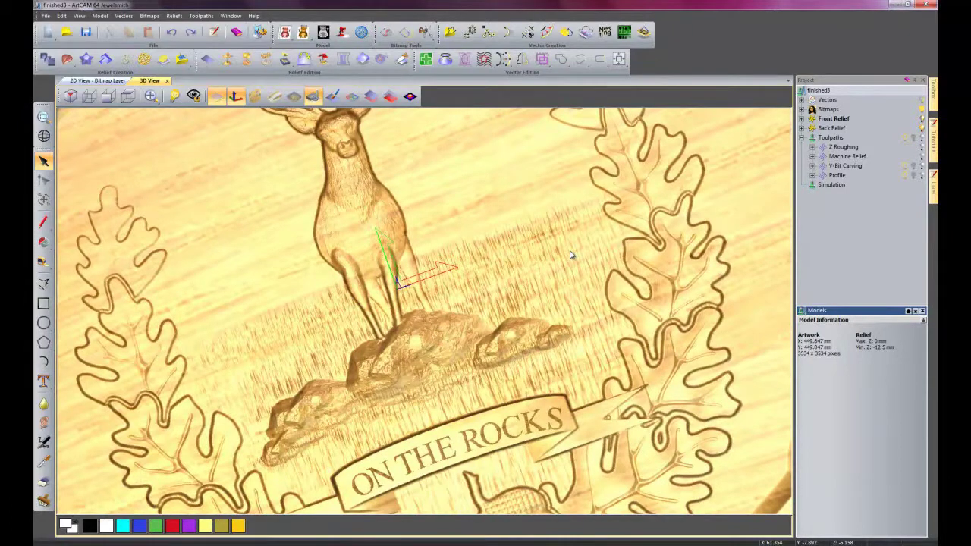
pyautogui.scroll(-3, 528, 240)
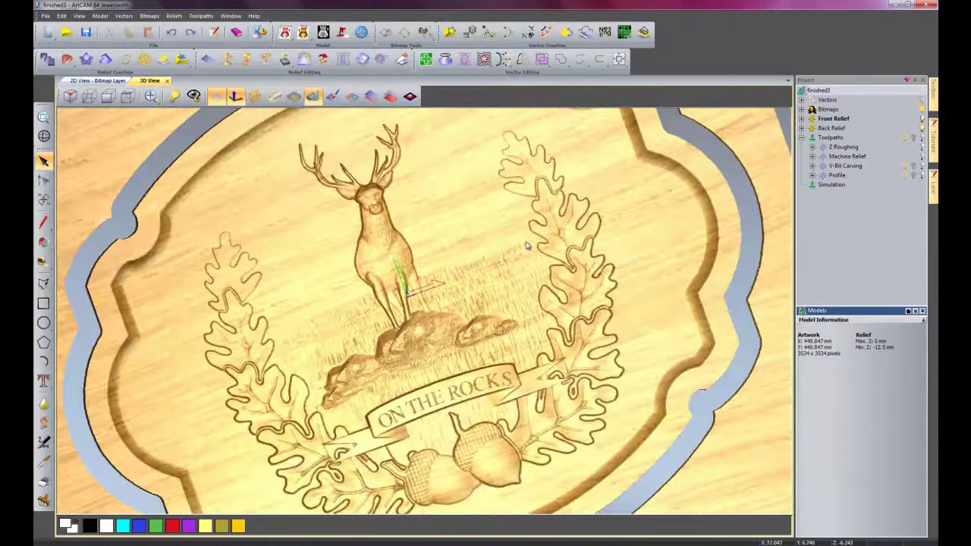
pyautogui.scroll(-3, 419, 241)
pyautogui.moveTo(419, 241); pyautogui.dragTo(422, 319)
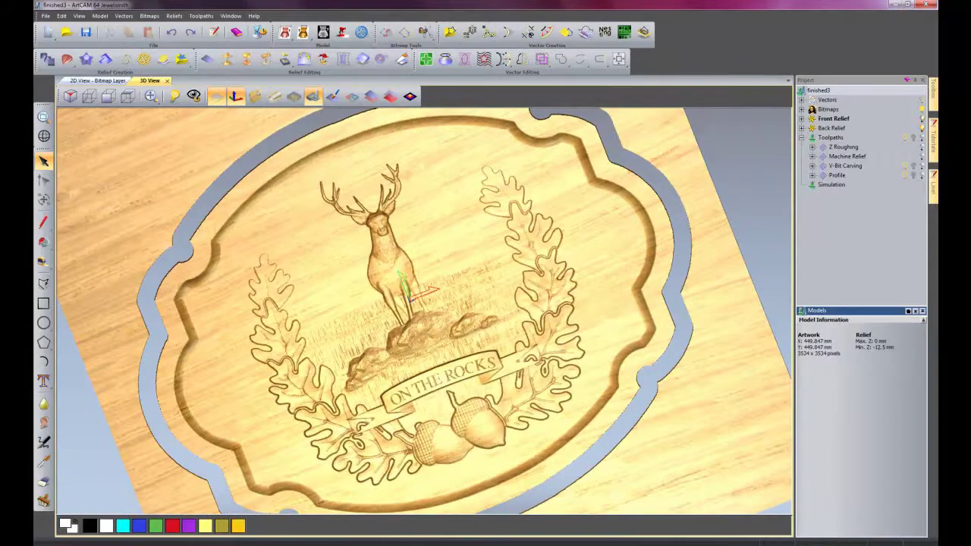
# - Switch to the 01-stag project, zoom in, and fade the stag photo to pale grey
pyautogui.moveTo(192, 542)
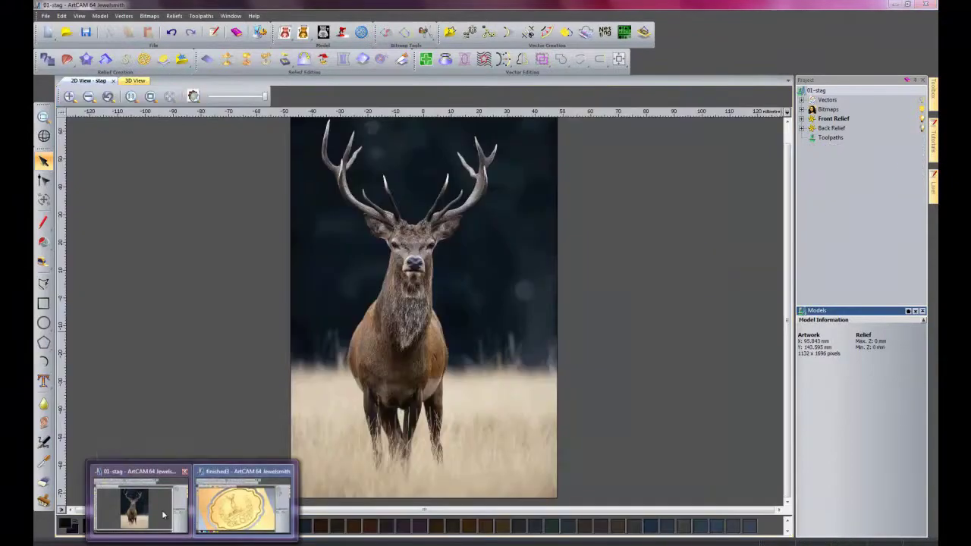
pyautogui.click(173, 524)
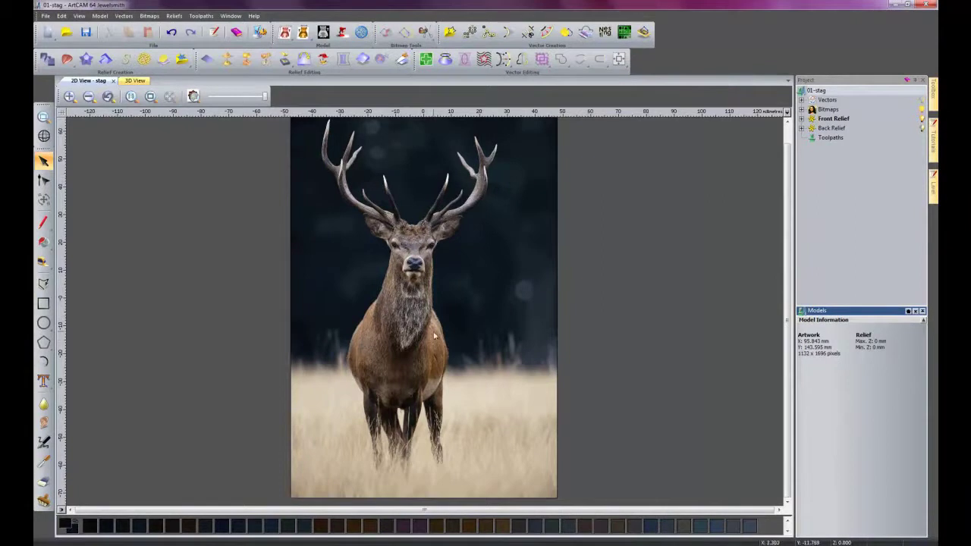
pyautogui.scroll(1, 436, 220)
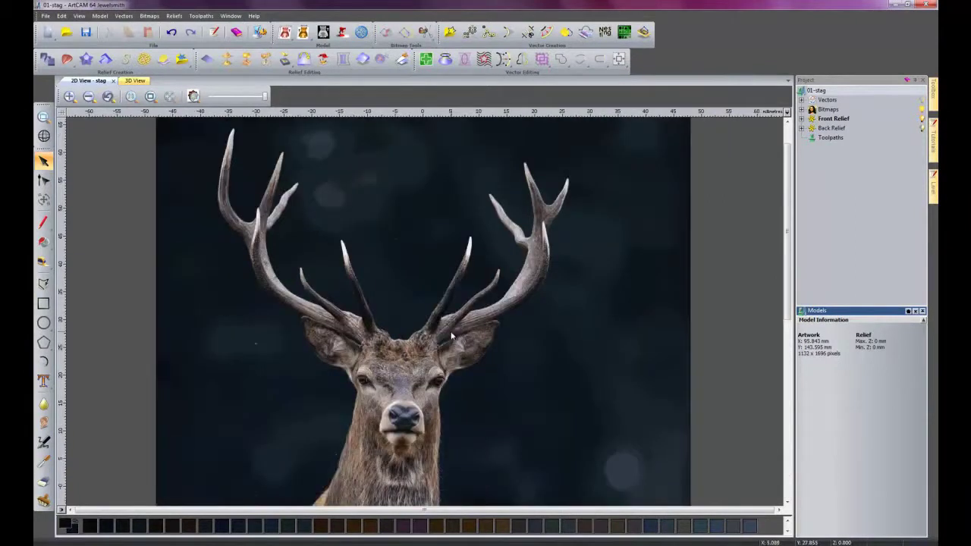
pyautogui.scroll(1, 455, 333)
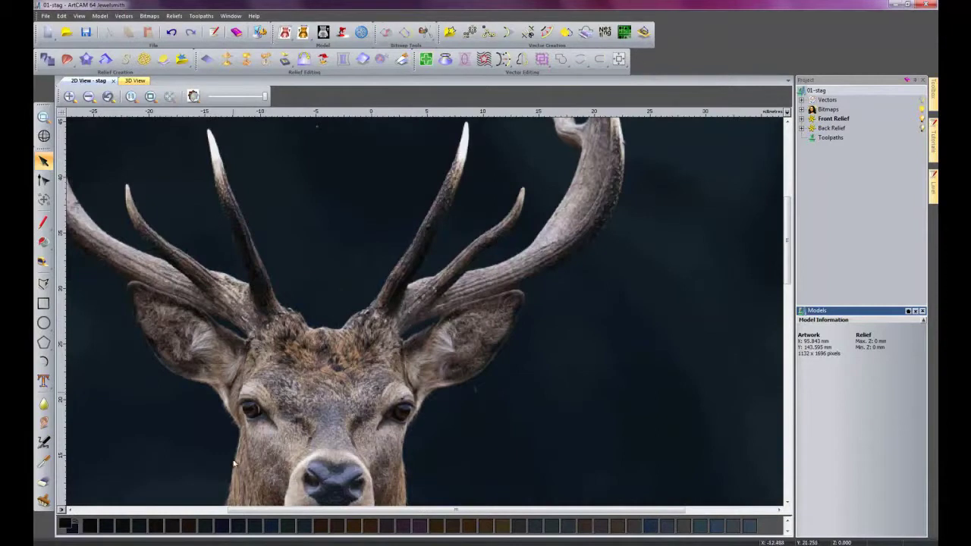
pyautogui.scroll(-1, 365, 296)
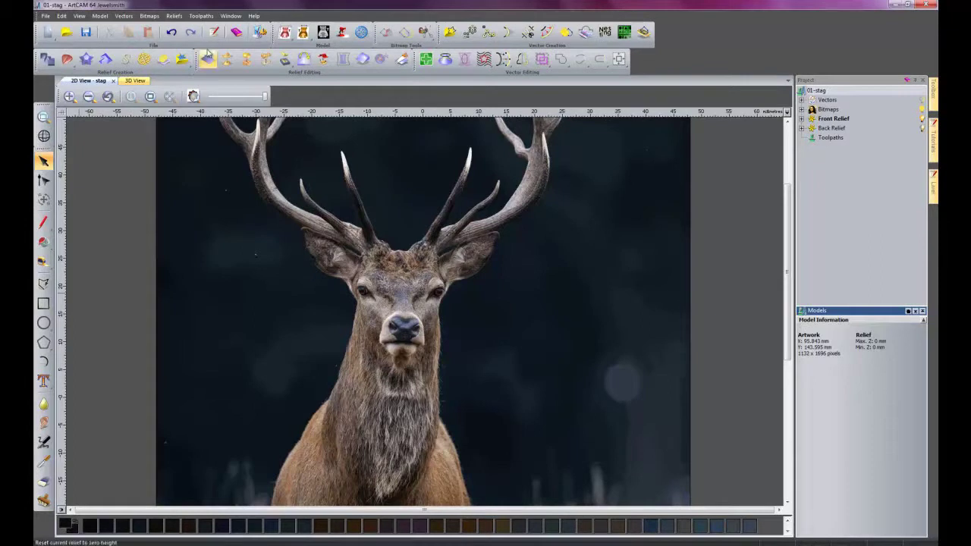
pyautogui.moveTo(266, 98); pyautogui.dragTo(223, 98)
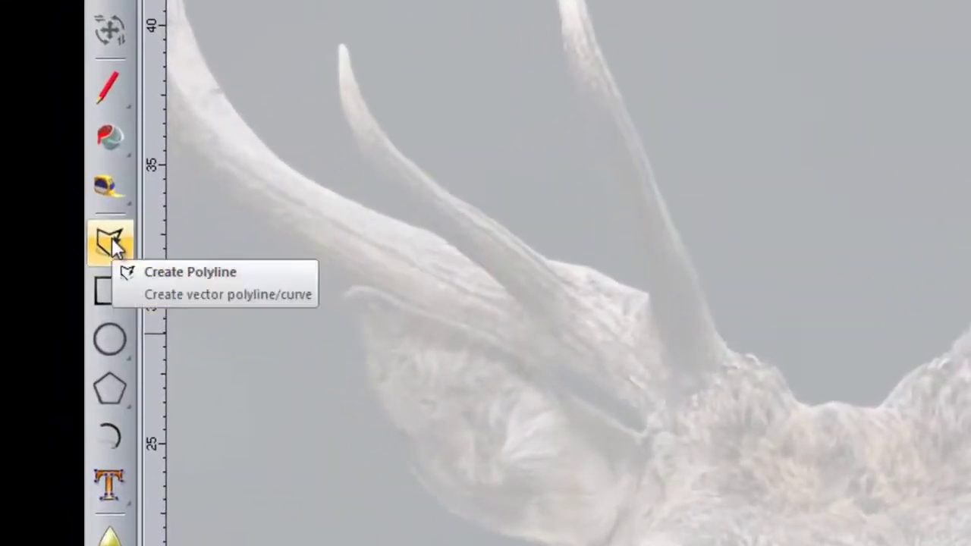
# - Start a smooth polyline at the forehead and trace up the right antler to the upper fork
pyautogui.click(110, 243)
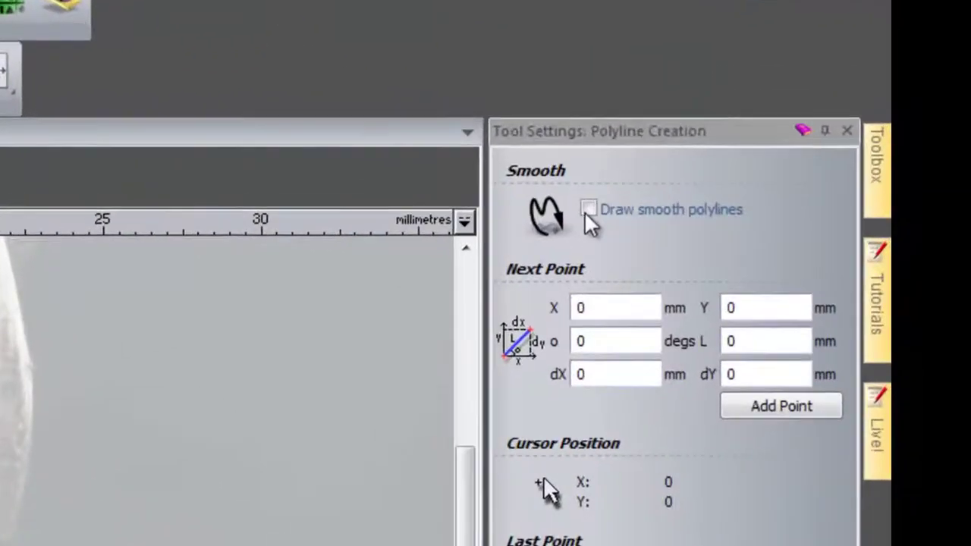
pyautogui.click(583, 212)
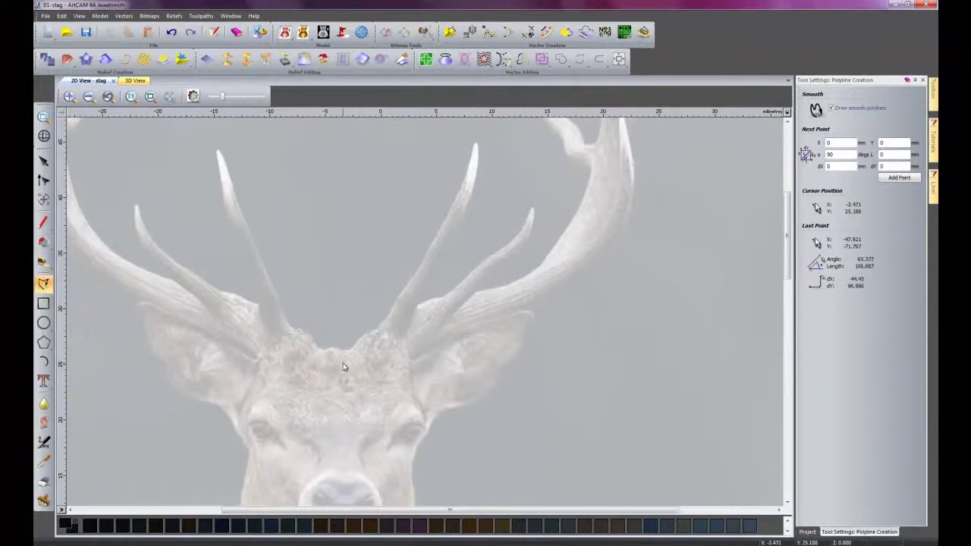
pyautogui.click(346, 364)
pyautogui.click(353, 351)
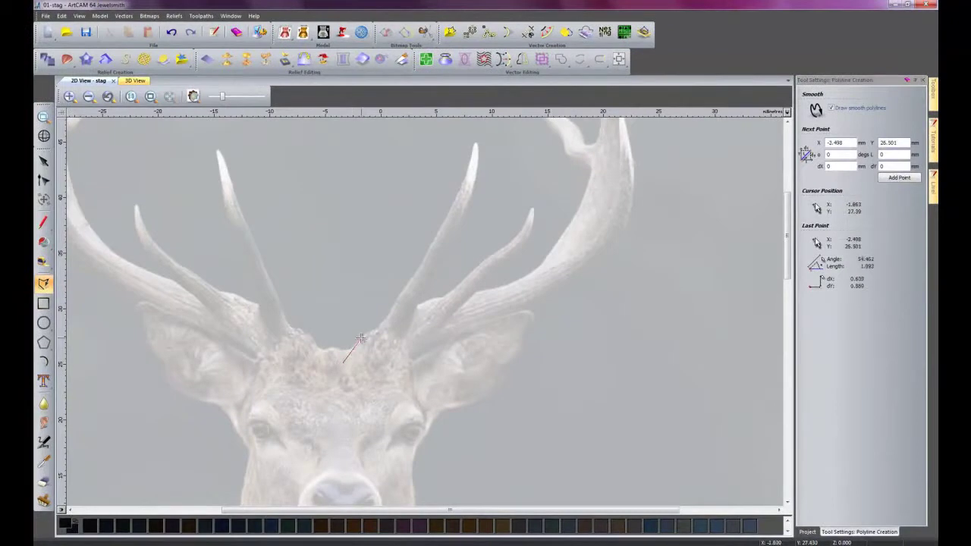
pyautogui.click(373, 328)
pyautogui.click(405, 314)
pyautogui.click(431, 303)
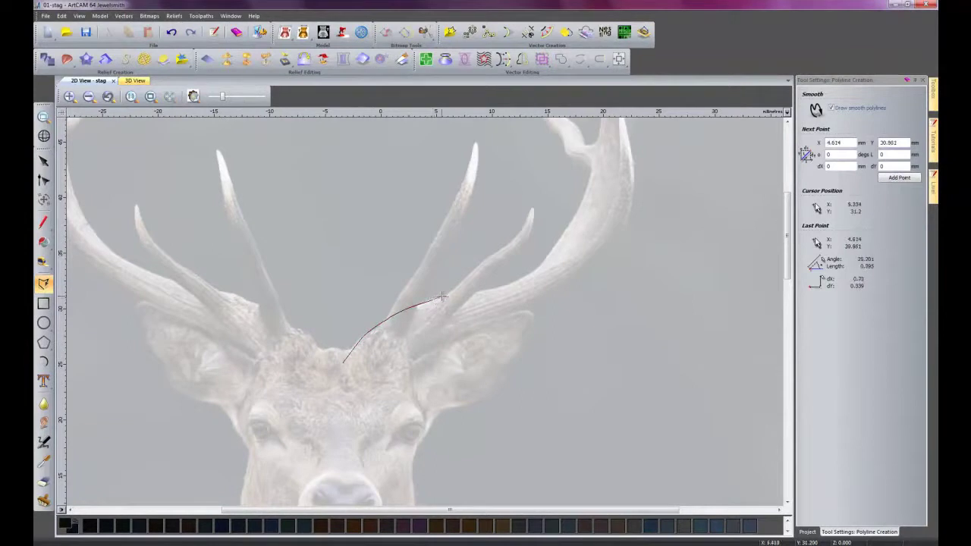
pyautogui.click(483, 292)
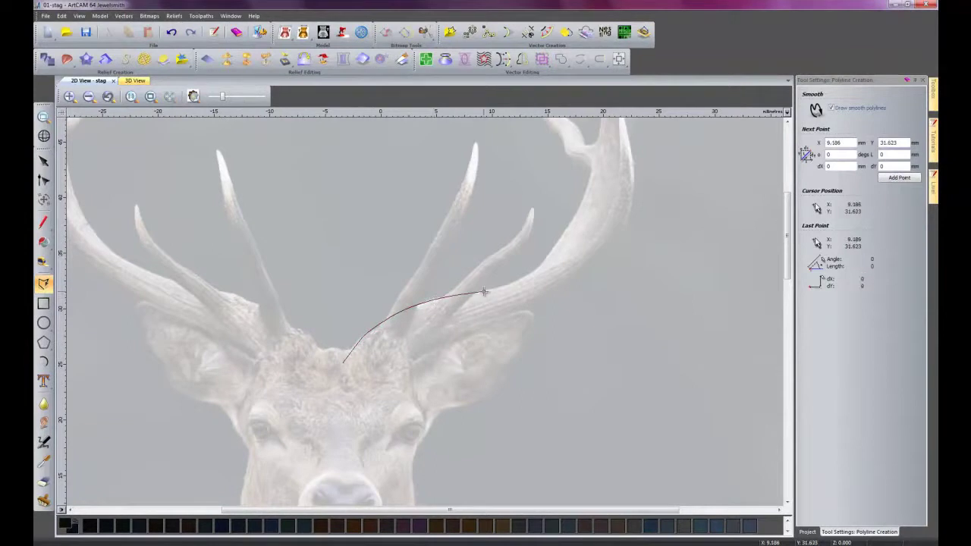
pyautogui.click(530, 273)
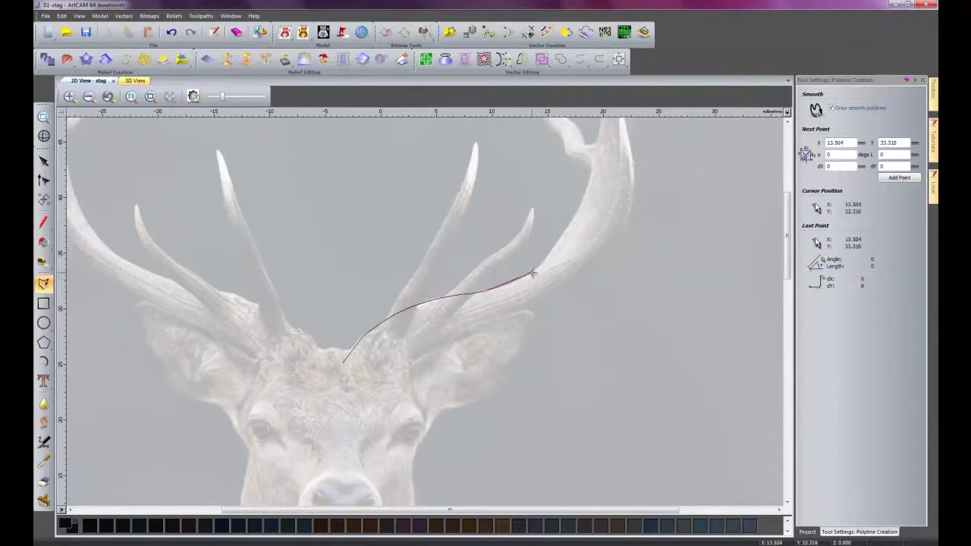
pyautogui.click(567, 230)
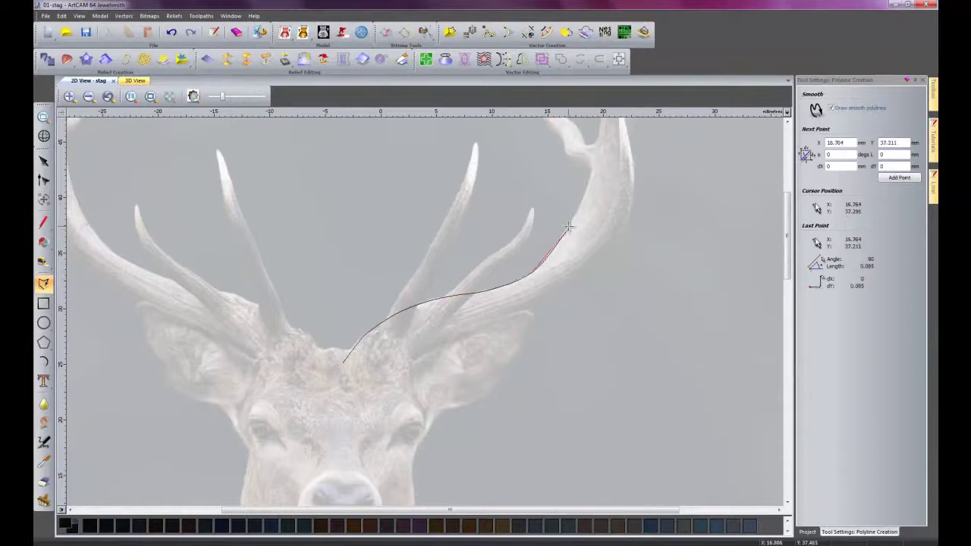
pyautogui.click(569, 161)
pyautogui.scroll(-2, 531, 220)
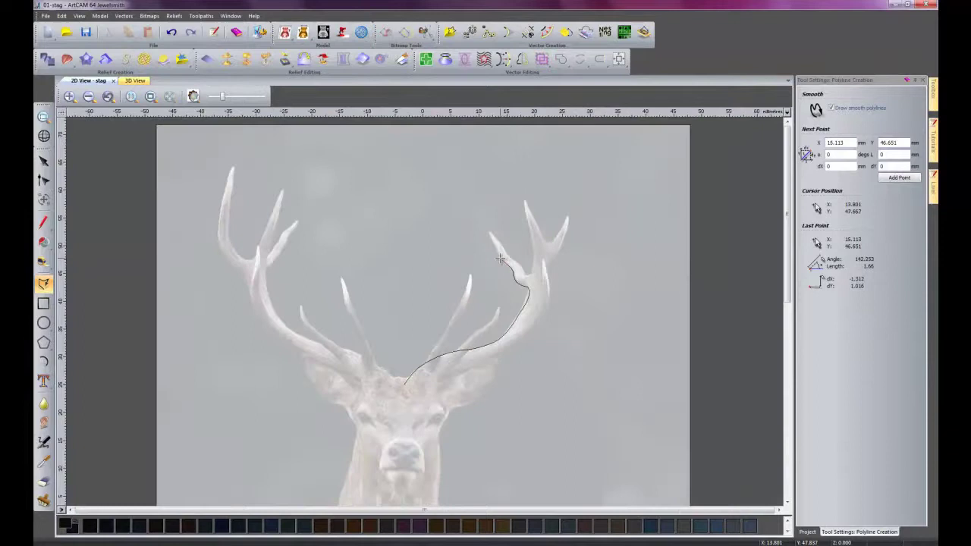
# - Trace around the antler's inner tine and the crook beside it
pyautogui.click(500, 260)
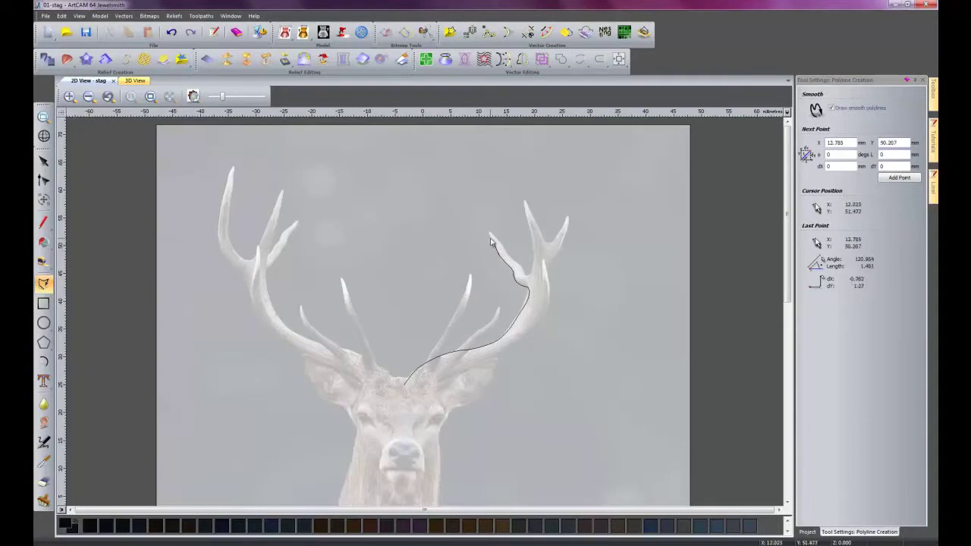
pyautogui.click(496, 243)
pyautogui.click(491, 237)
pyautogui.click(494, 235)
pyautogui.click(500, 247)
pyautogui.click(511, 260)
pyautogui.click(516, 263)
pyautogui.click(522, 267)
pyautogui.click(526, 278)
pyautogui.click(530, 274)
# - Trace the middle and outer tines and the lower edge, closing the outline at its start
pyautogui.click(532, 238)
pyautogui.click(526, 205)
pyautogui.click(540, 232)
pyautogui.click(553, 243)
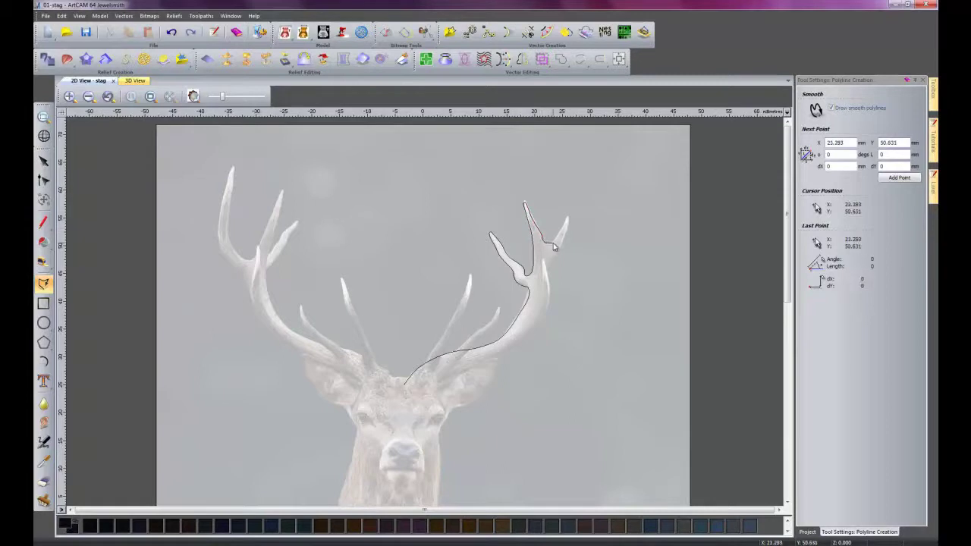
pyautogui.click(569, 219)
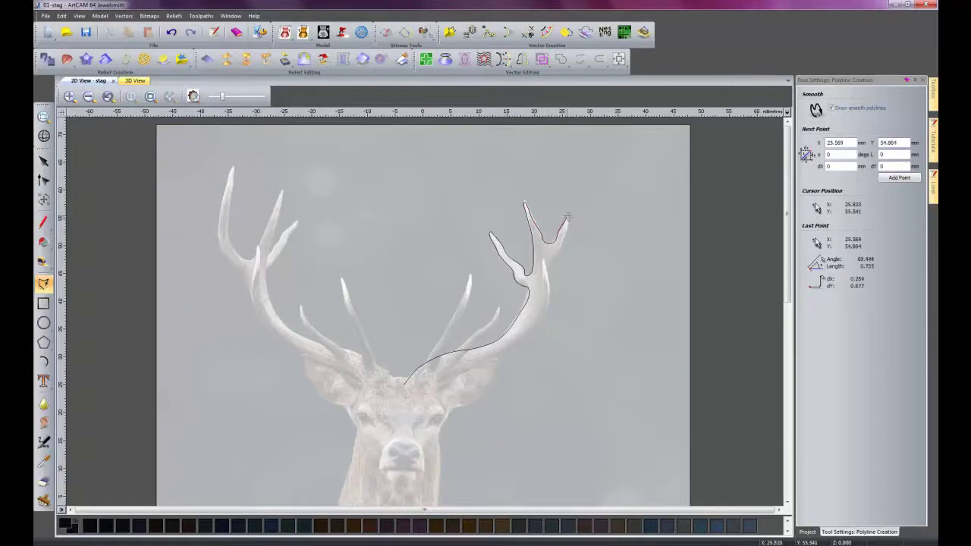
pyautogui.click(558, 258)
pyautogui.click(546, 272)
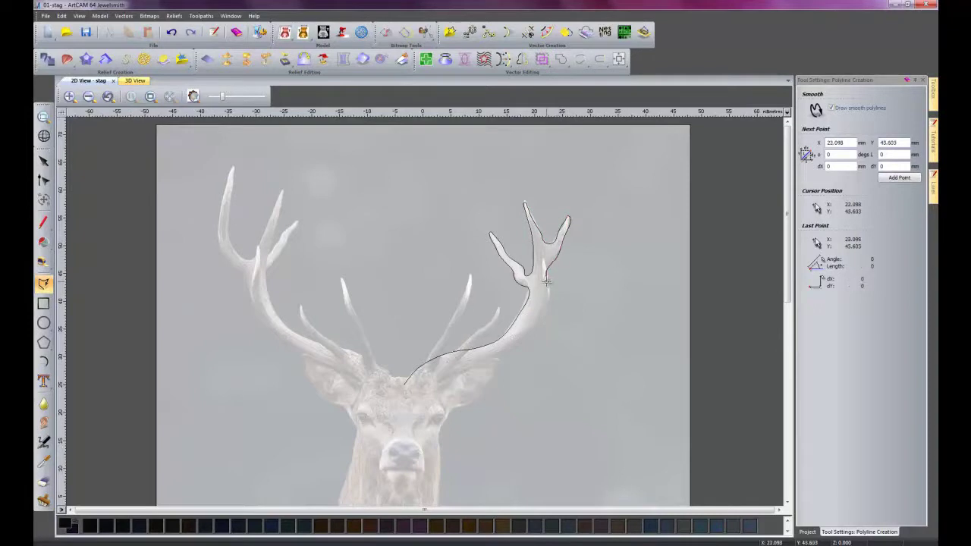
pyautogui.click(528, 339)
pyautogui.click(502, 352)
pyautogui.click(477, 366)
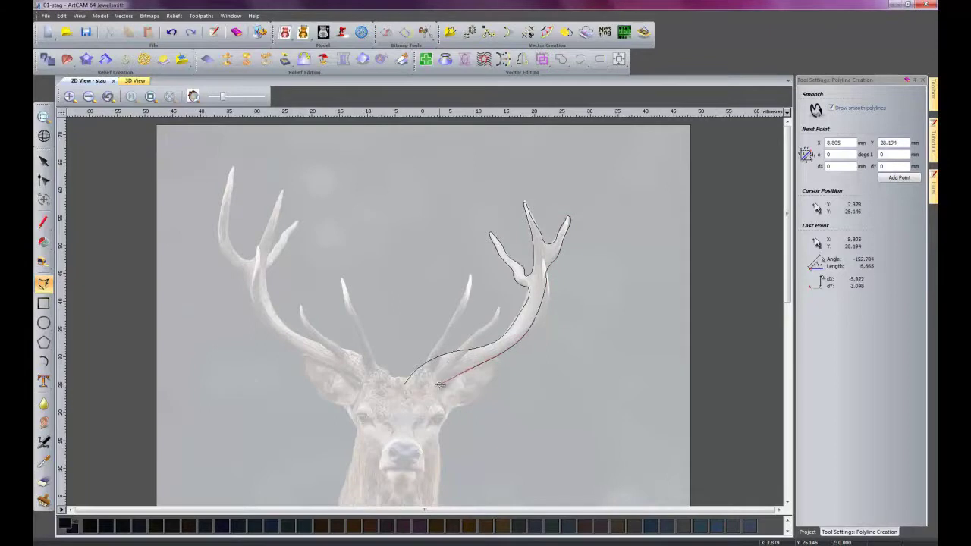
pyautogui.click(439, 384)
pyautogui.click(406, 392)
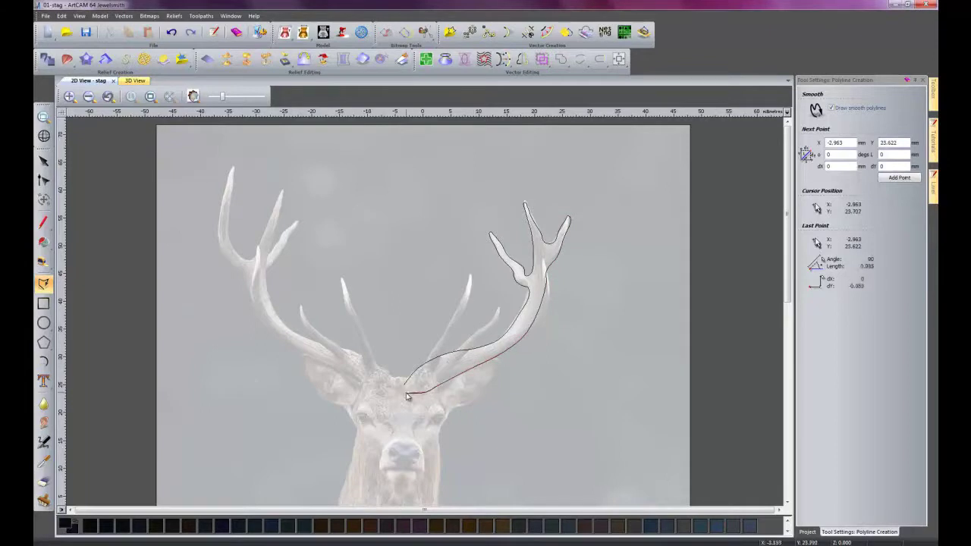
pyautogui.click(404, 387)
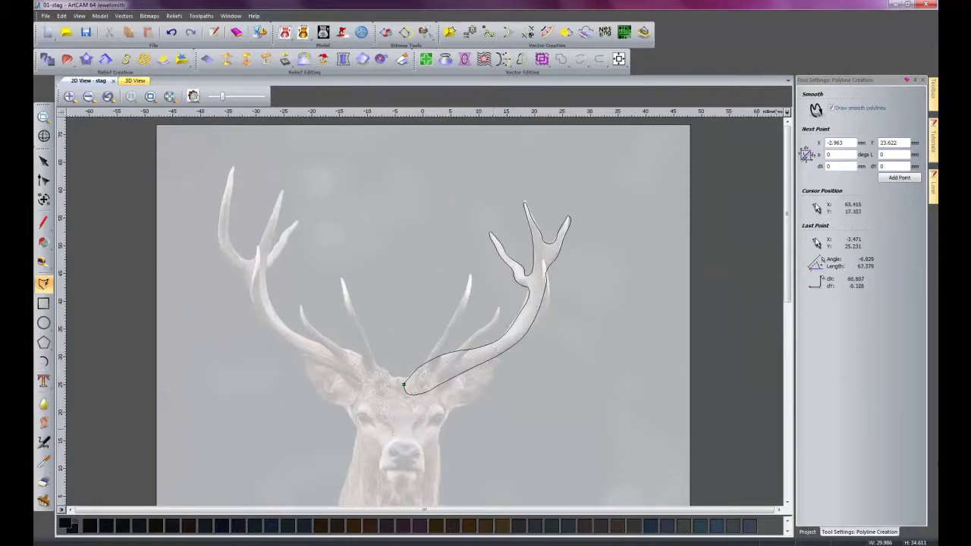
pyautogui.click(923, 79)
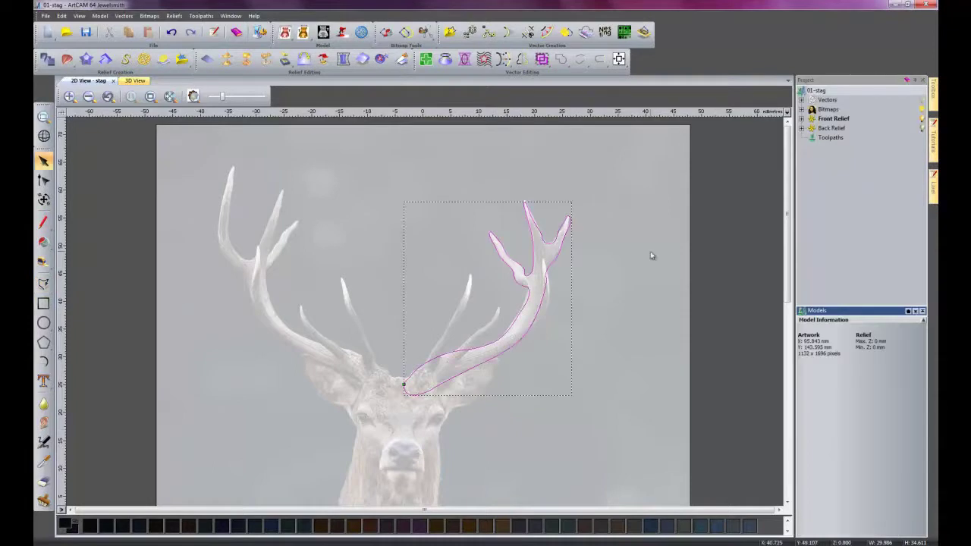
pyautogui.scroll(-2, 392, 341)
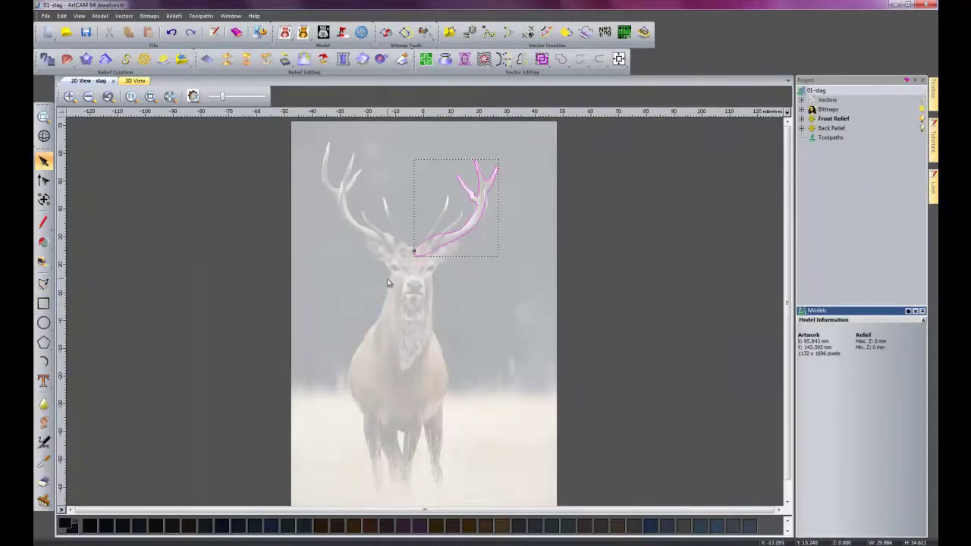
pyautogui.scroll(3, 433, 252)
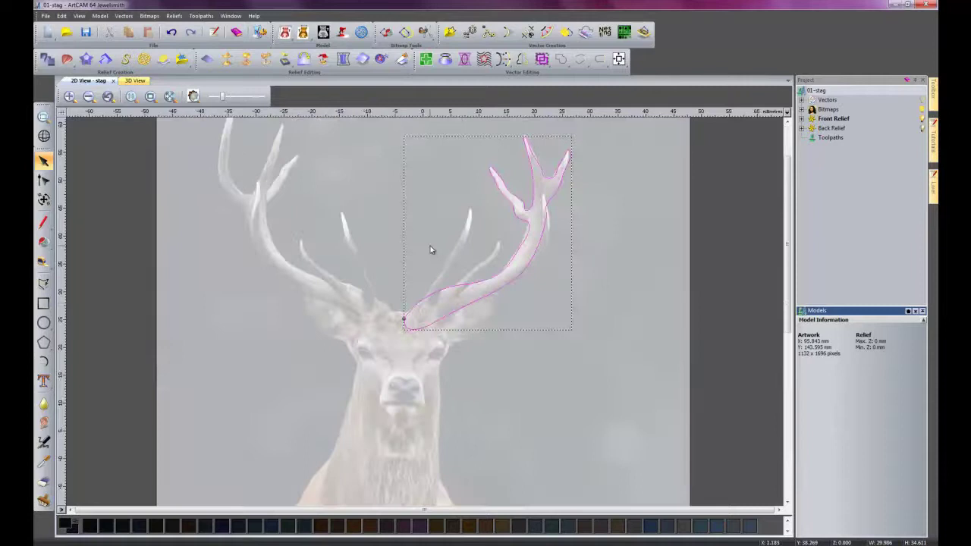
pyautogui.click(331, 259)
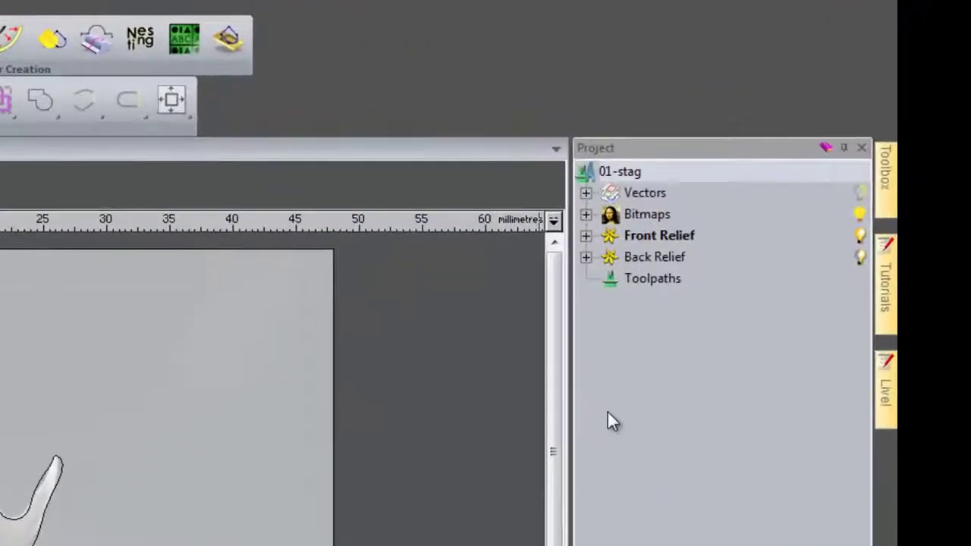
pyautogui.click(507, 228)
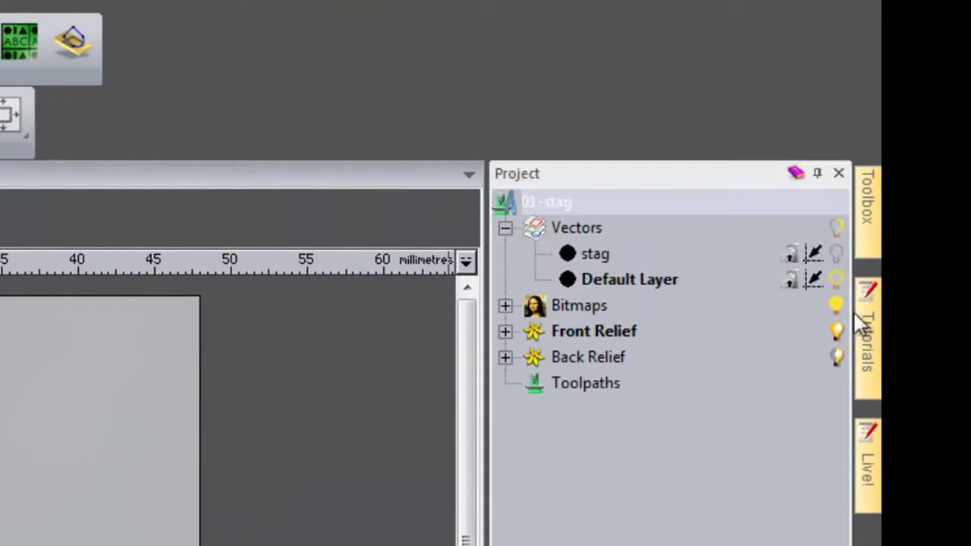
pyautogui.click(834, 254)
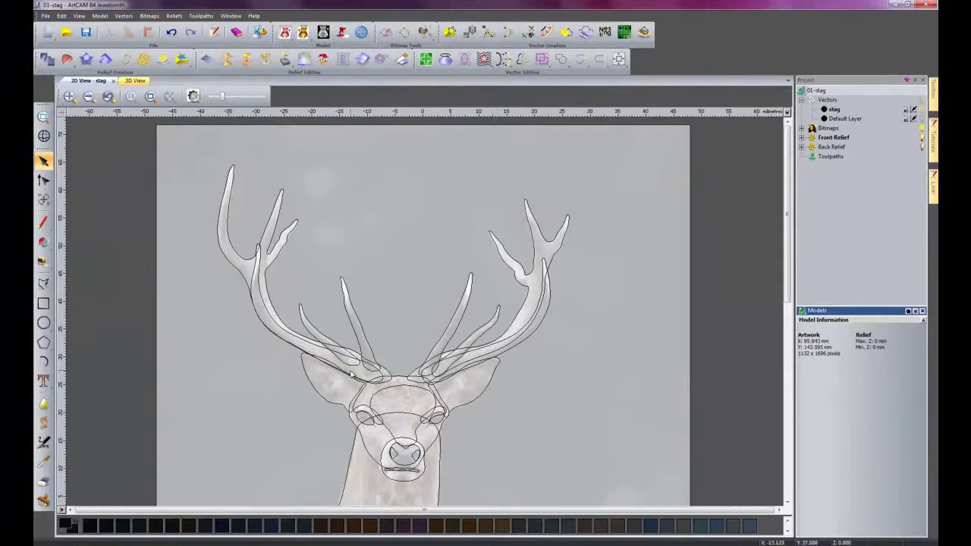
pyautogui.scroll(-1, 353, 375)
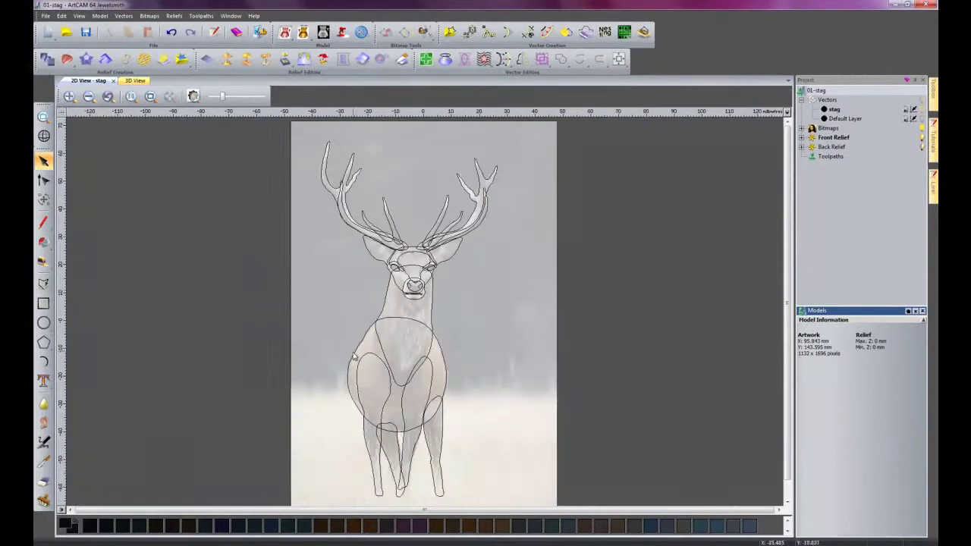
pyautogui.scroll(1, 450, 230)
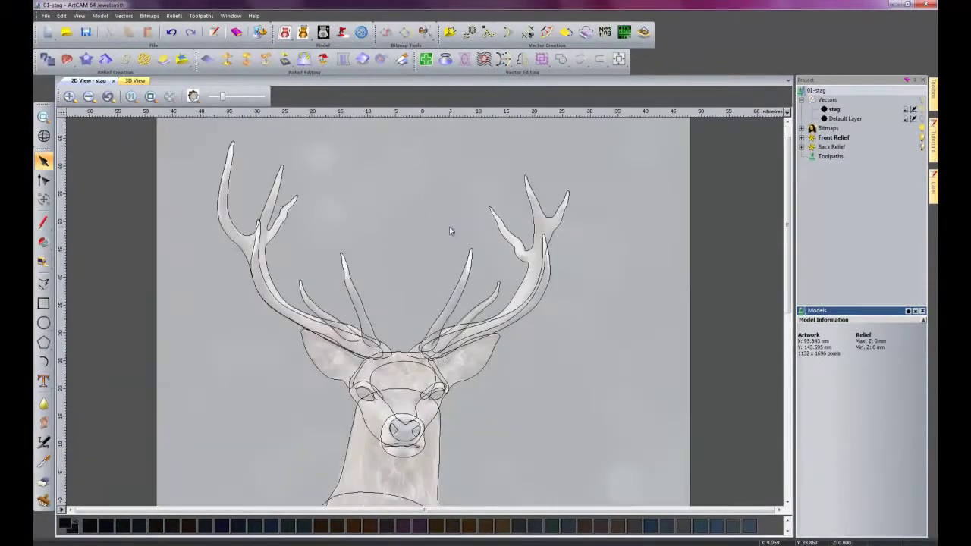
pyautogui.scroll(1, 428, 402)
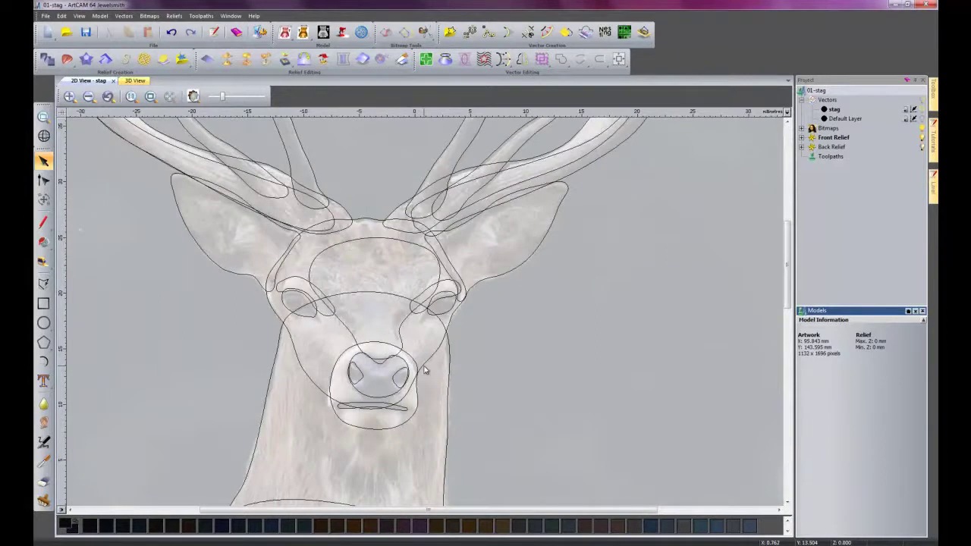
pyautogui.scroll(-1, 378, 347)
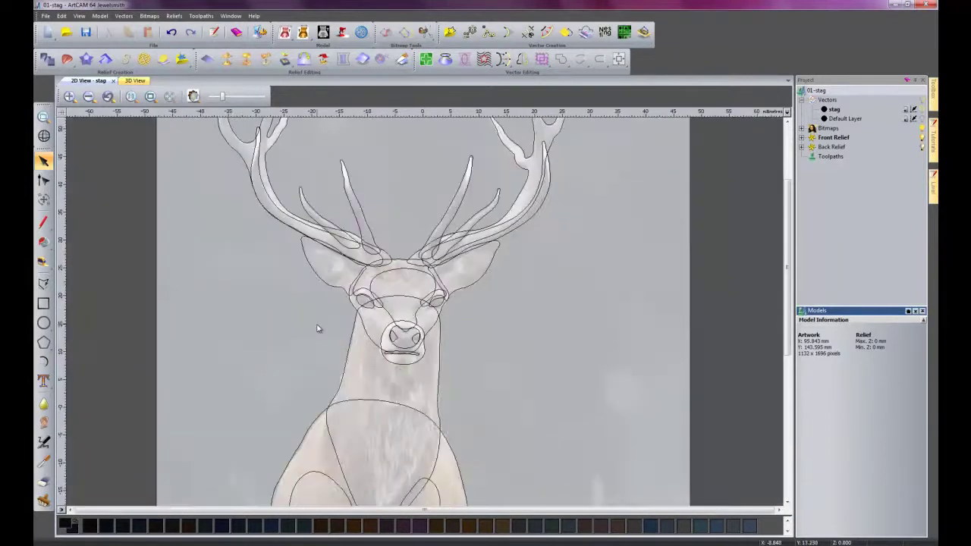
pyautogui.scroll(-1, 335, 295)
pyautogui.scroll(1, 405, 196)
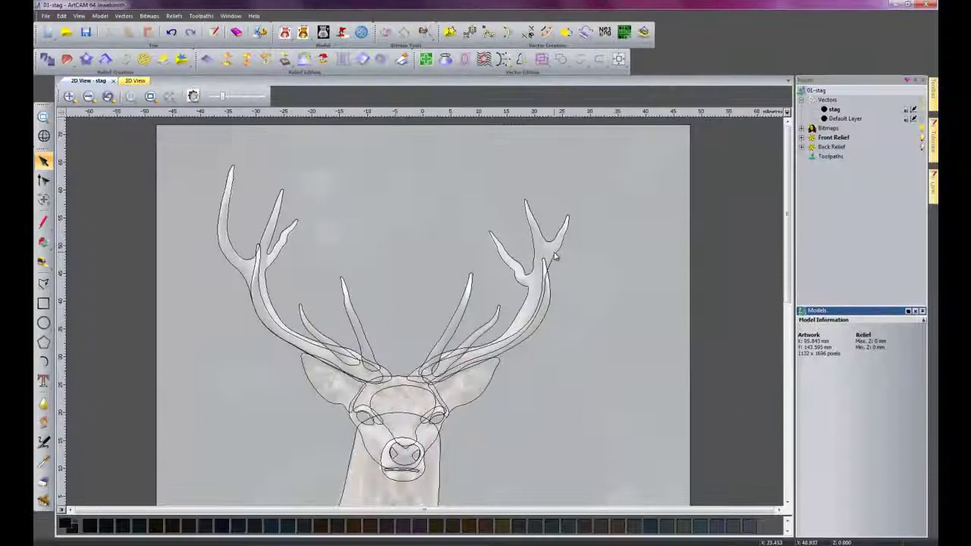
# - Add the outer antler outlines to the relief as round shapes at 20° angle, 0.4 start height
pyautogui.click(880, 397)
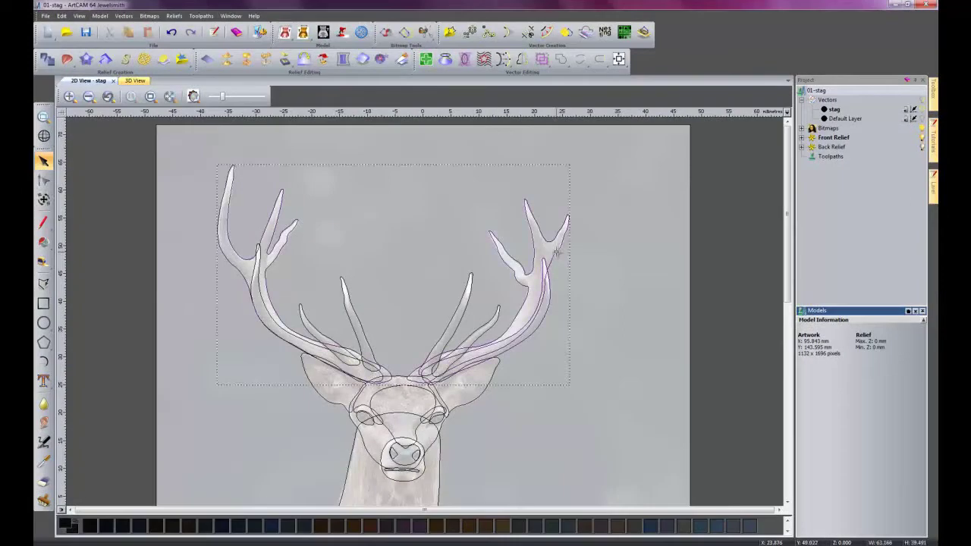
pyautogui.doubleClick(557, 252)
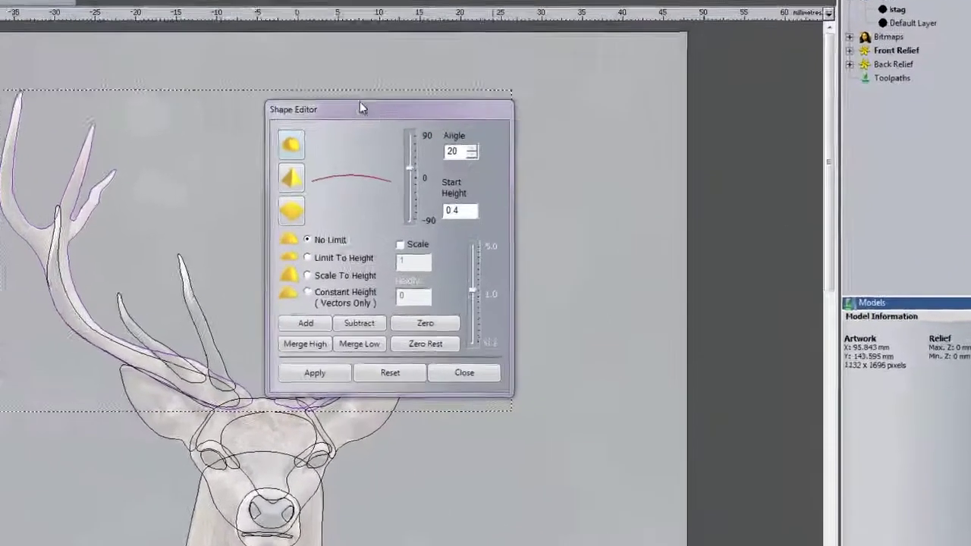
pyautogui.moveTo(359, 102); pyautogui.dragTo(520, 141)
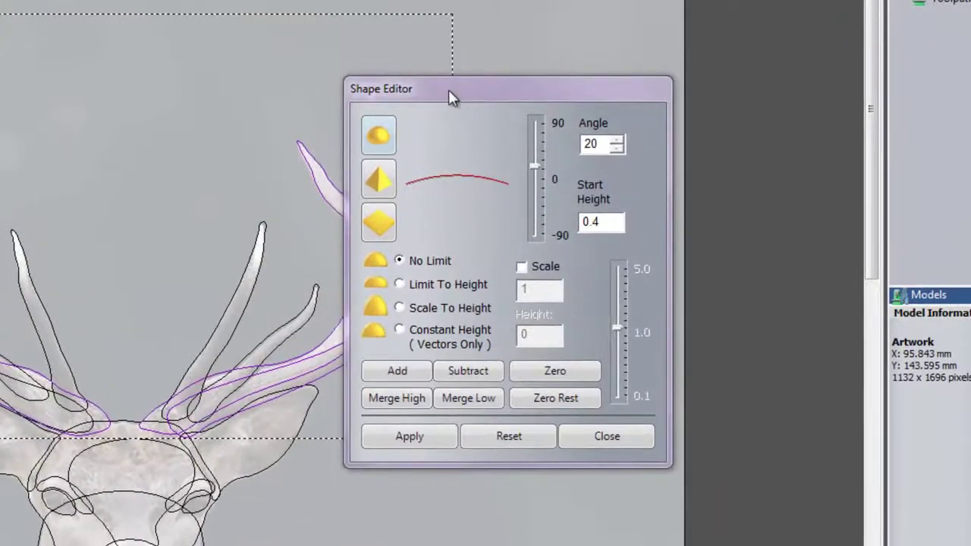
pyautogui.moveTo(448, 89); pyautogui.dragTo(482, 141)
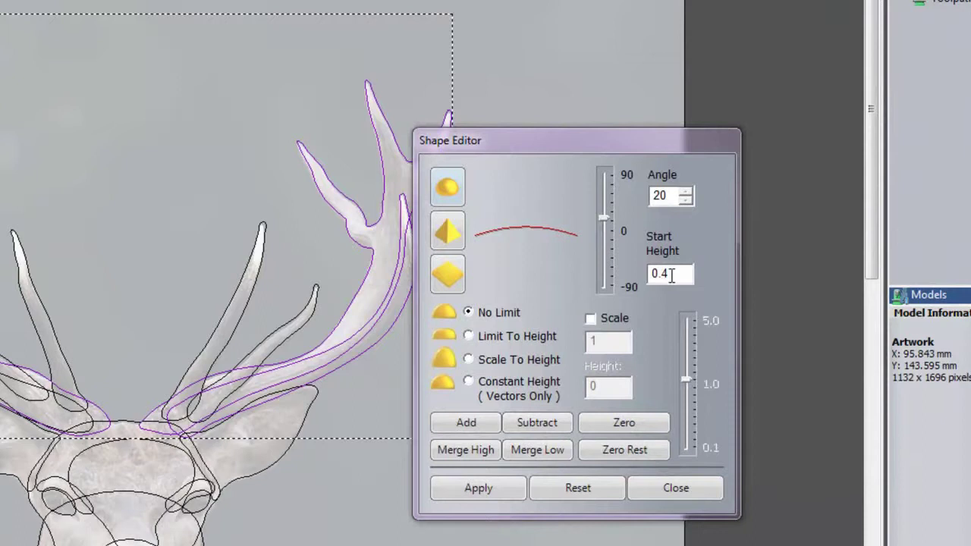
pyautogui.click(467, 425)
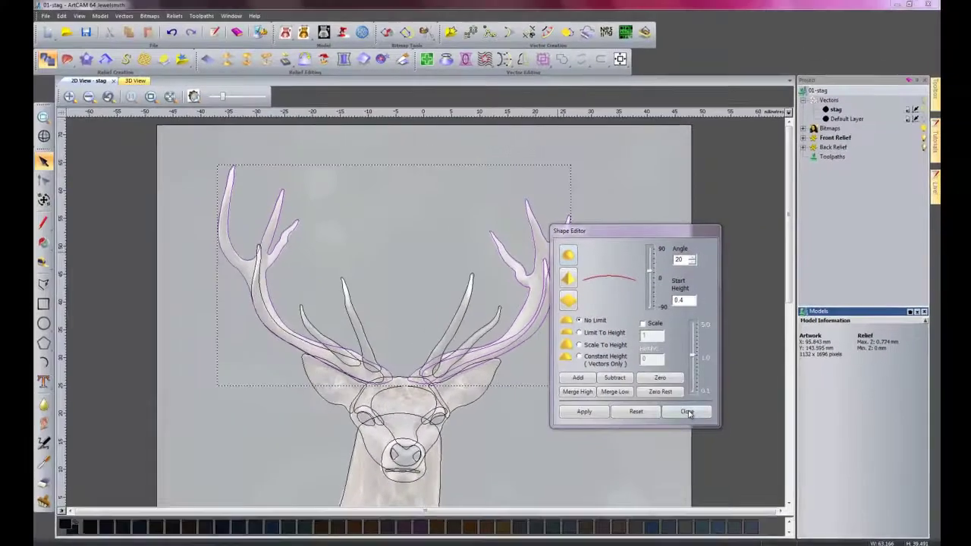
pyautogui.click(685, 412)
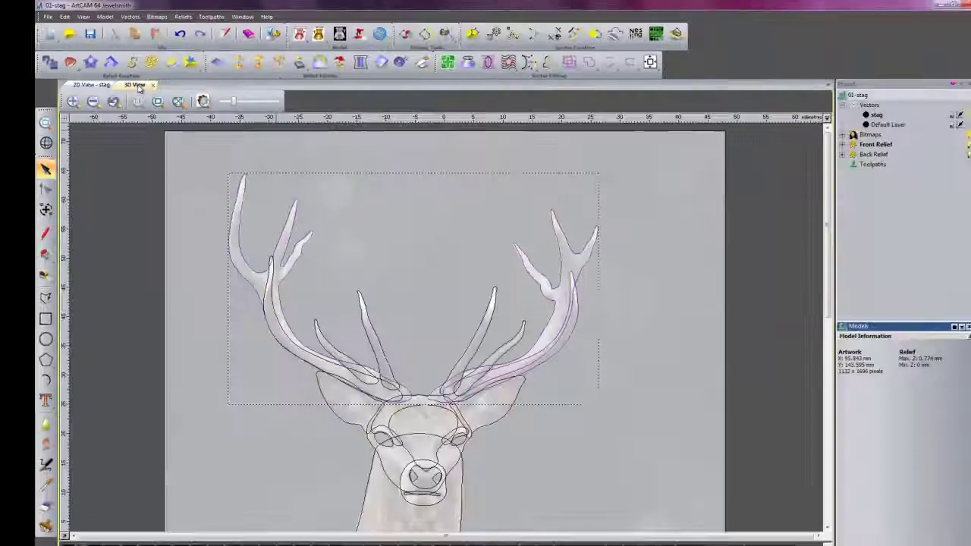
# - Orbit the 3D view onto the raised antlers and overlay the stag's vector outlines
pyautogui.click(285, 170)
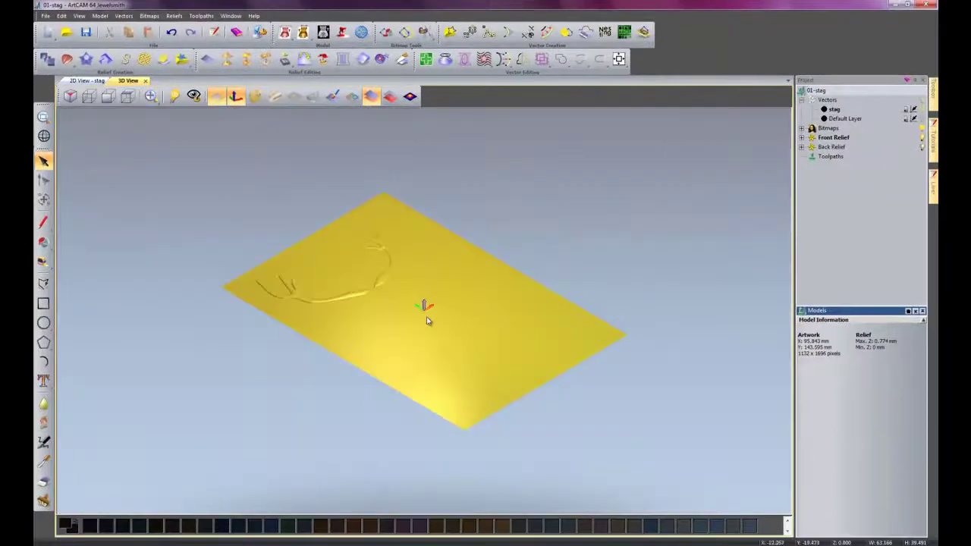
pyautogui.moveTo(427, 318); pyautogui.dragTo(392, 384)
pyautogui.scroll(5, 371, 215)
pyautogui.moveTo(368, 213); pyautogui.dragTo(418, 329)
pyautogui.scroll(3, 449, 371)
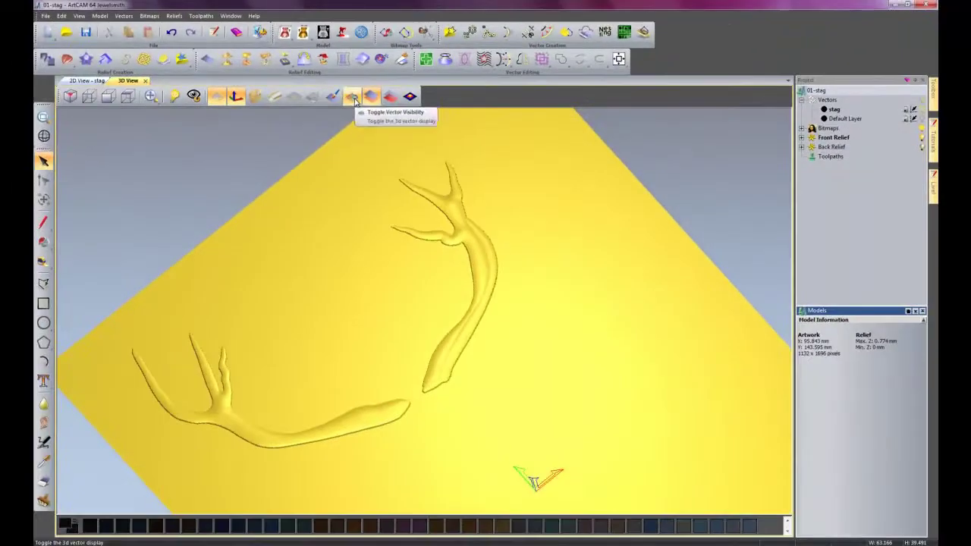
pyautogui.click(425, 252)
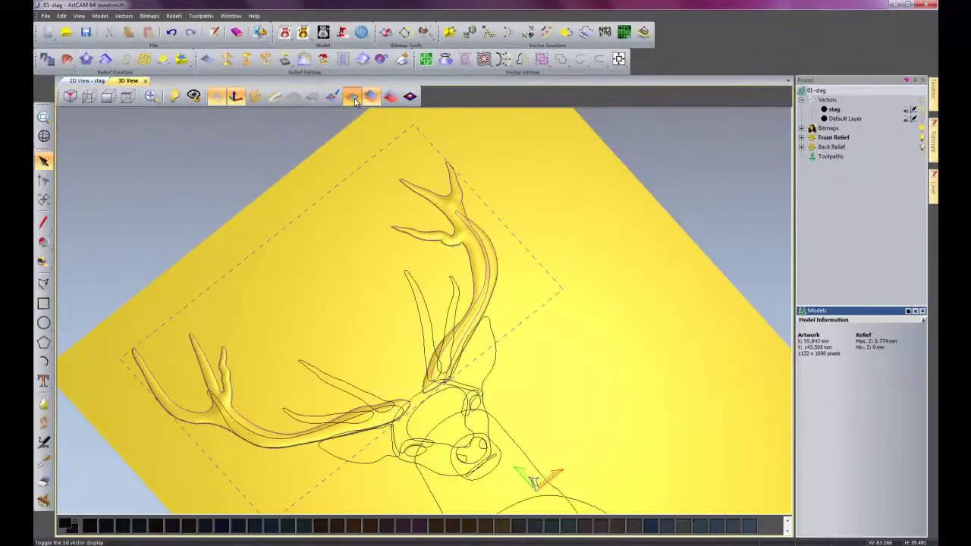
# - Merge the inner antler tines high into the relief at 20° angle and 0.9 start height
pyautogui.click(616, 362)
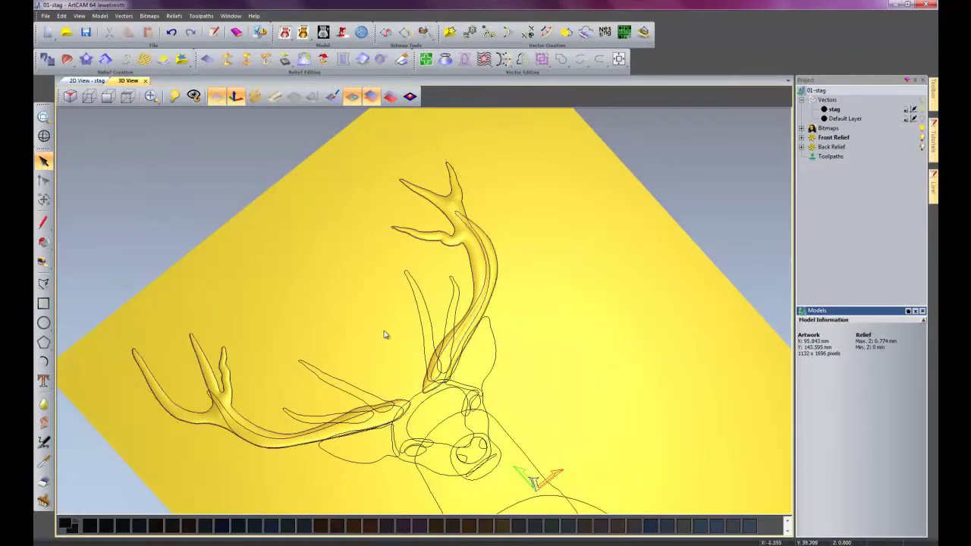
pyautogui.click(418, 311)
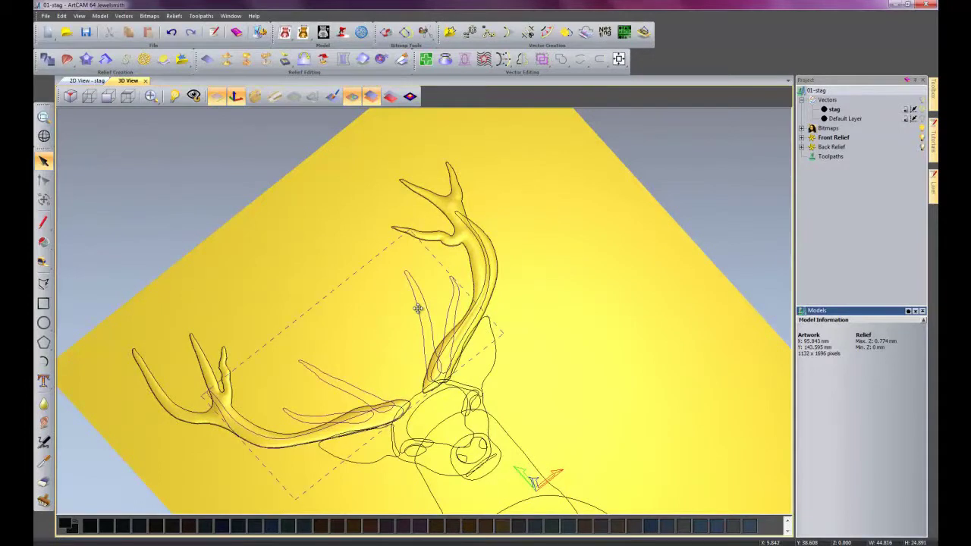
pyautogui.doubleClick(418, 309)
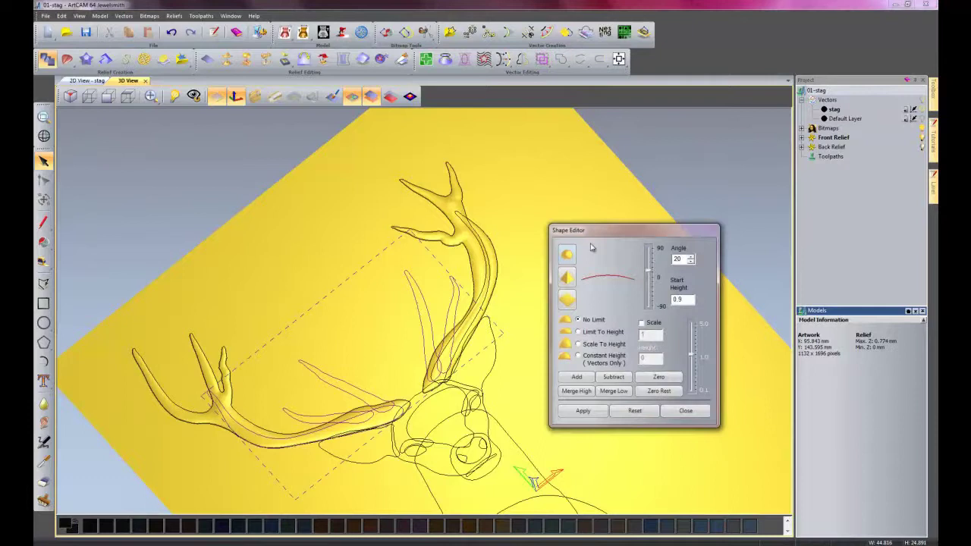
pyautogui.moveTo(672, 231); pyautogui.dragTo(670, 213)
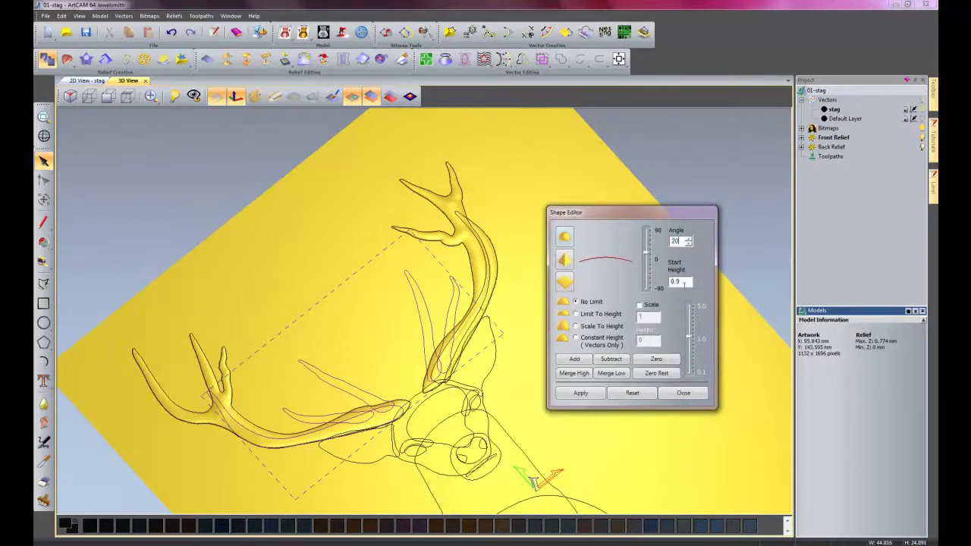
pyautogui.write('0.9')
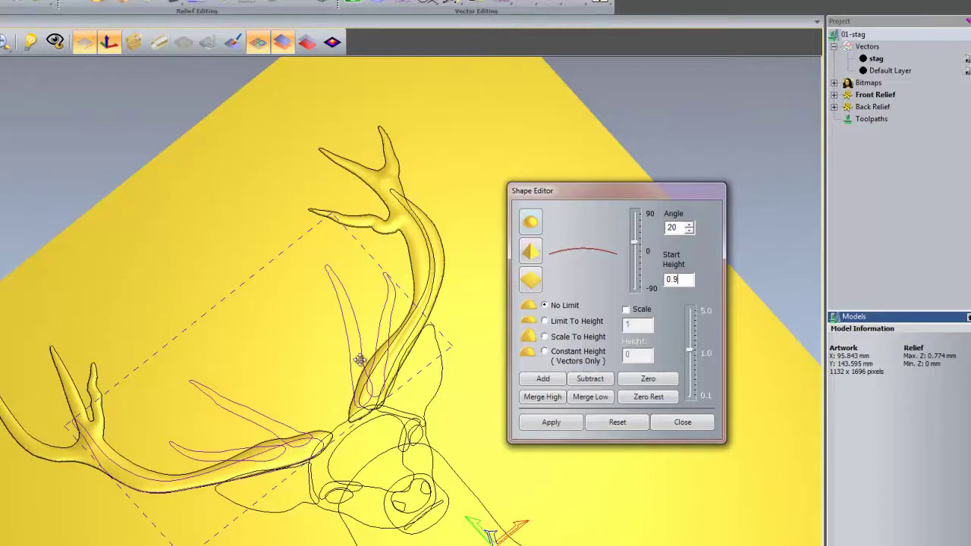
pyautogui.click(543, 397)
pyautogui.click(680, 423)
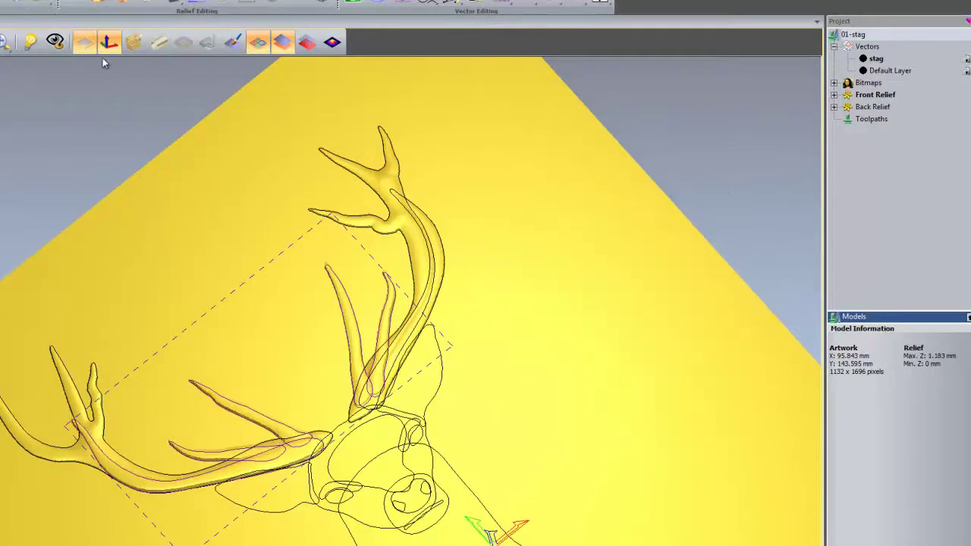
pyautogui.click(256, 44)
pyautogui.moveTo(306, 309); pyautogui.dragTo(339, 311)
pyautogui.scroll(3, 372, 356)
pyautogui.scroll(3, 415, 386)
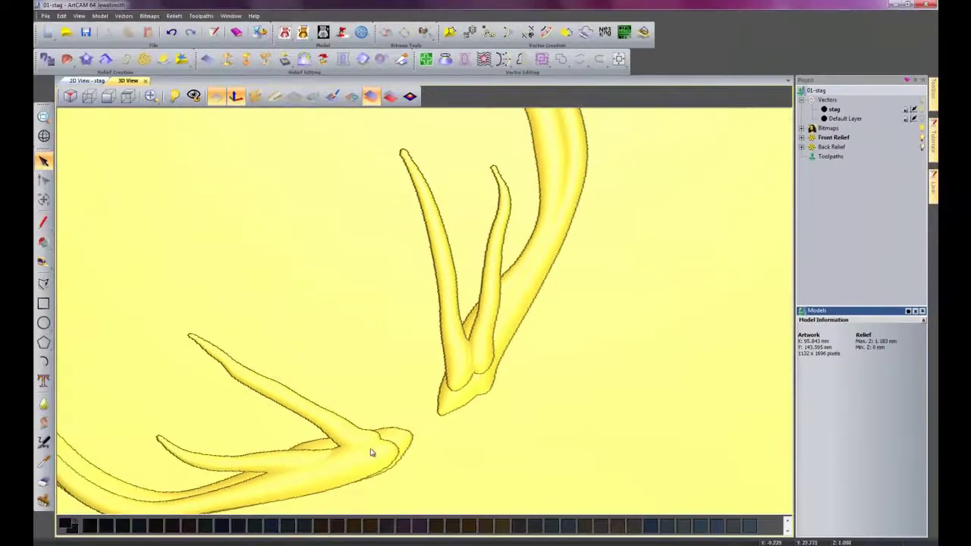
pyautogui.moveTo(544, 331)
pyautogui.mouseDown()
pyautogui.moveTo(452, 396)
pyautogui.moveTo(457, 385)
pyautogui.moveTo(426, 353)
pyautogui.moveTo(425, 291)
pyautogui.mouseUp()
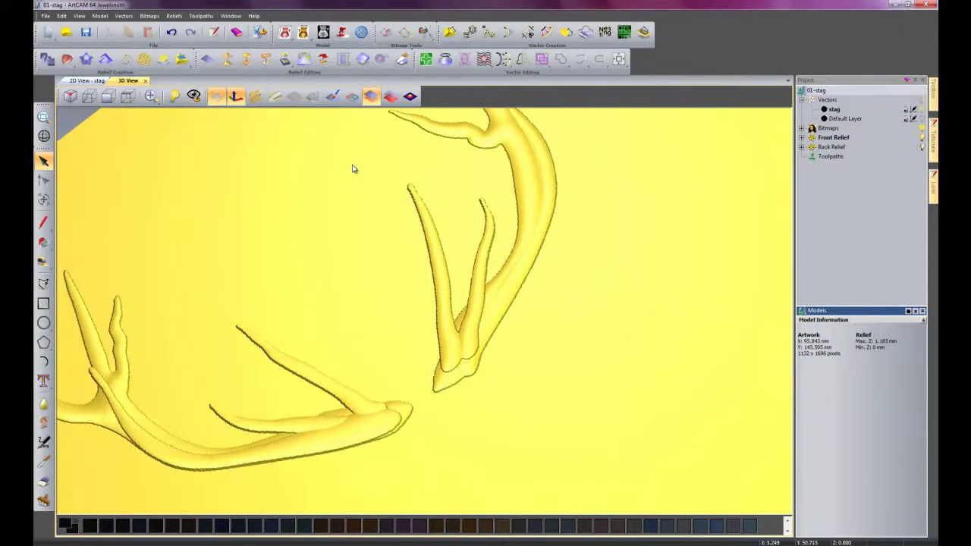
pyautogui.click(351, 97)
pyautogui.moveTo(417, 169); pyautogui.dragTo(506, 339)
pyautogui.scroll(3, 501, 343)
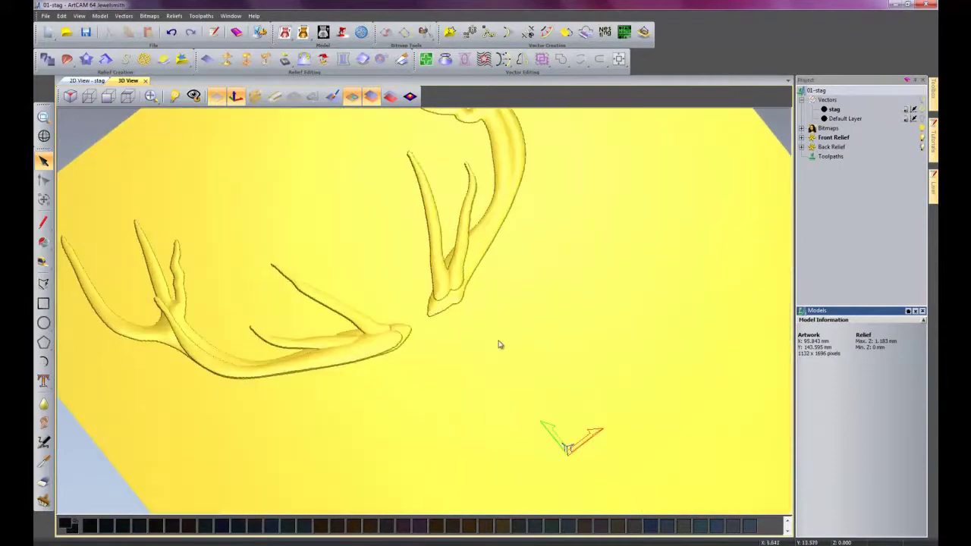
pyautogui.scroll(-2, 500, 345)
pyautogui.scroll(3, 433, 351)
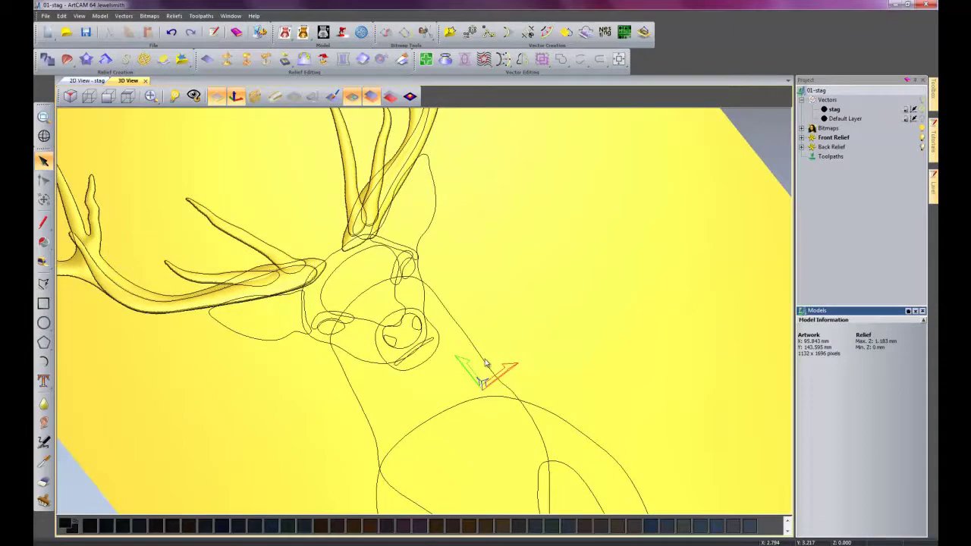
# - Open the Shape Editor on the stag's outlines and raise the body ellipse into the relief
pyautogui.moveTo(579, 427); pyautogui.dragTo(572, 437)
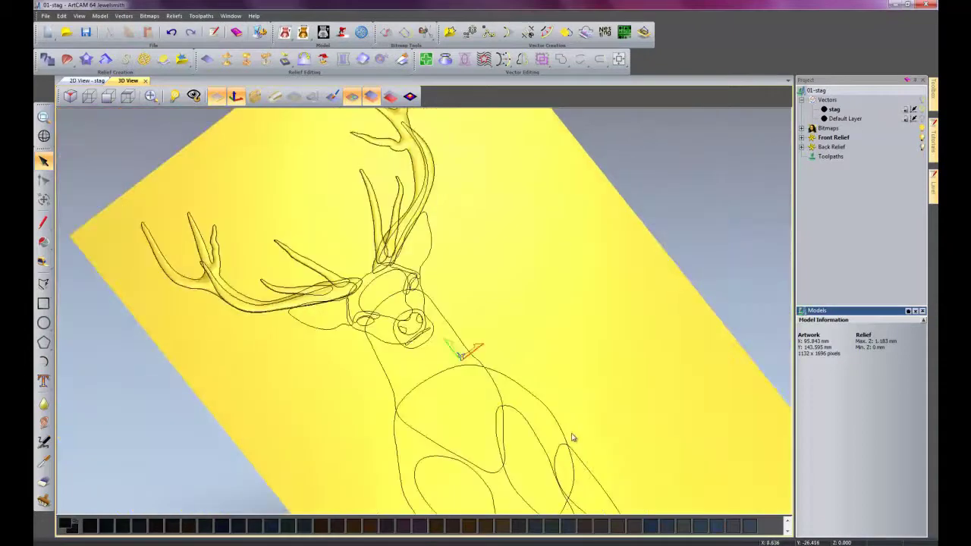
pyautogui.moveTo(573, 438); pyautogui.dragTo(536, 292, button='middle')
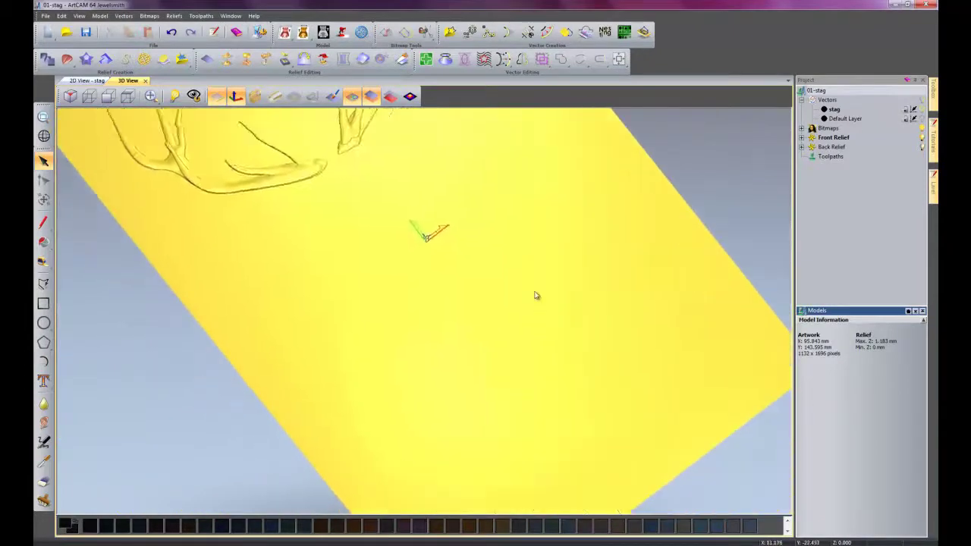
pyautogui.doubleClick(576, 362)
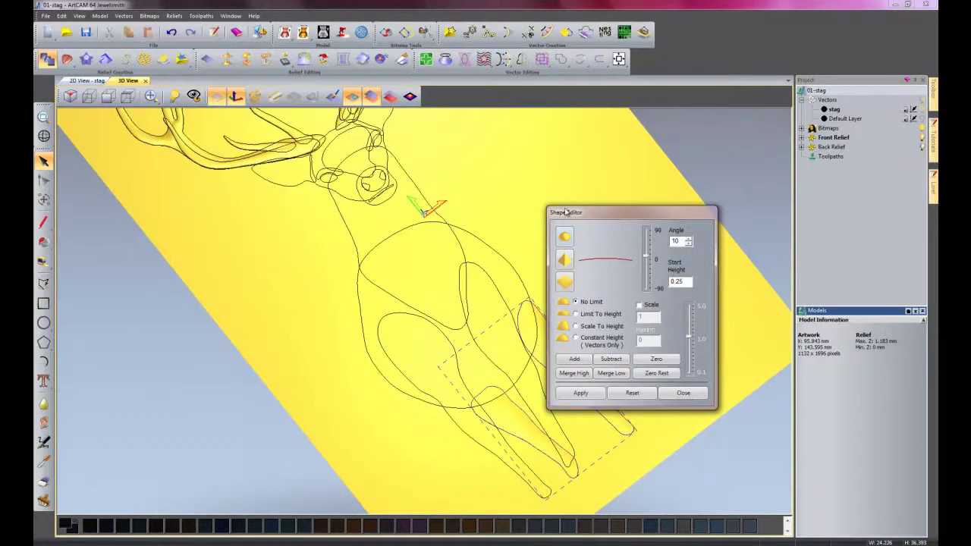
pyautogui.moveTo(586, 213); pyautogui.dragTo(650, 162)
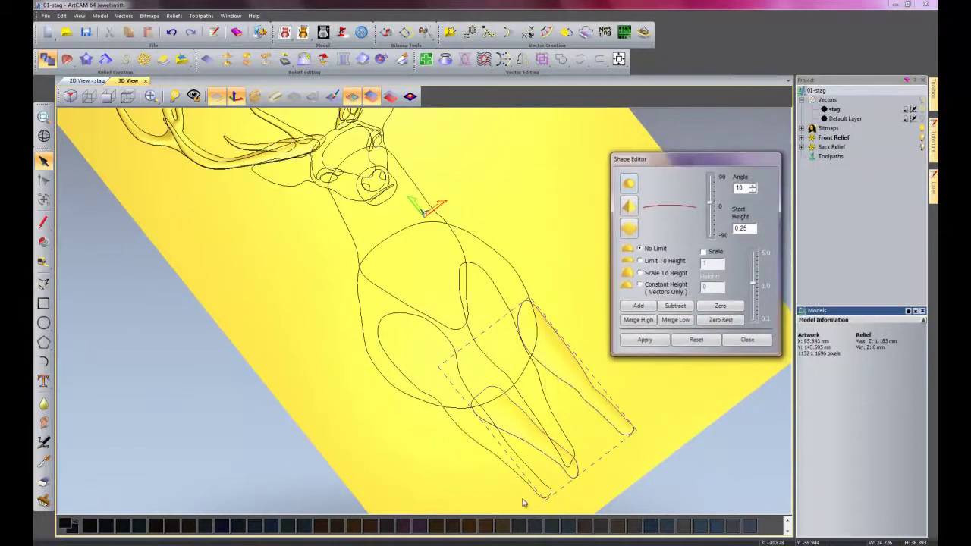
pyautogui.click(495, 256)
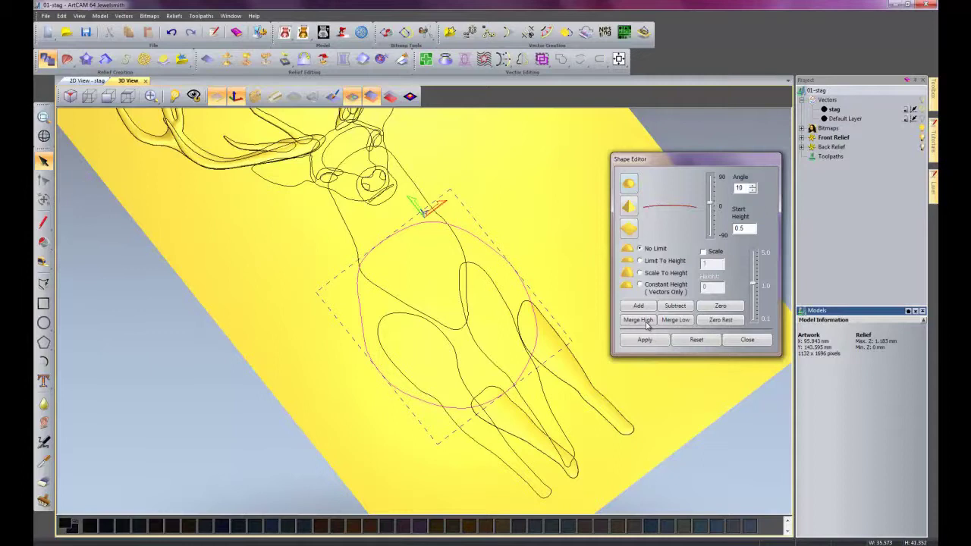
pyautogui.click(648, 323)
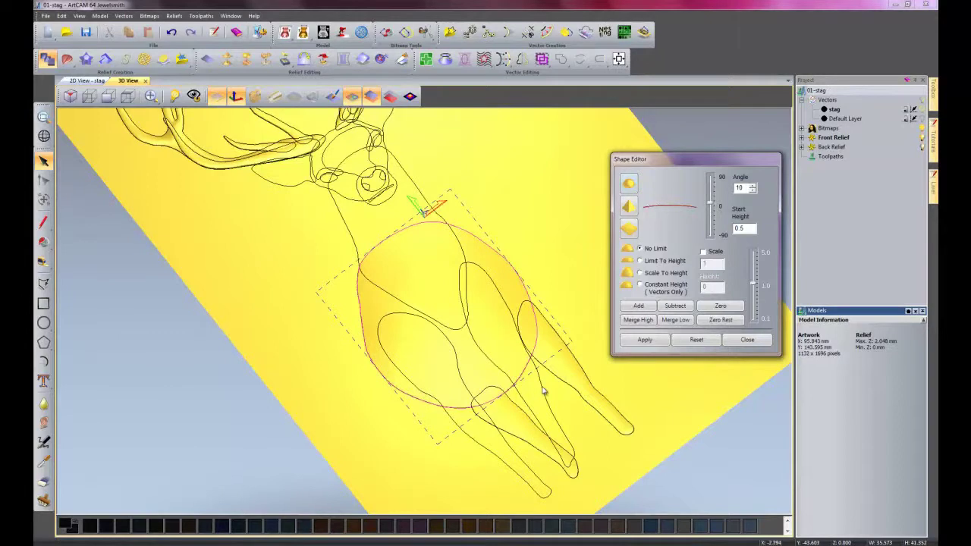
# - Merge the legs, then the neck and body shape at 15° and 1.2 start height, high
pyautogui.click(543, 386)
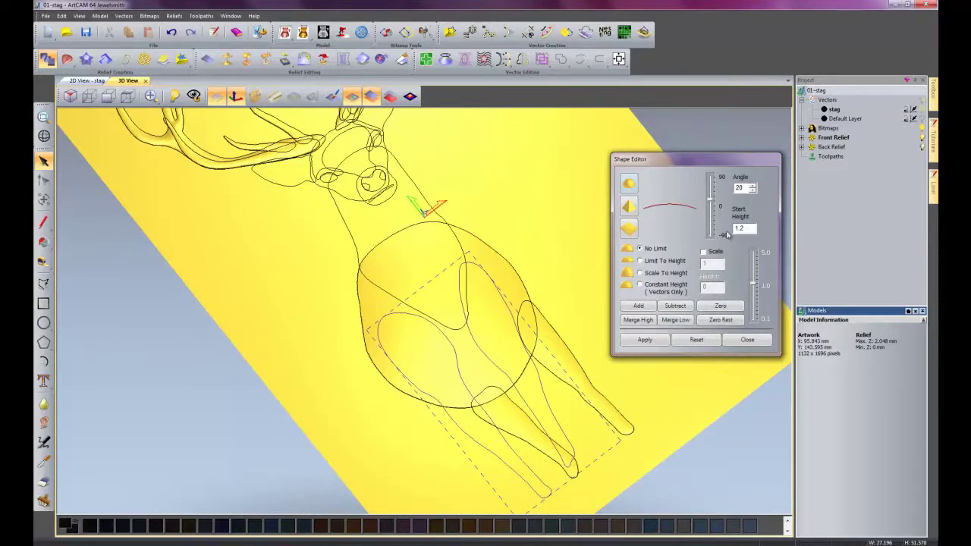
pyautogui.click(627, 322)
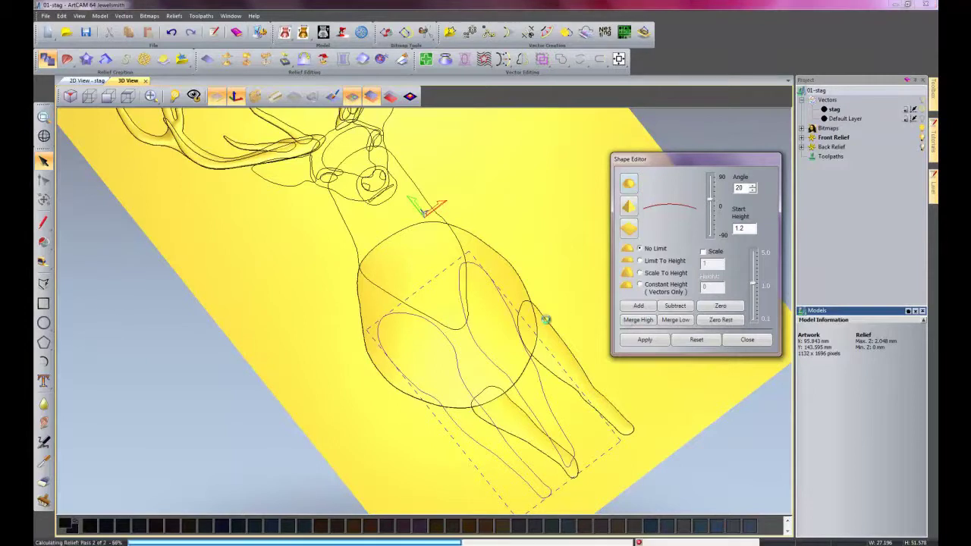
pyautogui.click(463, 251)
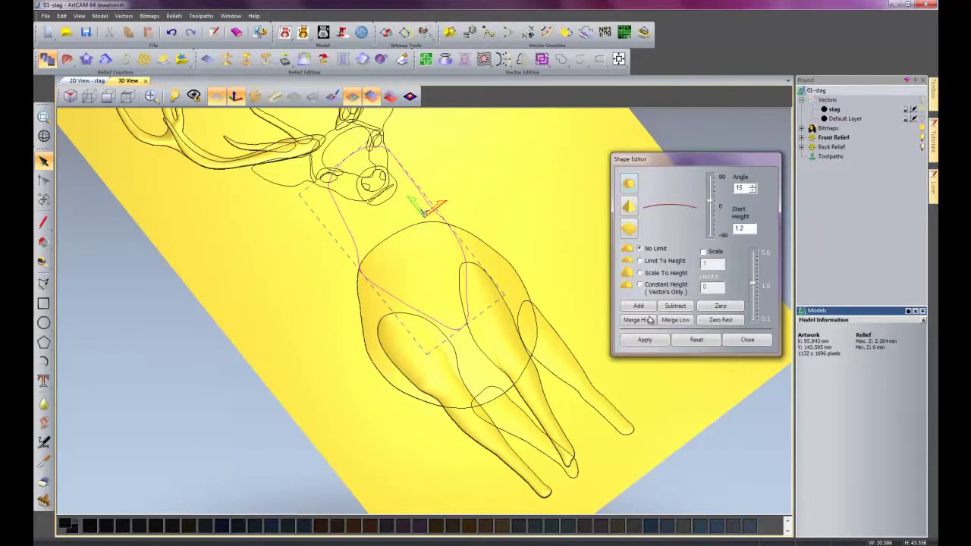
pyautogui.click(650, 320)
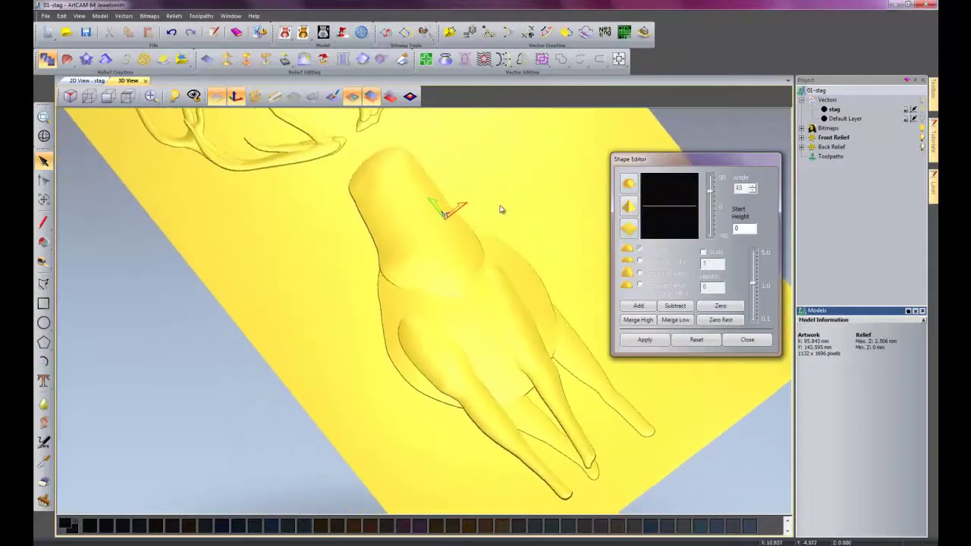
# - Merge the stag's ears high at -25° angle and 1.3 start height, then pick the head outline
pyautogui.moveTo(500, 210); pyautogui.dragTo(491, 286)
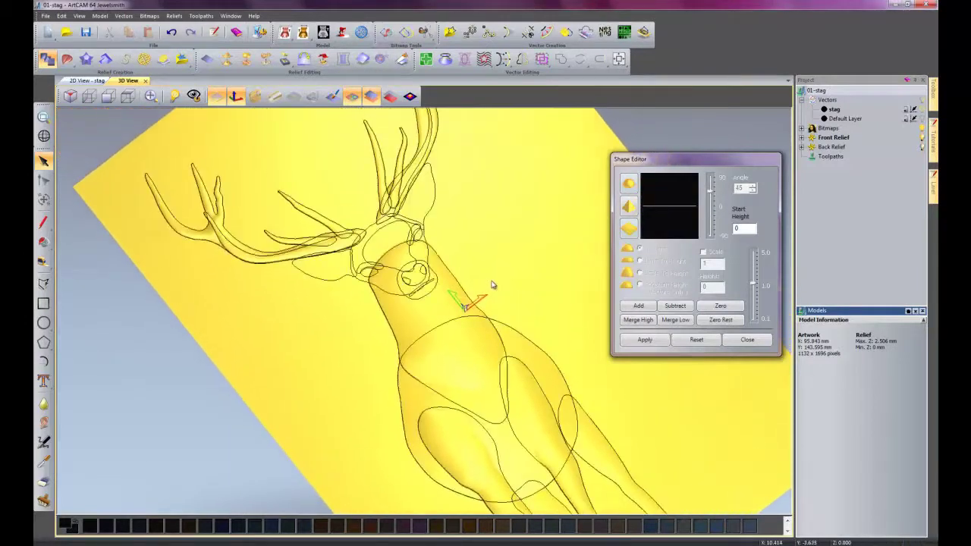
pyautogui.scroll(5, 444, 242)
pyautogui.moveTo(405, 232); pyautogui.dragTo(442, 336)
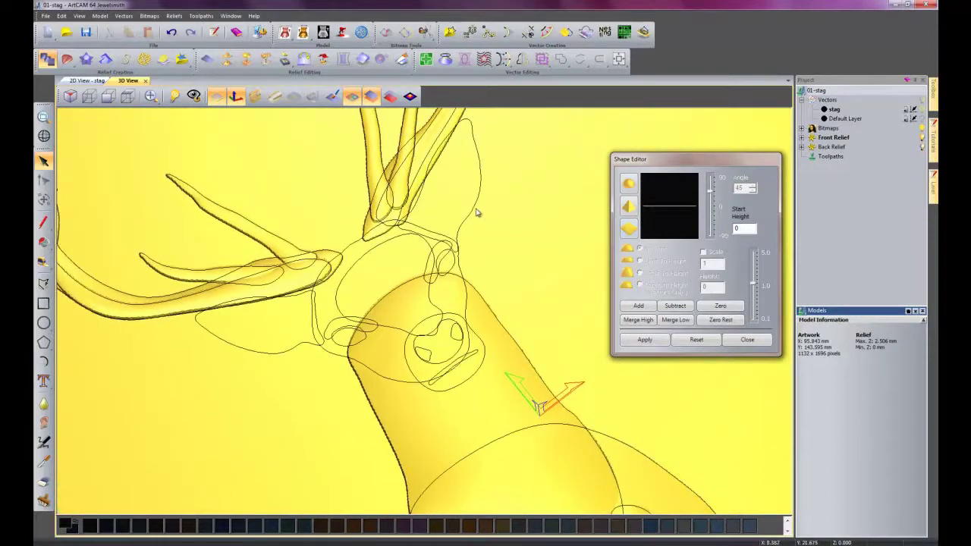
pyautogui.click(474, 212)
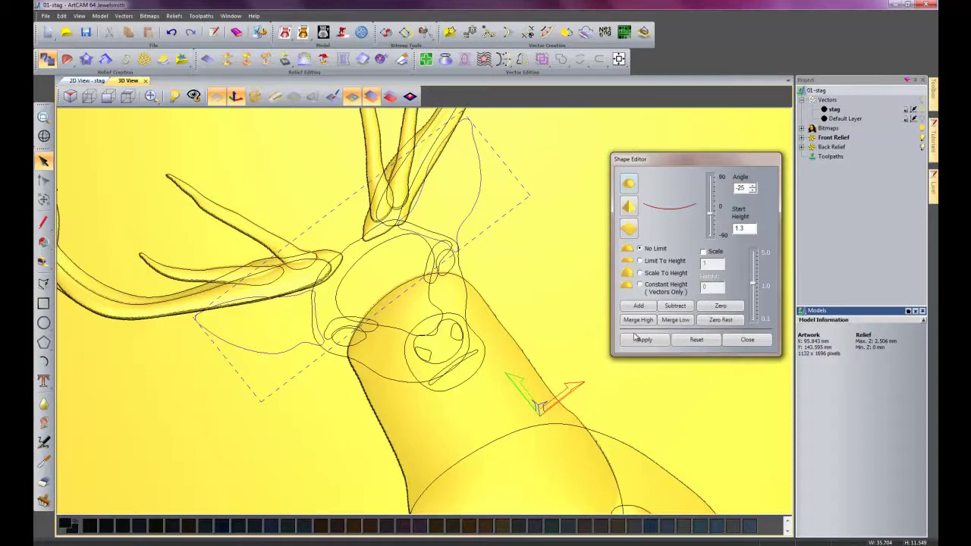
pyautogui.click(635, 320)
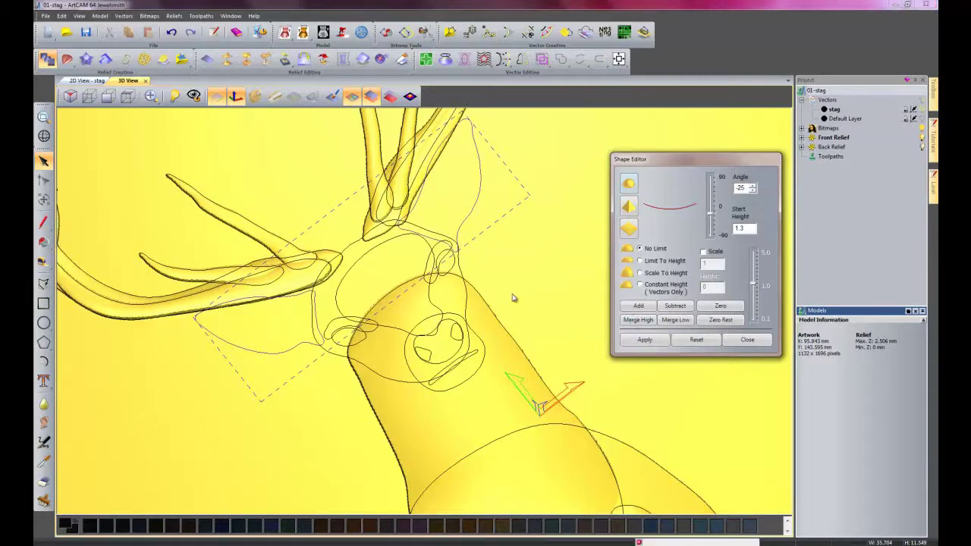
pyautogui.moveTo(460, 268); pyautogui.dragTo(394, 330)
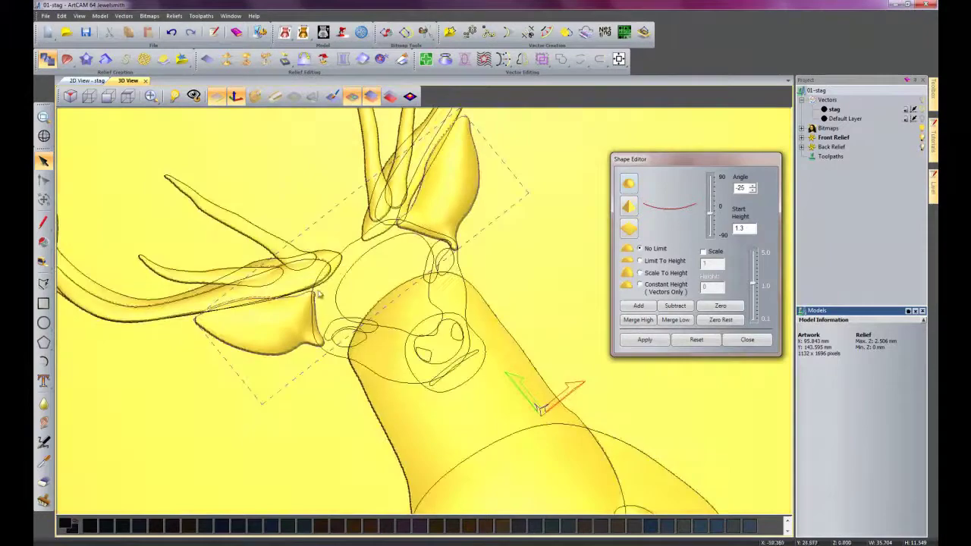
pyautogui.click(349, 244)
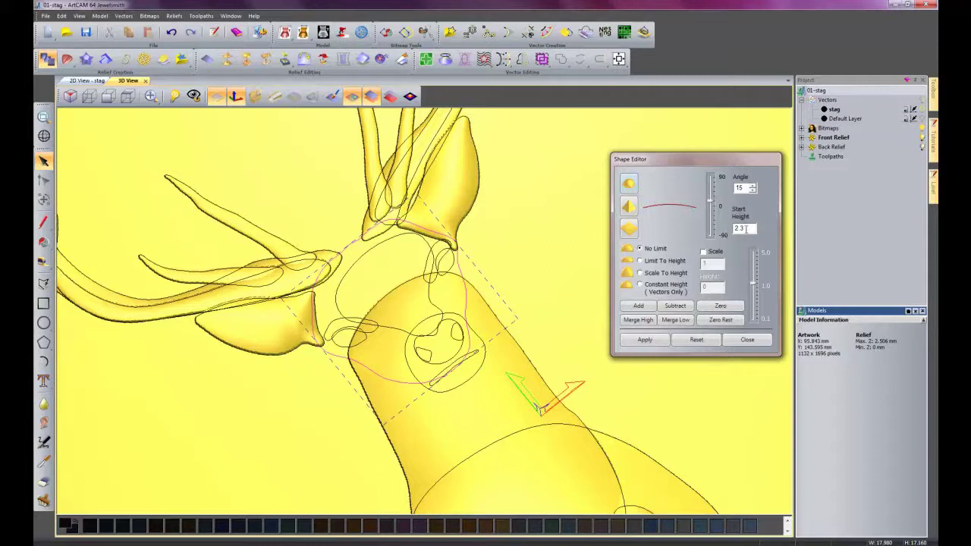
# - Merge the head shape high, again at a higher start height, then raise the muzzle
pyautogui.click(646, 323)
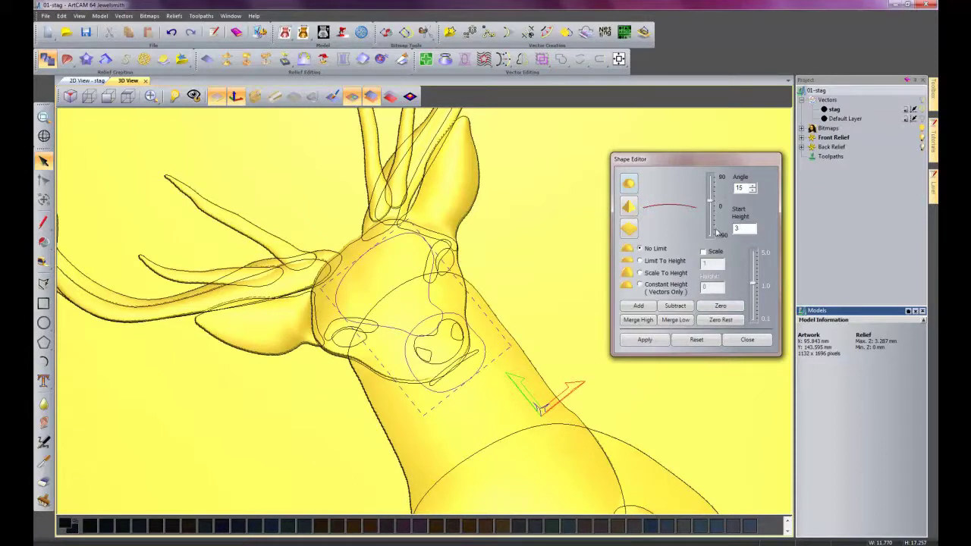
pyautogui.click(651, 321)
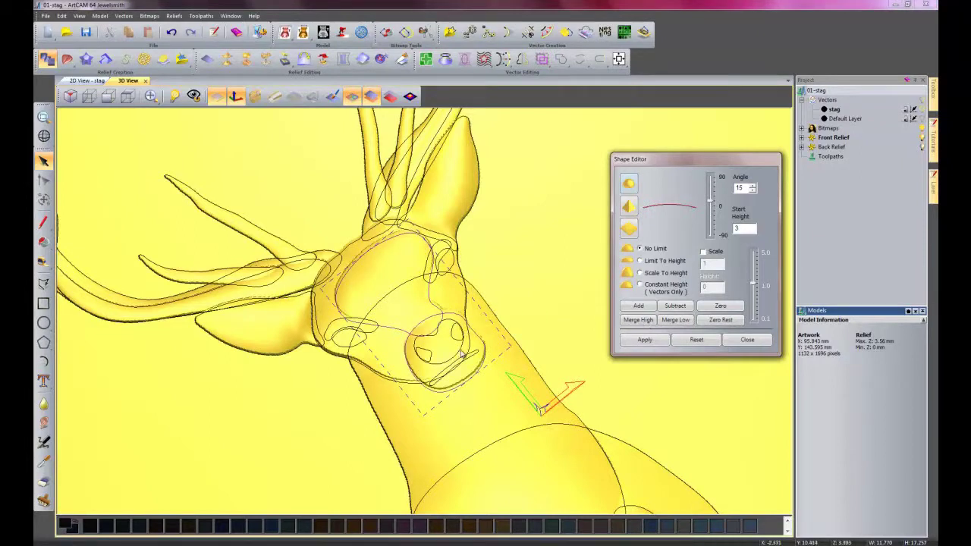
pyautogui.click(459, 349)
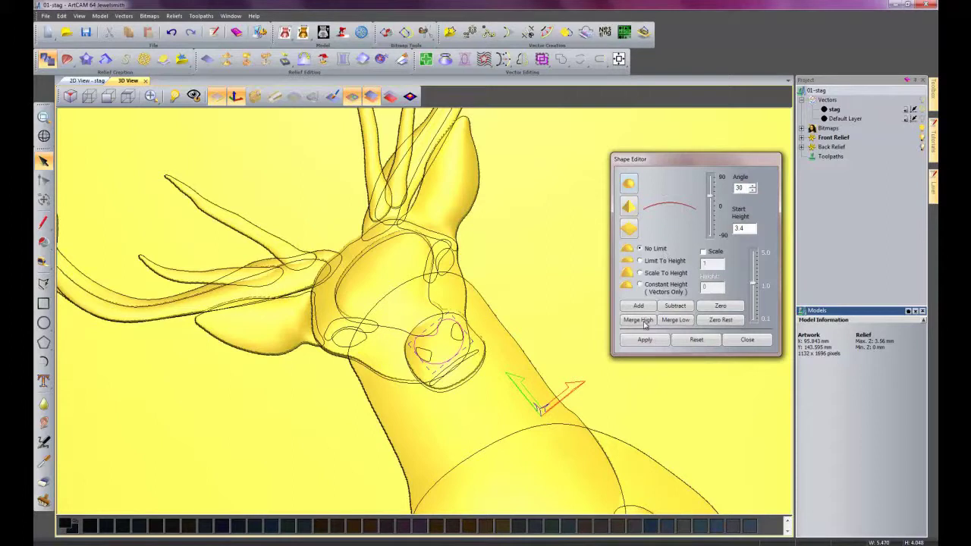
pyautogui.click(644, 322)
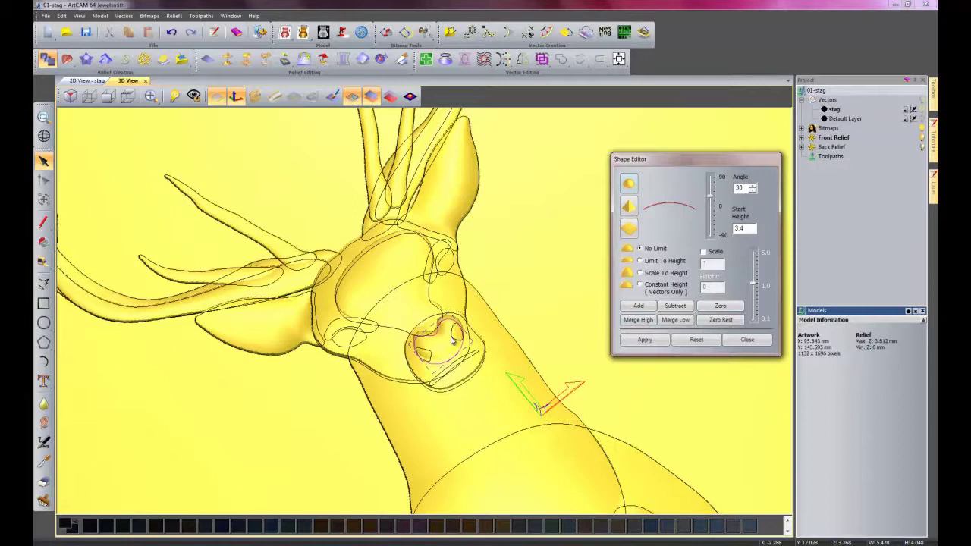
# - Add a recessed nostril shape, check the result without vectors, and merge the forehead high
pyautogui.click(454, 337)
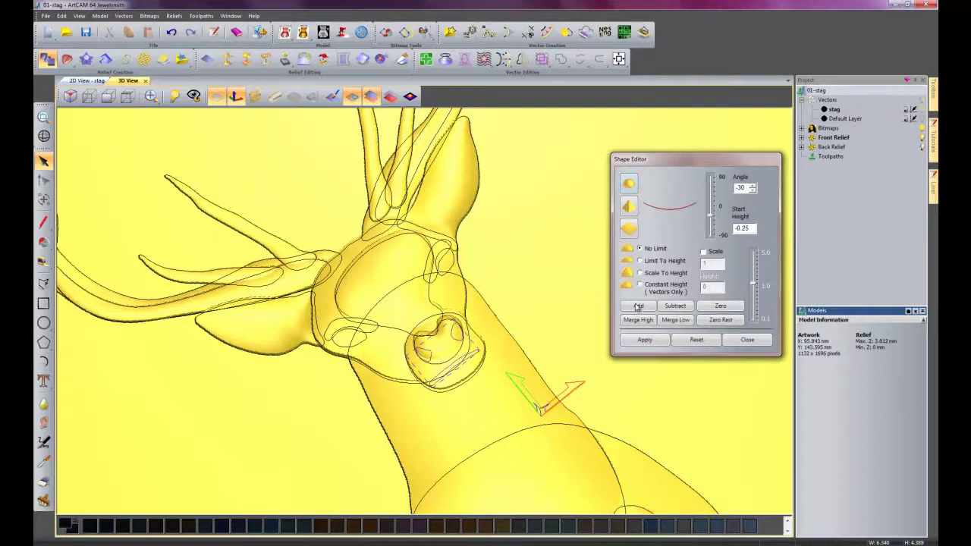
pyautogui.click(639, 305)
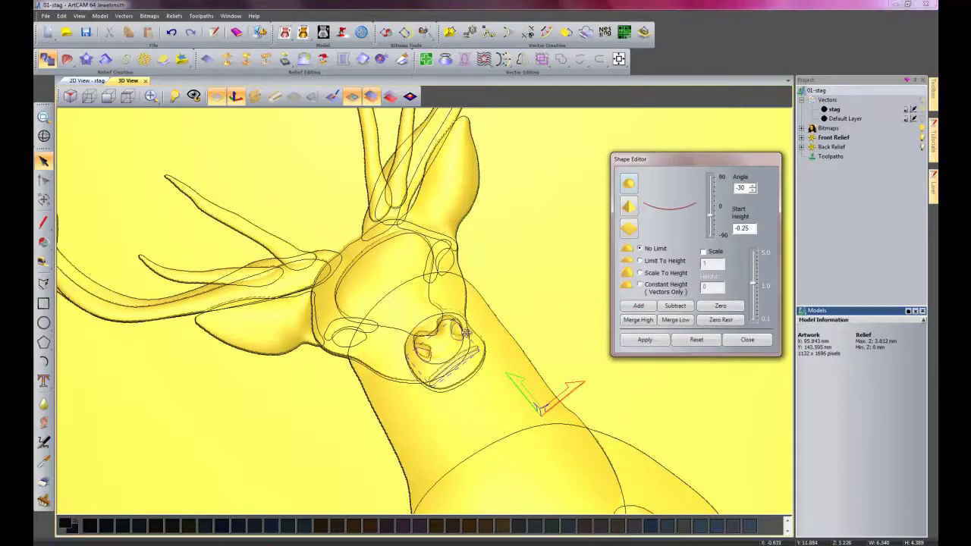
pyautogui.click(352, 97)
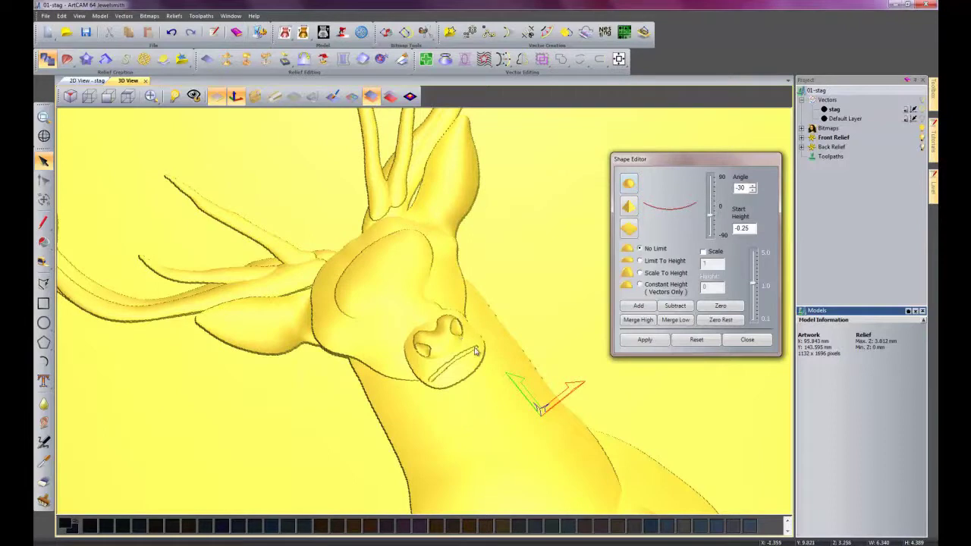
pyautogui.click(353, 97)
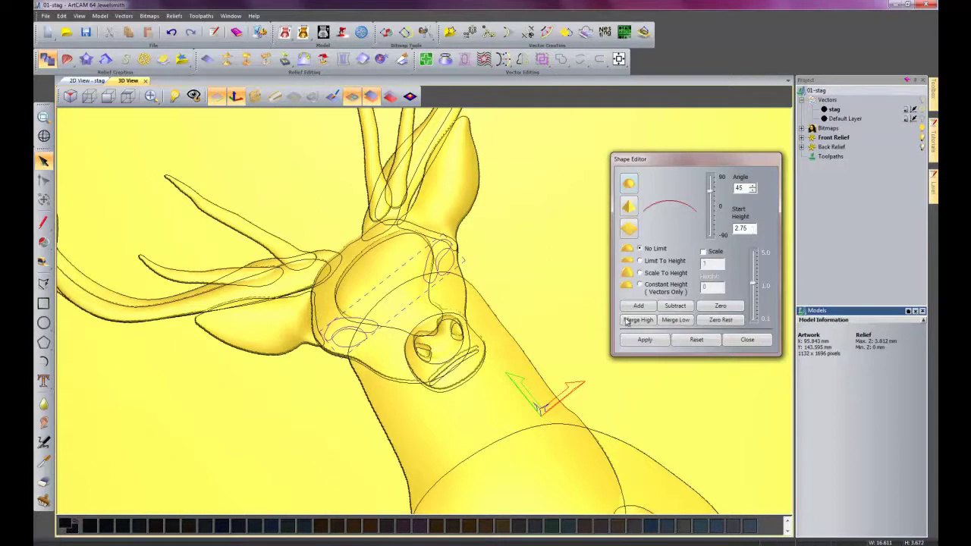
pyautogui.click(631, 320)
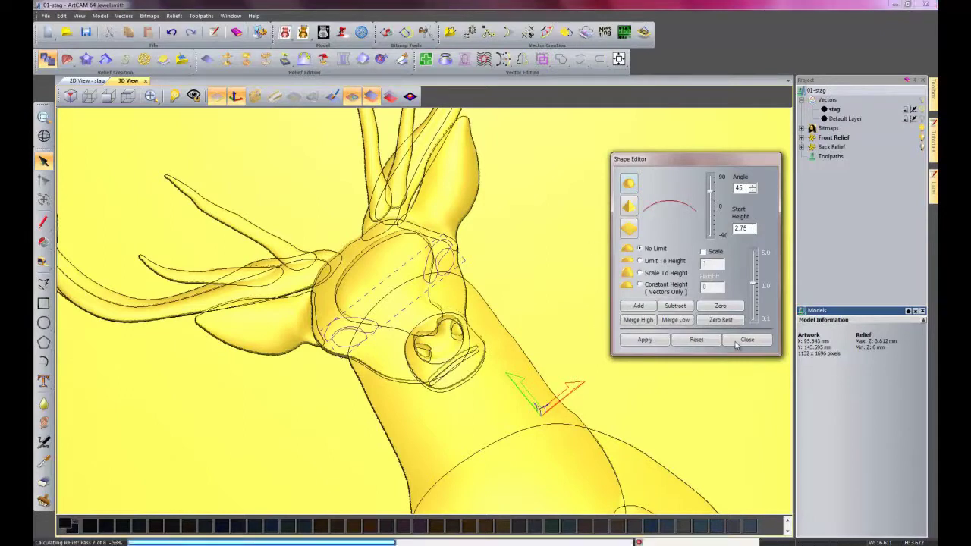
# - Close the Shape Editor, hide the vector outlines, and orbit to view the whole stag plaque
pyautogui.click(736, 341)
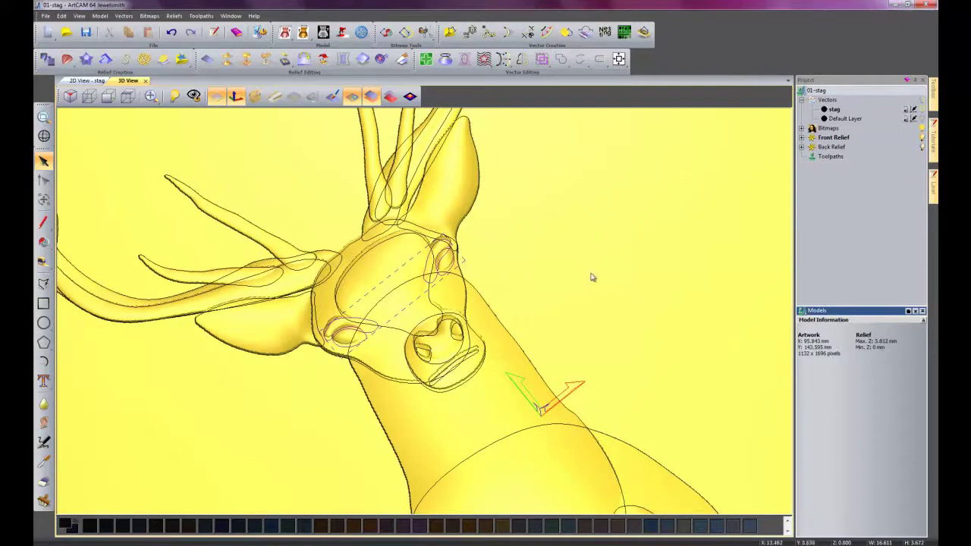
pyautogui.click(352, 95)
pyautogui.scroll(-10, 581, 385)
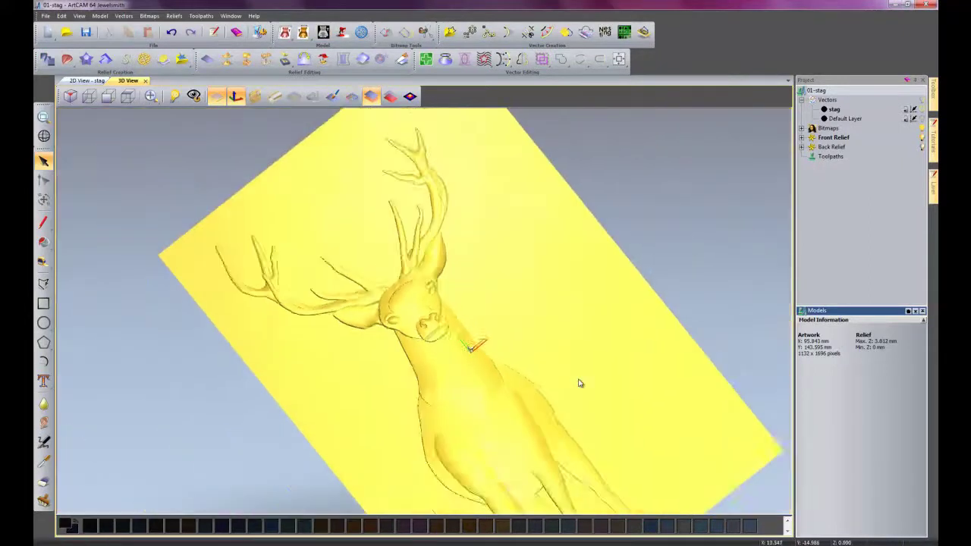
pyautogui.moveTo(508, 422); pyautogui.dragTo(493, 437)
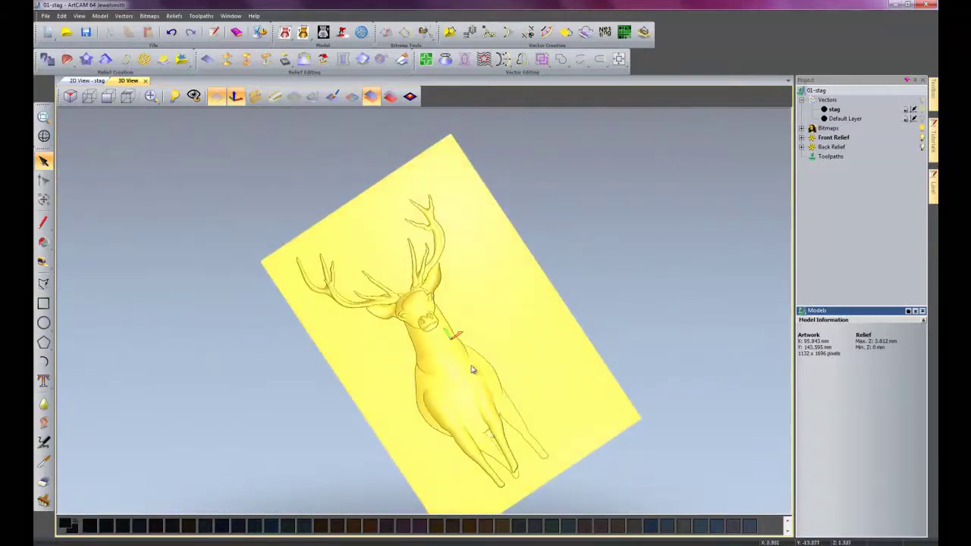
pyautogui.scroll(3, 475, 370)
pyautogui.moveTo(475, 364); pyautogui.dragTo(477, 357)
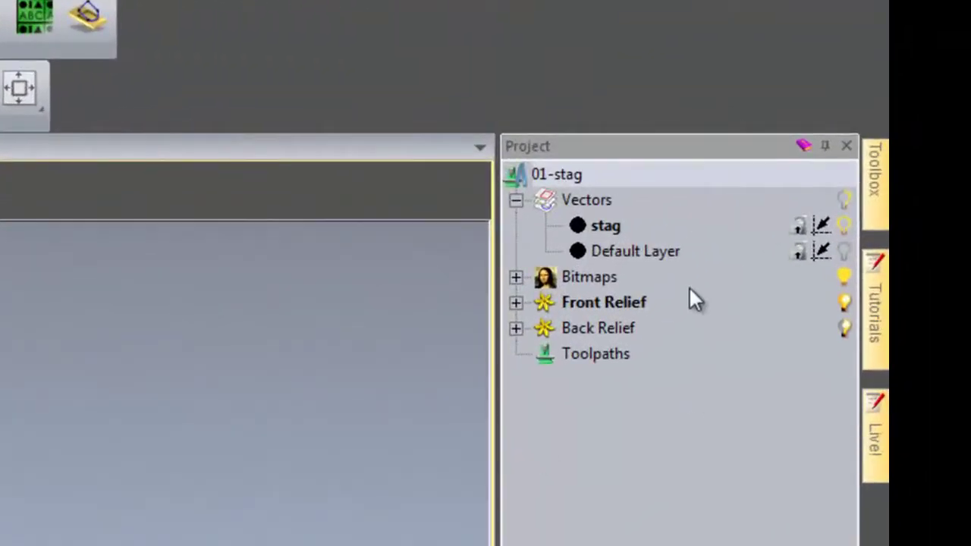
# - Make Default Layer active and create a vector boundary from the composite relief
pyautogui.click(672, 251)
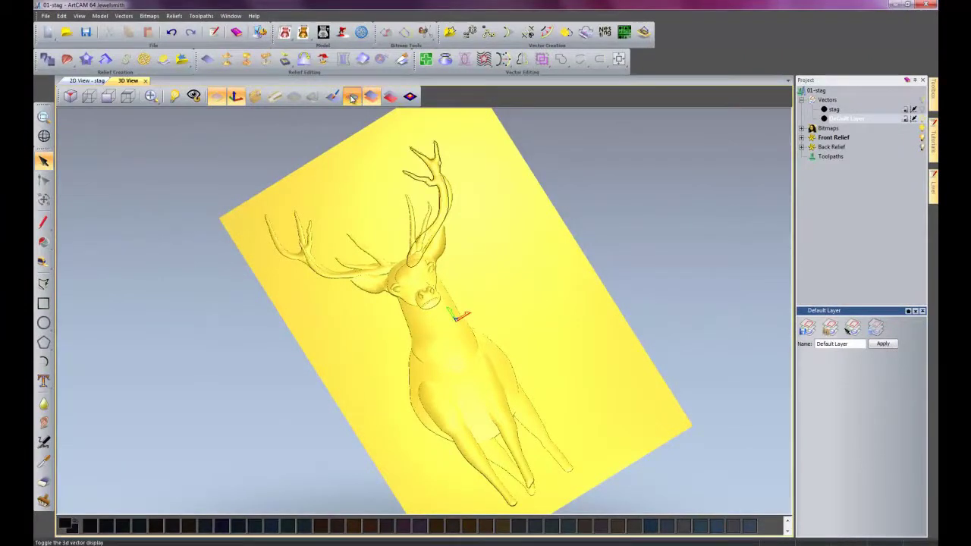
pyautogui.click(443, 222)
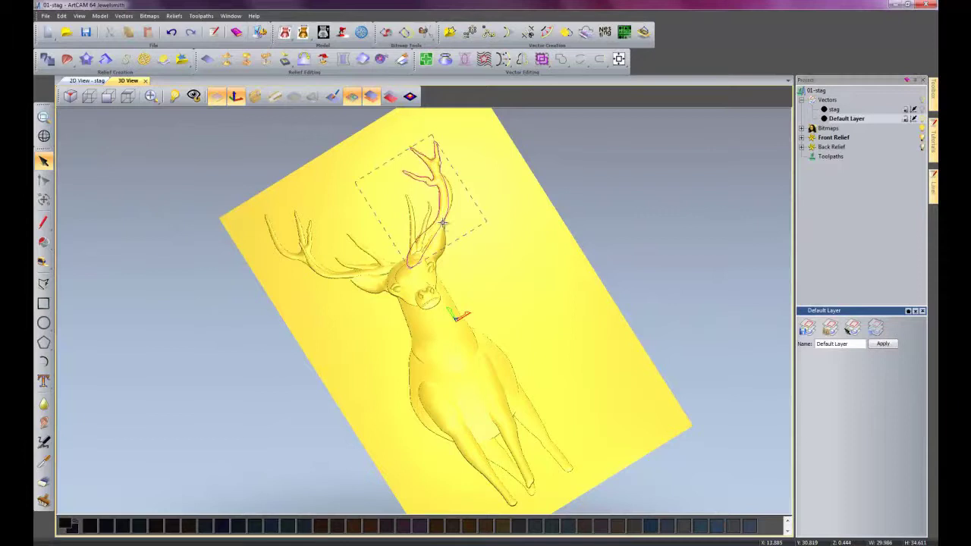
pyautogui.press('Escape')
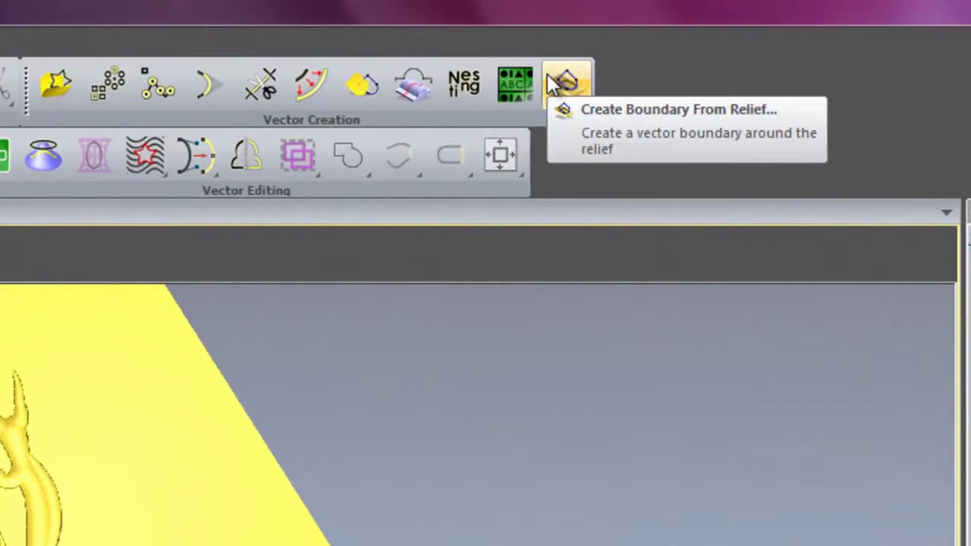
pyautogui.click(548, 74)
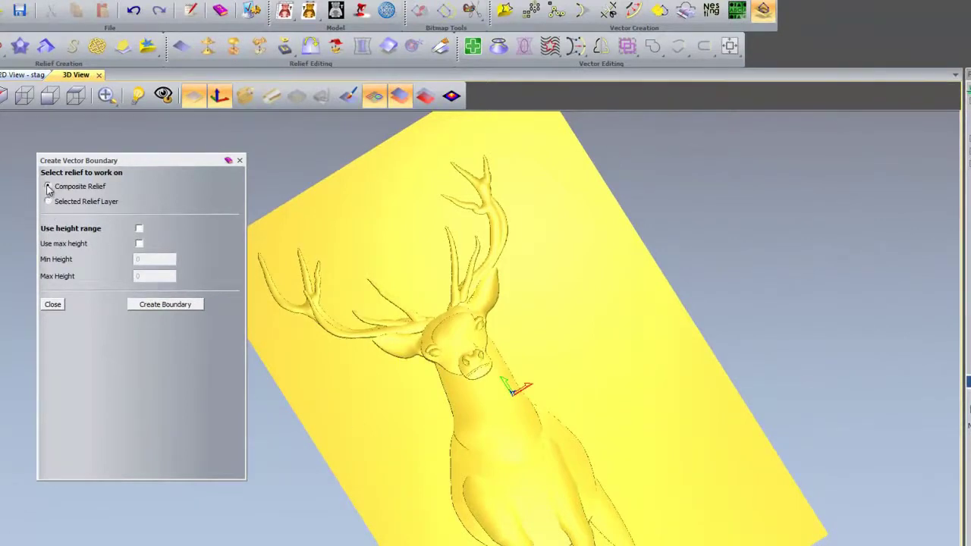
pyautogui.click(167, 305)
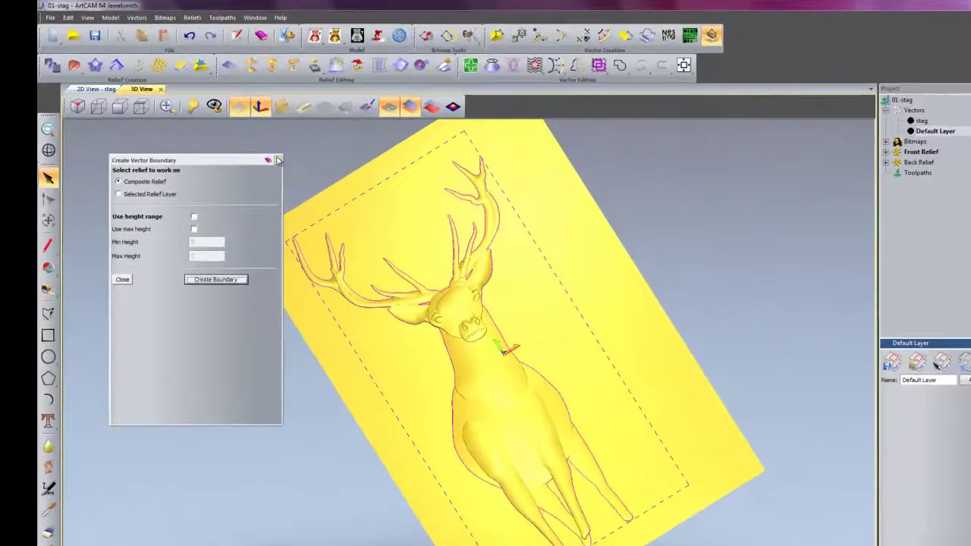
pyautogui.click(252, 144)
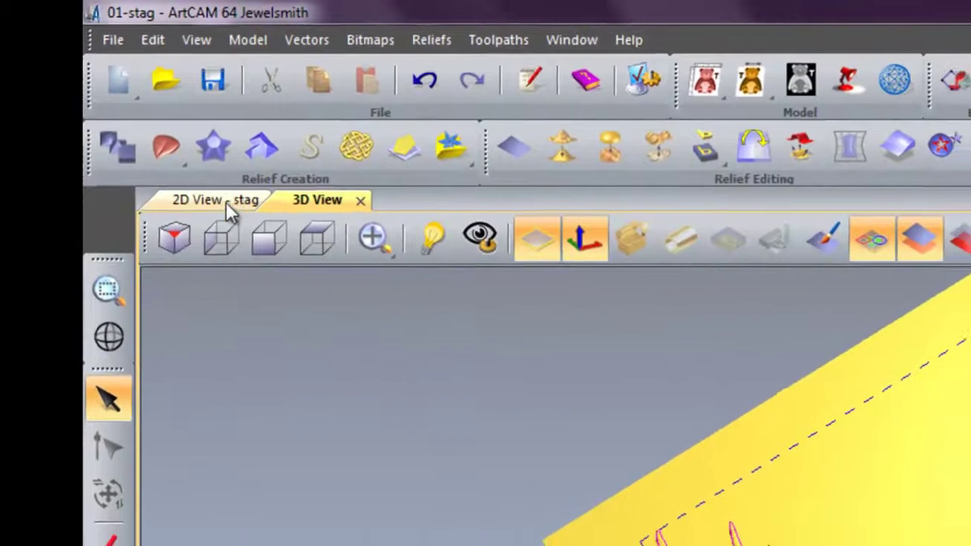
# - Switch to the 2D view of the stag photo and bring up the colour palette's context menu
pyautogui.click(226, 201)
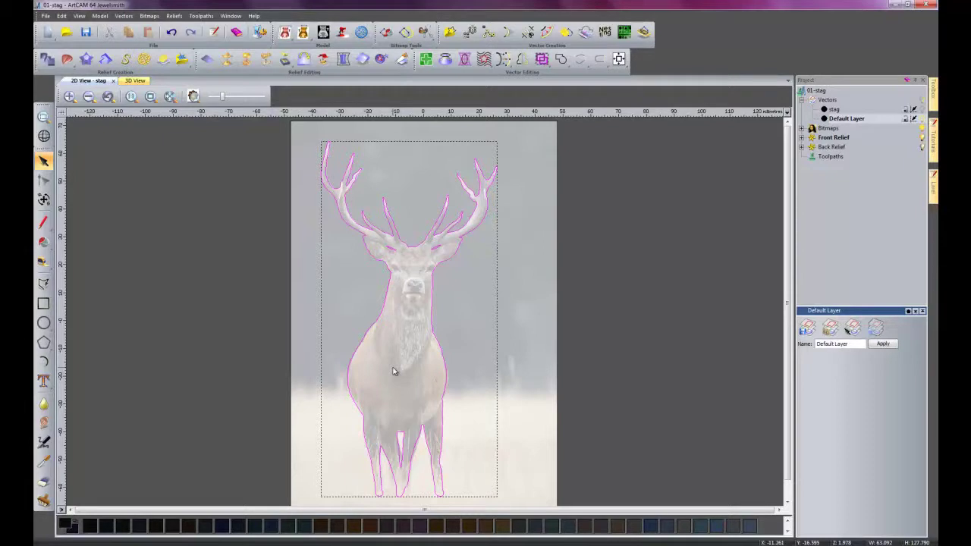
pyautogui.rightClick(70, 525)
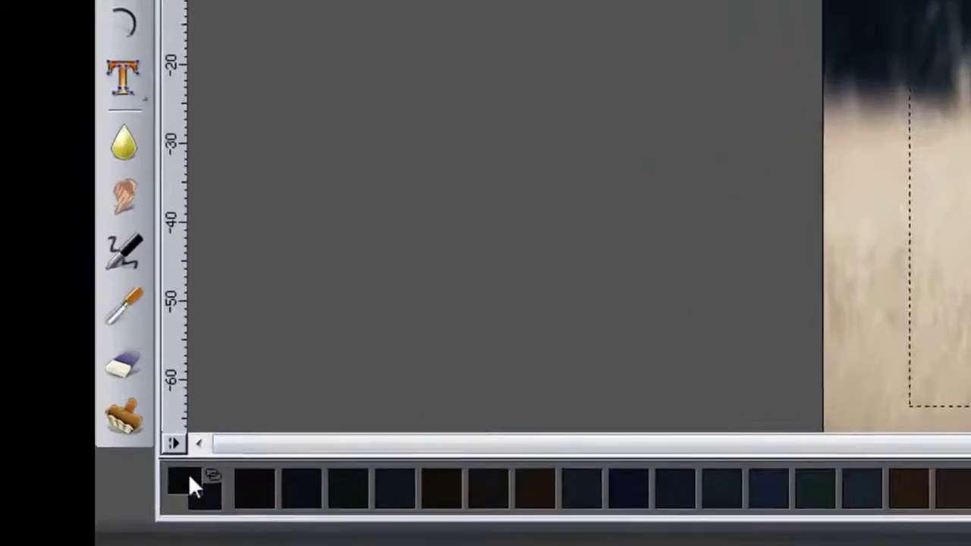
pyautogui.rightClick(143, 503)
# - Reduce the stag image to 32 colours with the Reduce Number Of Colours slider
pyautogui.click(315, 264)
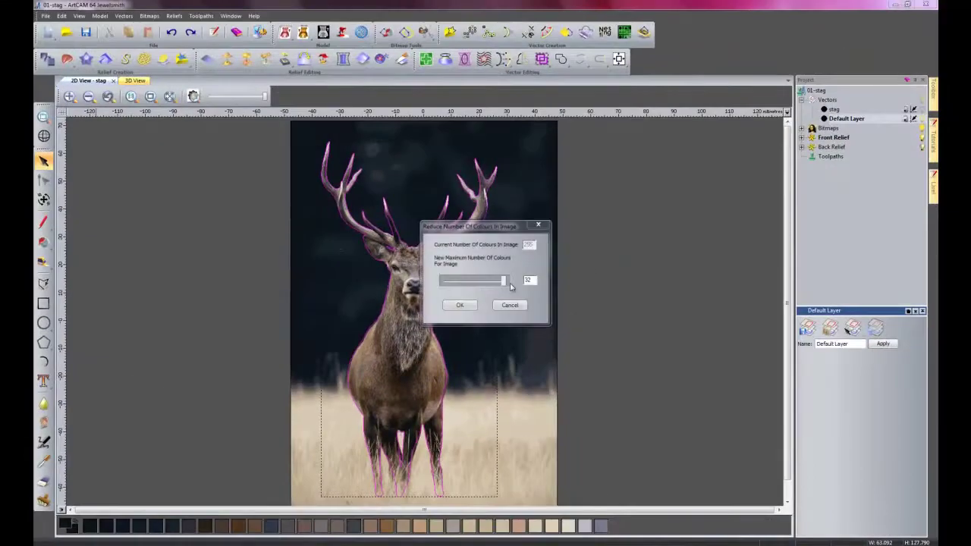
pyautogui.moveTo(497, 226); pyautogui.dragTo(663, 229)
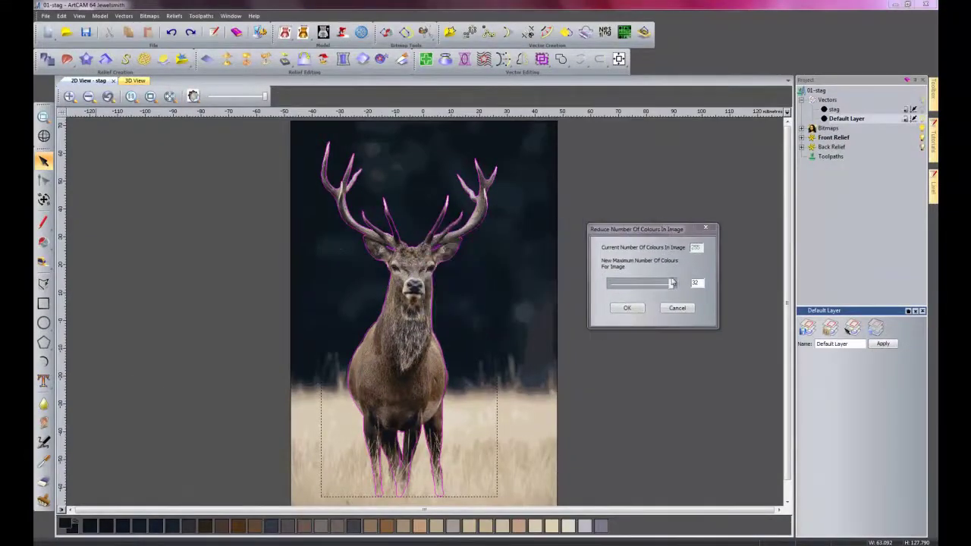
pyautogui.moveTo(671, 284); pyautogui.dragTo(643, 291)
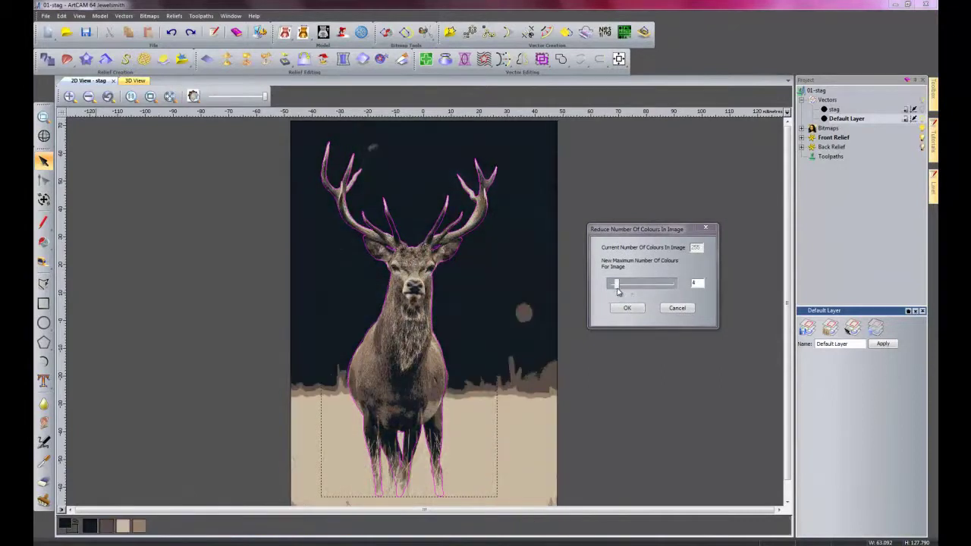
pyautogui.moveTo(617, 286); pyautogui.dragTo(611, 285)
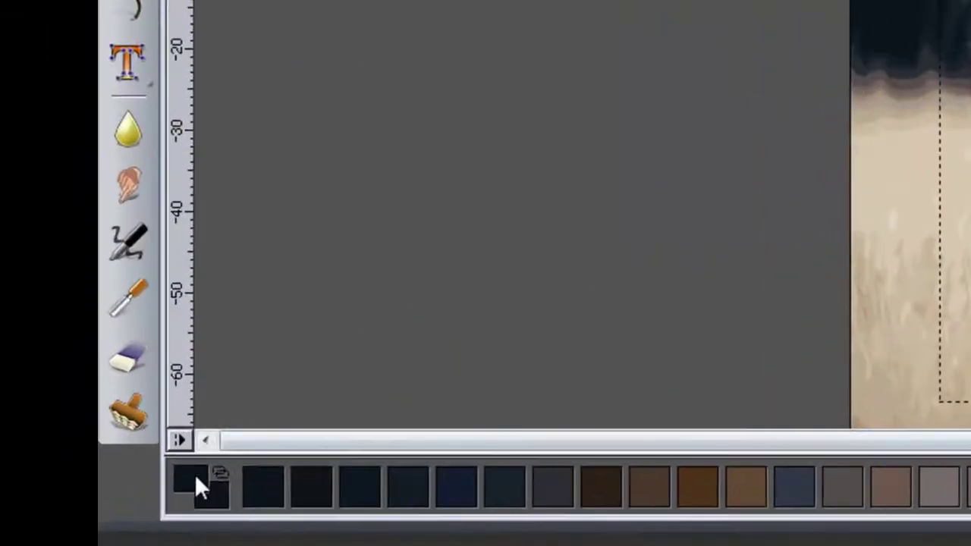
# - Add pure red to the palette, make it primary, and flood-fill the stag outline red
pyautogui.rightClick(195, 475)
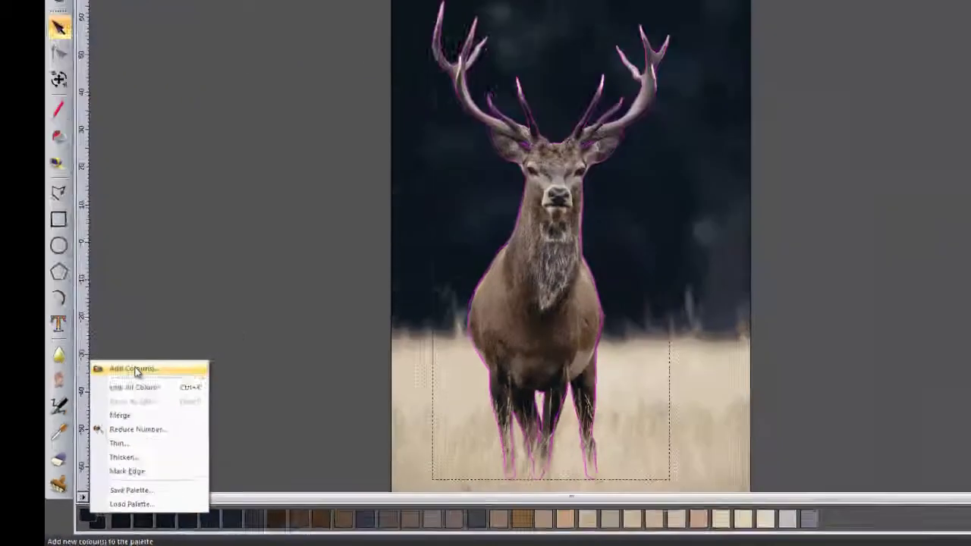
pyautogui.click(283, 174)
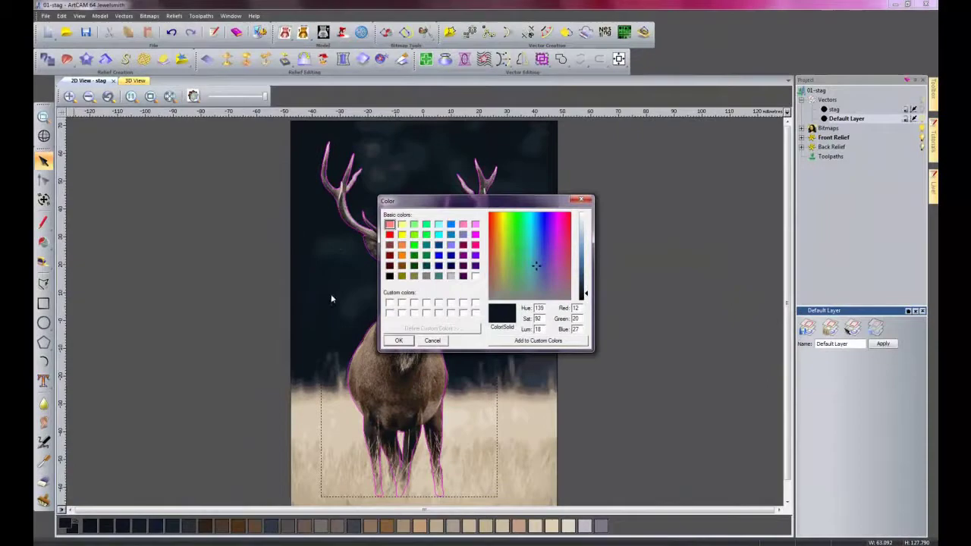
pyautogui.click(389, 234)
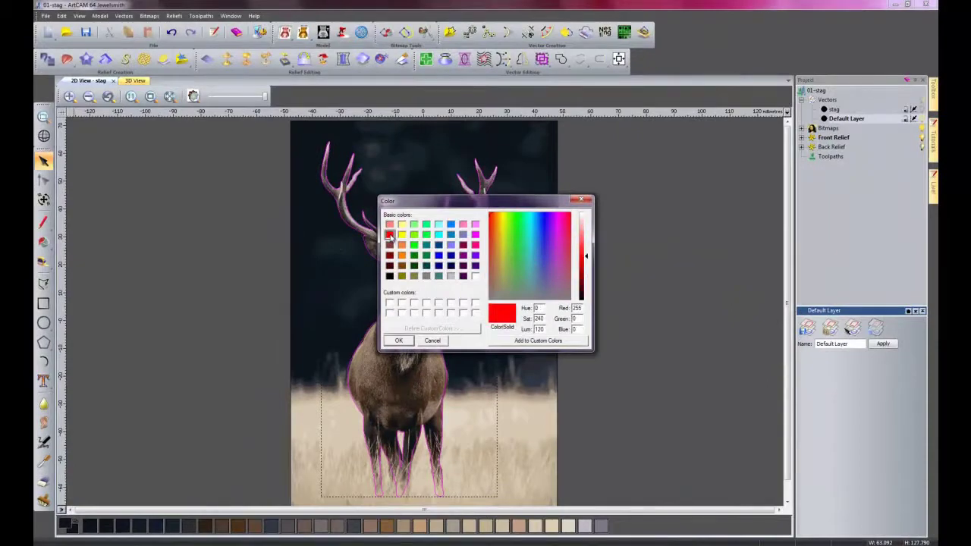
pyautogui.click(399, 341)
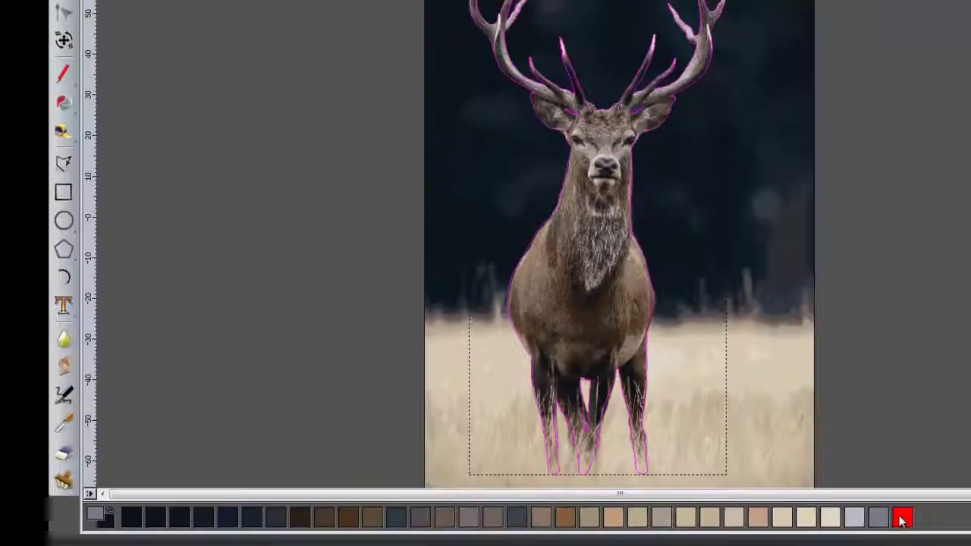
pyautogui.click(902, 519)
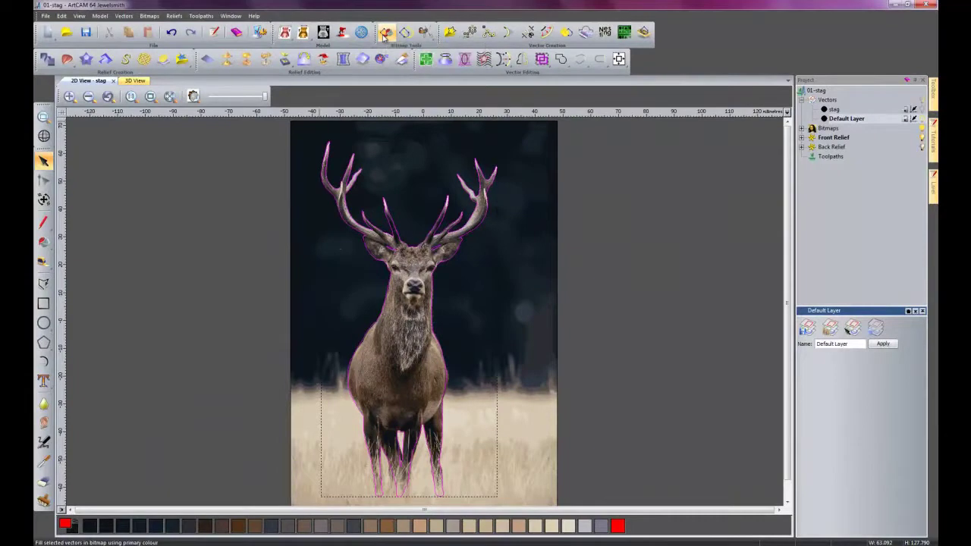
pyautogui.click(385, 34)
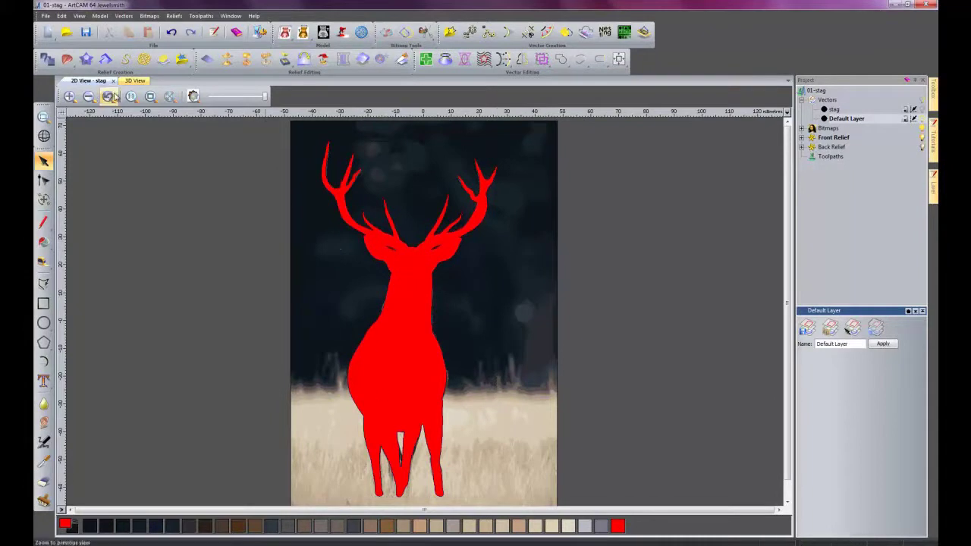
# - In the 3D view, set the Smooth sculpting tool to diameter 80, sculpting only under colour
pyautogui.click(134, 81)
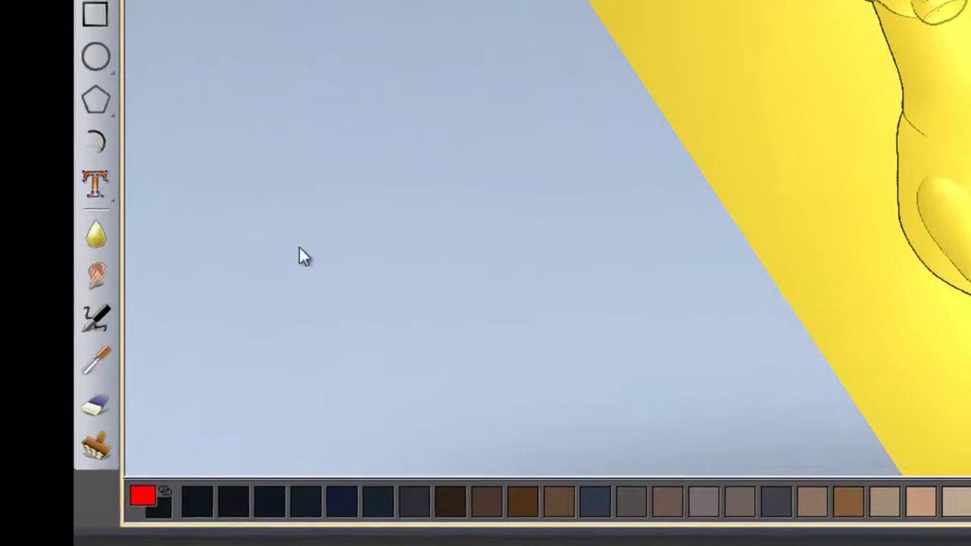
pyautogui.click(87, 239)
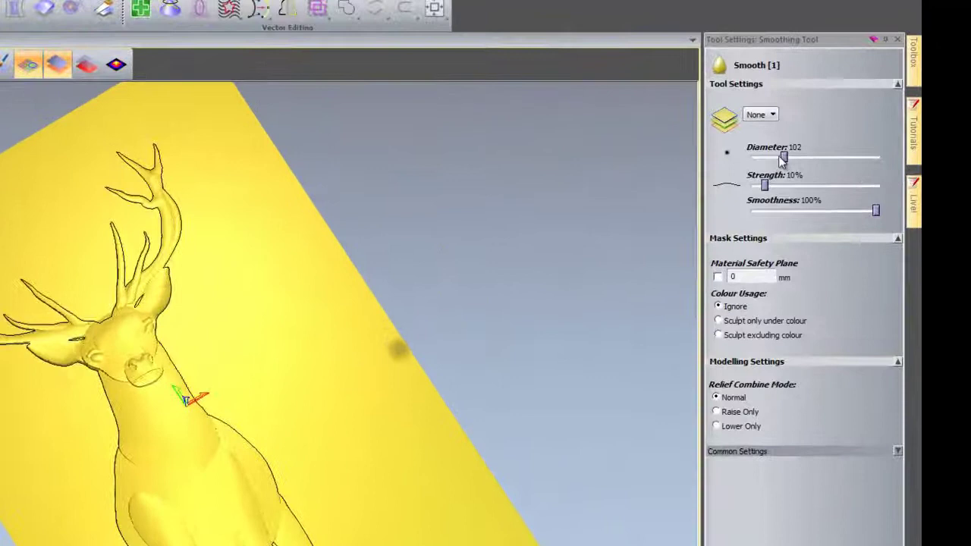
pyautogui.moveTo(783, 157)
pyautogui.mouseDown()
pyautogui.moveTo(797, 157)
pyautogui.moveTo(781, 166)
pyautogui.mouseUp()
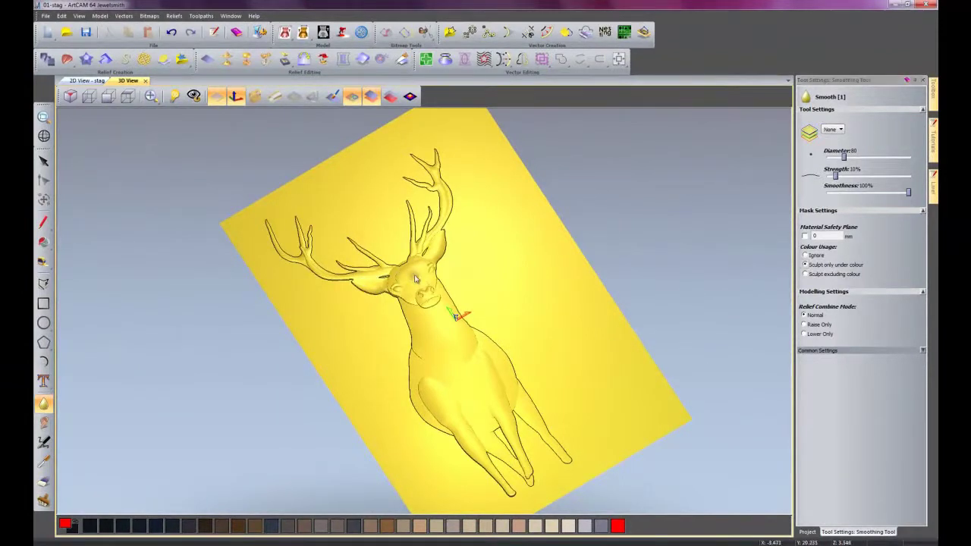
# - Zoom in on the stag's head and smooth the neck seam and lower-left seams
pyautogui.moveTo(415, 279); pyautogui.dragTo(425, 325, button='middle')
pyautogui.scroll(2, 412, 320)
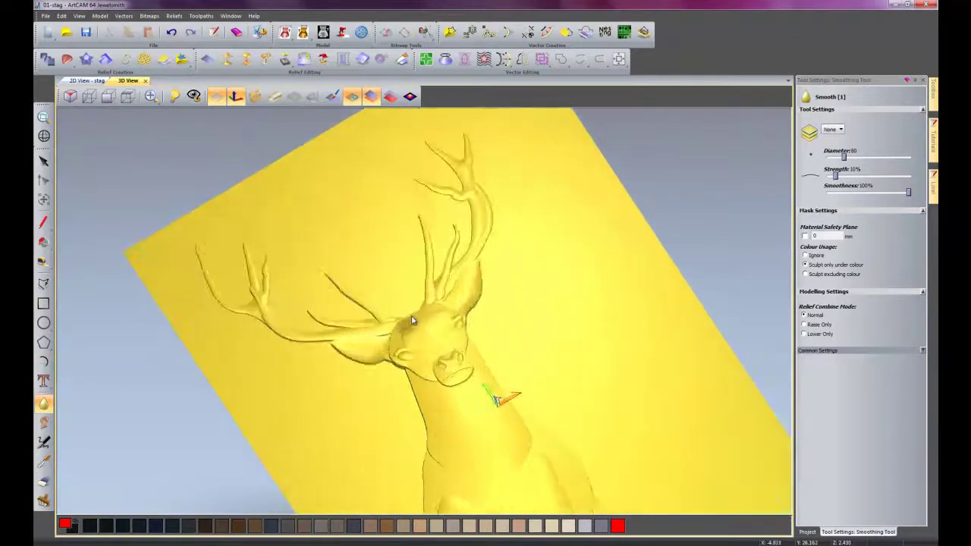
pyautogui.scroll(6, 412, 320)
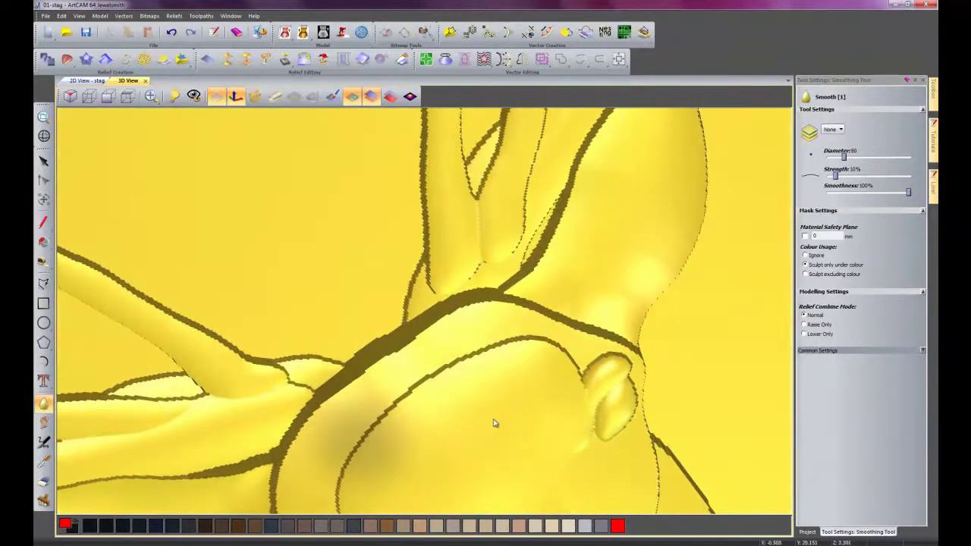
pyautogui.moveTo(494, 422); pyautogui.dragTo(510, 402, button='middle')
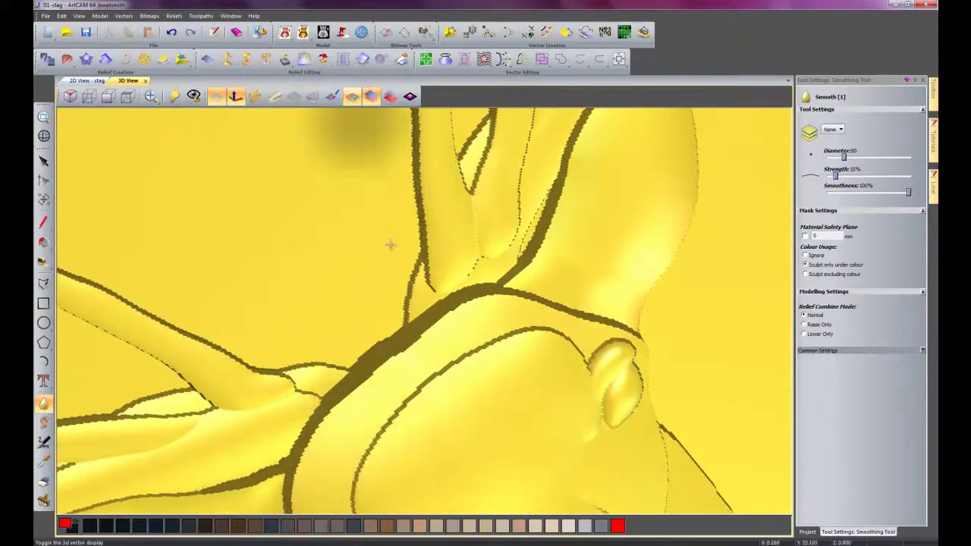
pyautogui.moveTo(390, 244)
pyautogui.mouseDown()
pyautogui.moveTo(458, 412)
pyautogui.moveTo(435, 368)
pyautogui.moveTo(376, 373)
pyautogui.moveTo(450, 310)
pyautogui.moveTo(501, 297)
pyautogui.moveTo(463, 319)
pyautogui.moveTo(533, 298)
pyautogui.moveTo(483, 308)
pyautogui.moveTo(526, 272)
pyautogui.moveTo(479, 323)
pyautogui.moveTo(463, 317)
pyautogui.moveTo(466, 306)
pyautogui.moveTo(444, 308)
pyautogui.moveTo(368, 426)
pyautogui.moveTo(344, 427)
pyautogui.moveTo(312, 489)
pyautogui.moveTo(309, 458)
pyautogui.moveTo(286, 469)
pyautogui.moveTo(292, 437)
pyautogui.moveTo(315, 432)
pyautogui.moveTo(351, 391)
pyautogui.moveTo(340, 414)
pyautogui.mouseUp()
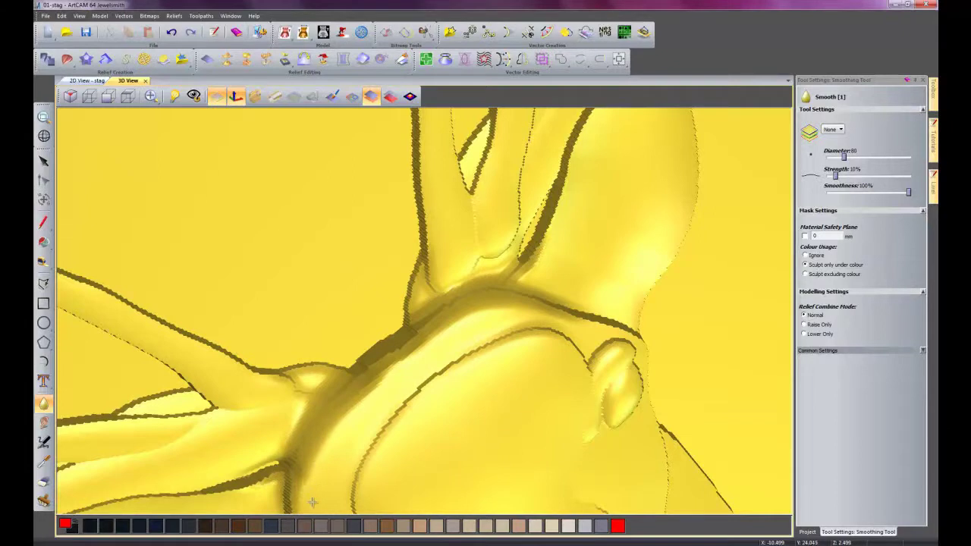
pyautogui.moveTo(312, 502)
pyautogui.mouseDown()
pyautogui.moveTo(305, 486)
pyautogui.moveTo(287, 491)
pyautogui.mouseUp()
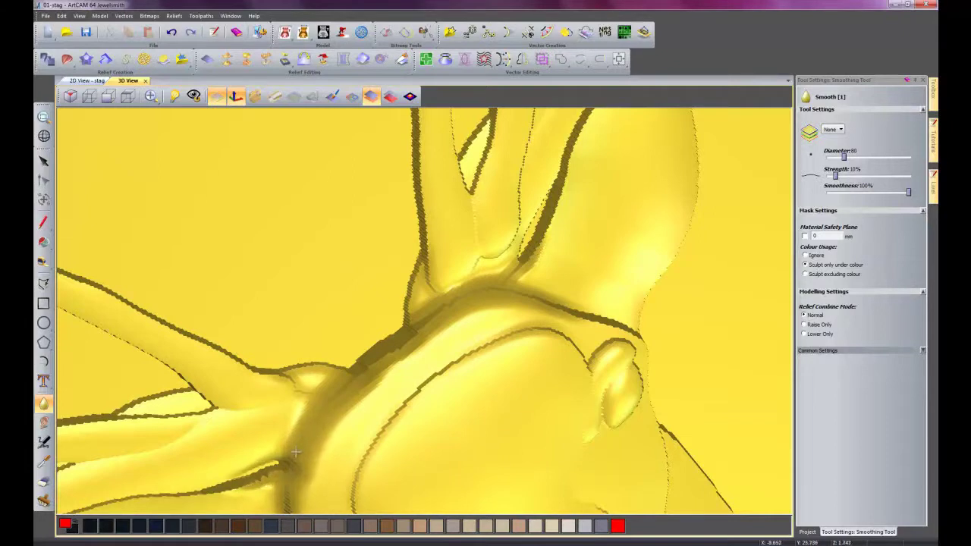
pyautogui.moveTo(295, 453)
pyautogui.mouseDown()
pyautogui.moveTo(285, 403)
pyautogui.moveTo(309, 396)
pyautogui.mouseUp()
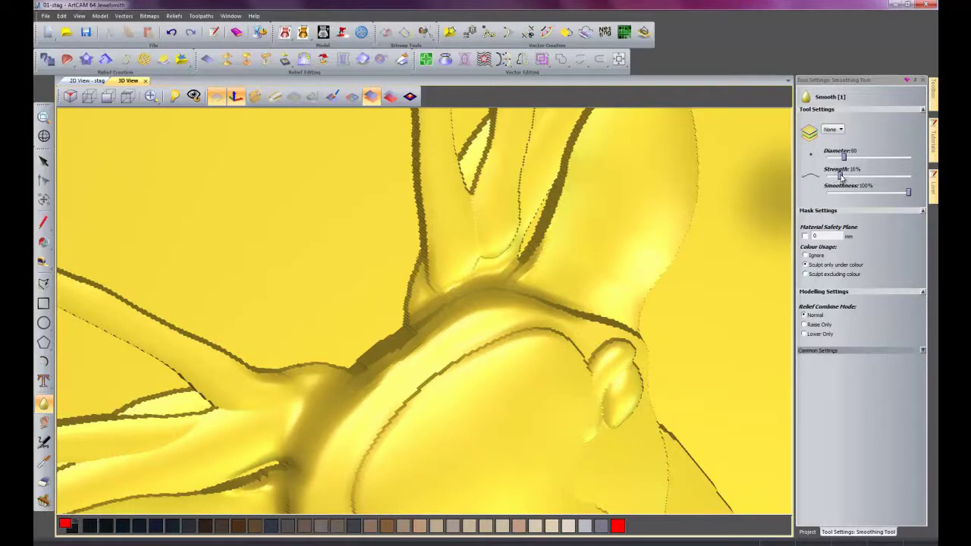
# - Raise smoothing strength to 15% and soften the antler-base, head-ridge and ear creases
pyautogui.moveTo(524, 288)
pyautogui.mouseDown()
pyautogui.moveTo(497, 327)
pyautogui.moveTo(461, 333)
pyautogui.moveTo(404, 362)
pyautogui.moveTo(481, 292)
pyautogui.moveTo(426, 334)
pyautogui.moveTo(372, 356)
pyautogui.moveTo(432, 340)
pyautogui.moveTo(399, 378)
pyautogui.moveTo(430, 375)
pyautogui.moveTo(469, 348)
pyautogui.moveTo(428, 347)
pyautogui.moveTo(395, 420)
pyautogui.moveTo(446, 353)
pyautogui.moveTo(359, 482)
pyautogui.moveTo(368, 435)
pyautogui.moveTo(366, 456)
pyautogui.moveTo(352, 430)
pyautogui.moveTo(316, 453)
pyautogui.mouseUp()
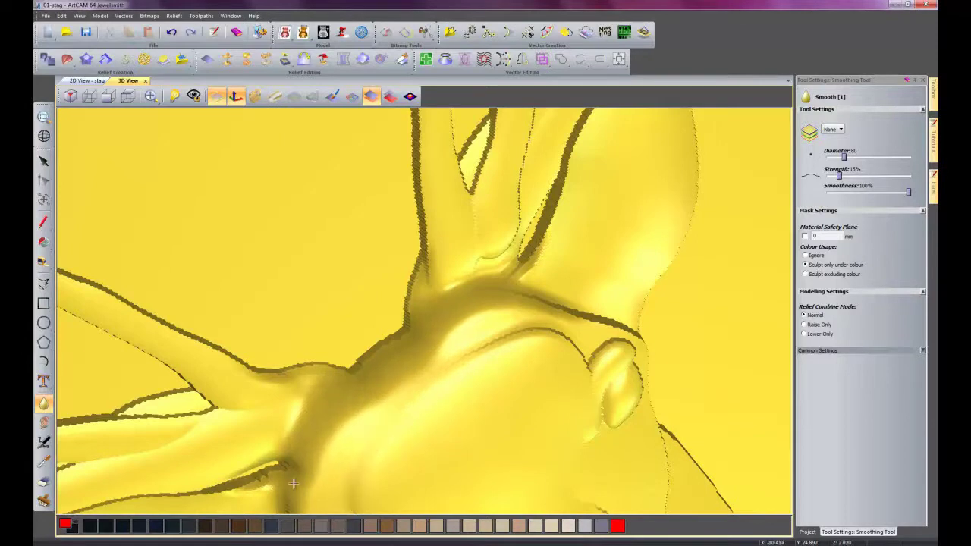
pyautogui.moveTo(292, 484); pyautogui.dragTo(312, 477)
pyautogui.moveTo(268, 431)
pyautogui.mouseDown()
pyautogui.moveTo(251, 374)
pyautogui.moveTo(228, 380)
pyautogui.moveTo(325, 398)
pyautogui.mouseUp()
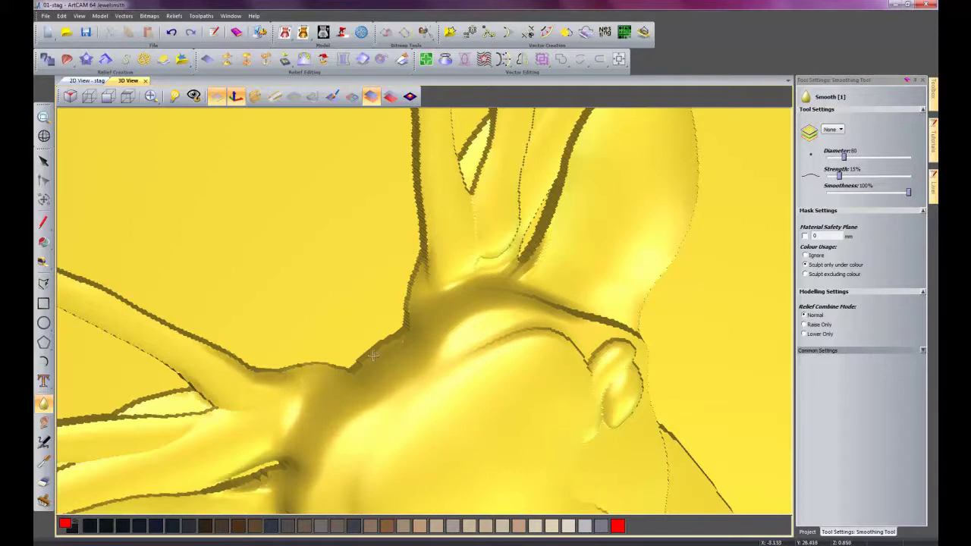
pyautogui.moveTo(431, 361)
pyautogui.mouseDown()
pyautogui.moveTo(478, 332)
pyautogui.moveTo(565, 348)
pyautogui.mouseUp()
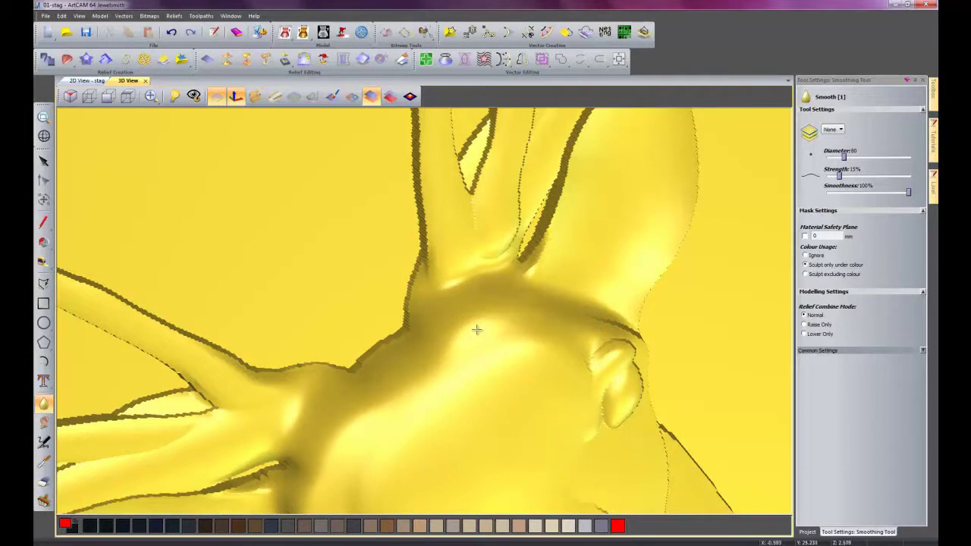
pyautogui.moveTo(538, 255); pyautogui.dragTo(492, 301)
pyautogui.moveTo(506, 229)
pyautogui.mouseDown()
pyautogui.moveTo(523, 197)
pyautogui.moveTo(506, 252)
pyautogui.moveTo(472, 236)
pyautogui.moveTo(472, 250)
pyautogui.moveTo(474, 175)
pyautogui.moveTo(466, 229)
pyautogui.moveTo(434, 253)
pyautogui.moveTo(434, 238)
pyautogui.moveTo(356, 469)
pyautogui.moveTo(380, 385)
pyautogui.moveTo(380, 329)
pyautogui.mouseUp()
# - Smooth the stag's nostril, jagged eye outline, nose ridge and eye-corner crease
pyautogui.scroll(-3, 380, 329)
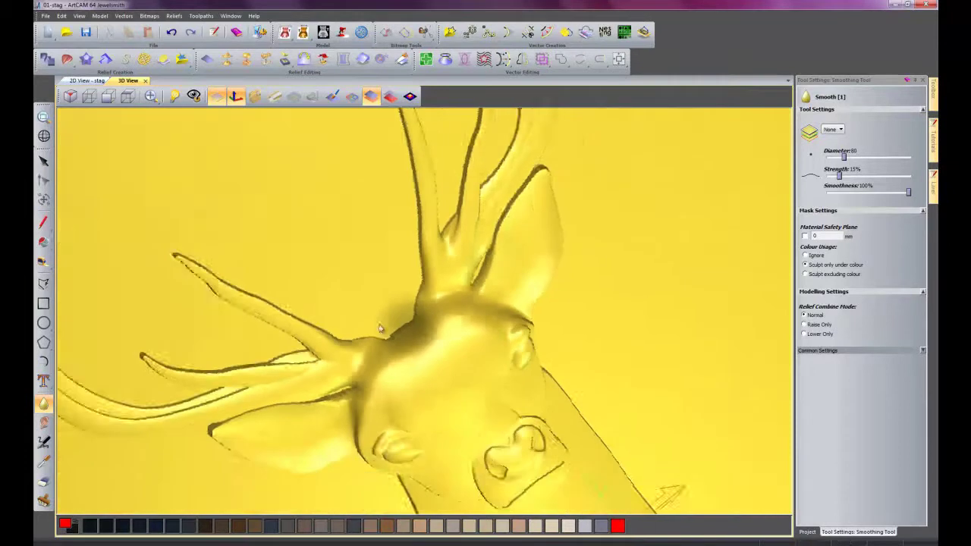
pyautogui.scroll(-2, 380, 328)
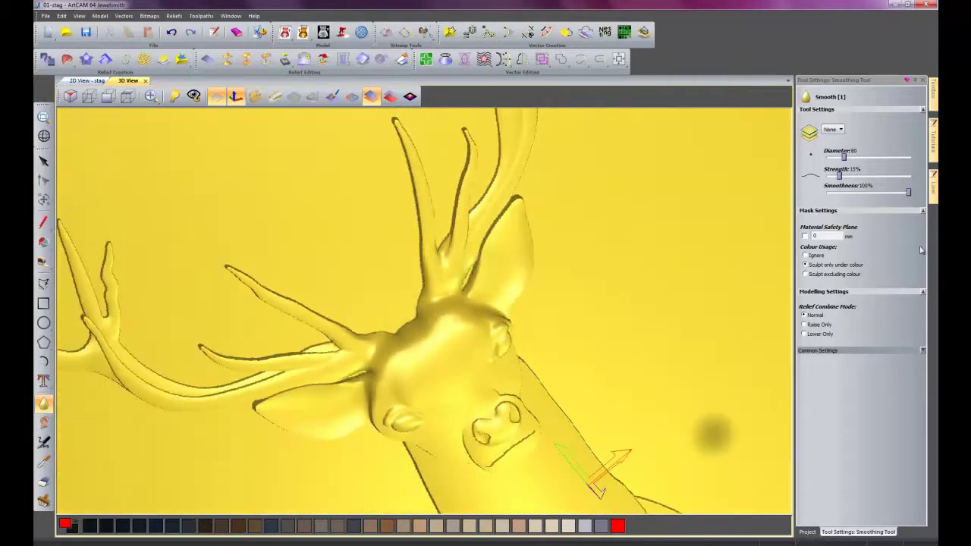
pyautogui.moveTo(416, 359); pyautogui.dragTo(469, 409, button='middle')
pyautogui.scroll(5, 469, 409)
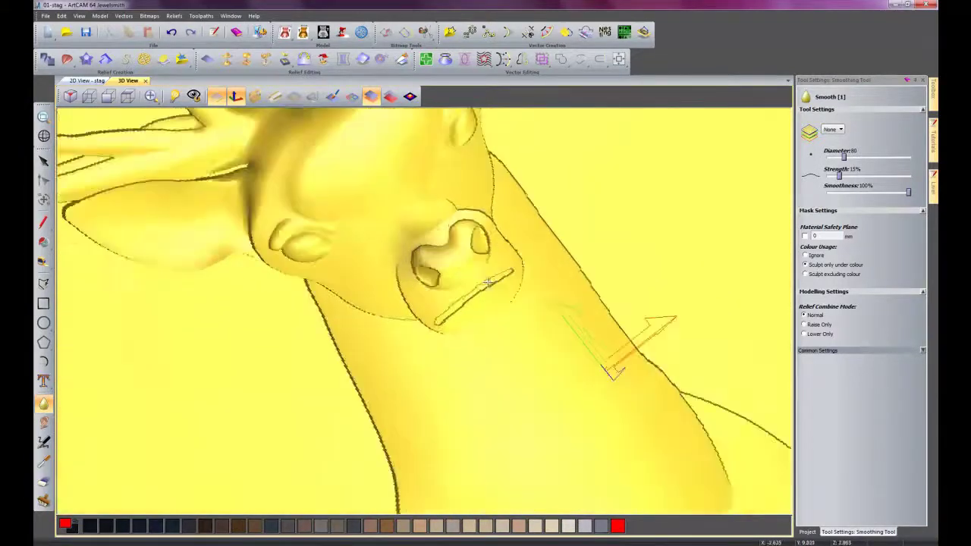
pyautogui.moveTo(423, 220)
pyautogui.mouseDown()
pyautogui.moveTo(422, 196)
pyautogui.moveTo(397, 268)
pyautogui.moveTo(434, 212)
pyautogui.moveTo(395, 199)
pyautogui.moveTo(347, 214)
pyautogui.moveTo(367, 267)
pyautogui.moveTo(377, 232)
pyautogui.moveTo(413, 308)
pyautogui.moveTo(402, 334)
pyautogui.moveTo(408, 324)
pyautogui.moveTo(433, 350)
pyautogui.moveTo(428, 326)
pyautogui.moveTo(442, 337)
pyautogui.moveTo(518, 334)
pyautogui.moveTo(563, 276)
pyautogui.moveTo(540, 344)
pyautogui.moveTo(506, 379)
pyautogui.moveTo(569, 321)
pyautogui.moveTo(498, 336)
pyautogui.moveTo(516, 310)
pyautogui.moveTo(498, 330)
pyautogui.moveTo(559, 310)
pyautogui.moveTo(579, 251)
pyautogui.moveTo(581, 271)
pyautogui.moveTo(576, 220)
pyautogui.mouseUp()
pyautogui.moveTo(561, 185)
pyautogui.mouseDown()
pyautogui.moveTo(540, 166)
pyautogui.moveTo(577, 228)
pyautogui.moveTo(513, 141)
pyautogui.moveTo(545, 181)
pyautogui.moveTo(532, 120)
pyautogui.moveTo(532, 177)
pyautogui.mouseUp()
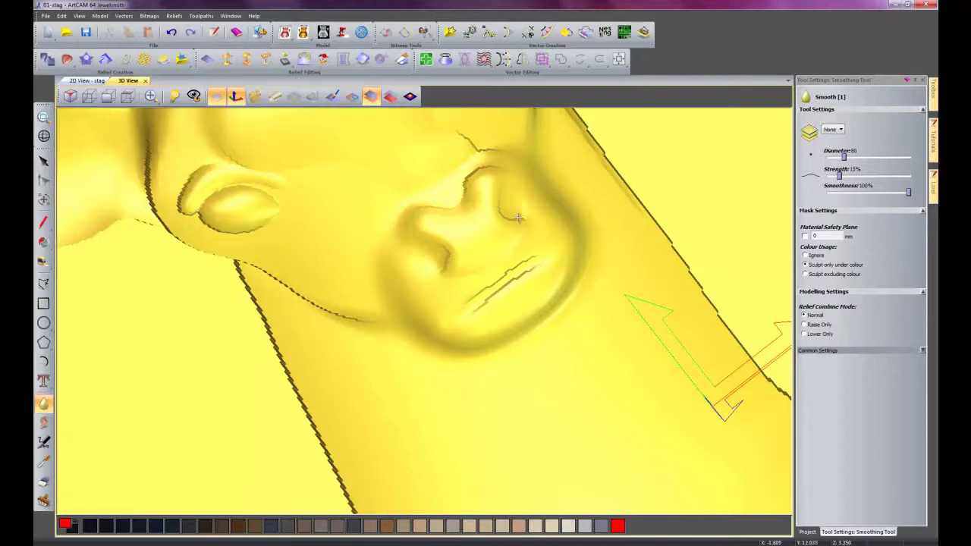
pyautogui.moveTo(518, 217)
pyautogui.mouseDown()
pyautogui.moveTo(508, 297)
pyautogui.moveTo(485, 190)
pyautogui.moveTo(472, 192)
pyautogui.moveTo(476, 162)
pyautogui.moveTo(434, 217)
pyautogui.moveTo(397, 211)
pyautogui.mouseUp()
pyautogui.moveTo(480, 154); pyautogui.dragTo(505, 145)
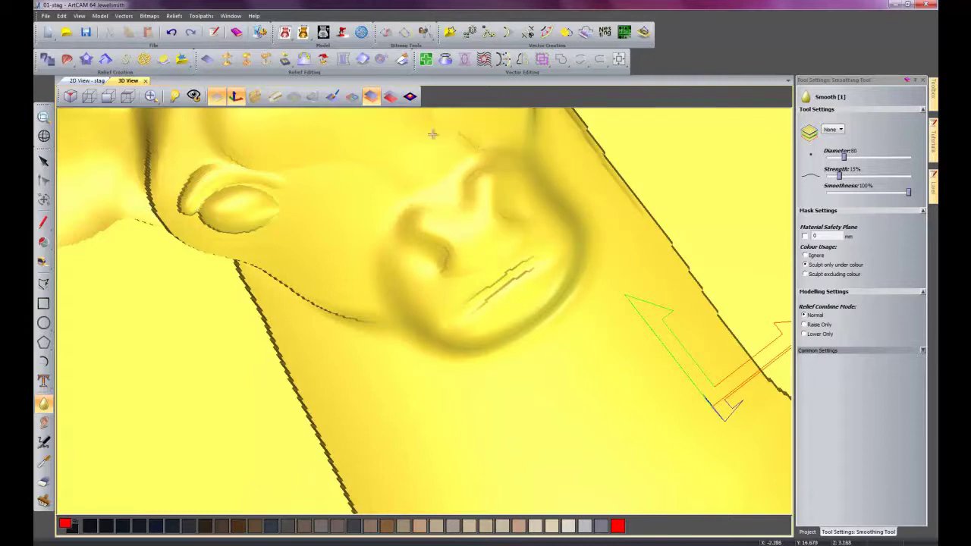
# - Smooth the stag's jaw, neck, cheek, ear and the jagged lip lines at the mouth
pyautogui.moveTo(345, 364)
pyautogui.mouseDown()
pyautogui.moveTo(358, 308)
pyautogui.moveTo(286, 280)
pyautogui.moveTo(366, 345)
pyautogui.moveTo(296, 304)
pyautogui.moveTo(415, 365)
pyautogui.moveTo(364, 314)
pyautogui.moveTo(311, 304)
pyautogui.moveTo(318, 325)
pyautogui.moveTo(311, 302)
pyautogui.moveTo(236, 249)
pyautogui.moveTo(284, 284)
pyautogui.moveTo(410, 327)
pyautogui.moveTo(241, 279)
pyautogui.moveTo(171, 203)
pyautogui.moveTo(119, 114)
pyautogui.moveTo(214, 164)
pyautogui.mouseUp()
pyautogui.moveTo(216, 165)
pyautogui.mouseDown()
pyautogui.moveTo(199, 216)
pyautogui.moveTo(274, 221)
pyautogui.moveTo(212, 177)
pyautogui.moveTo(180, 173)
pyautogui.moveTo(206, 237)
pyautogui.mouseUp()
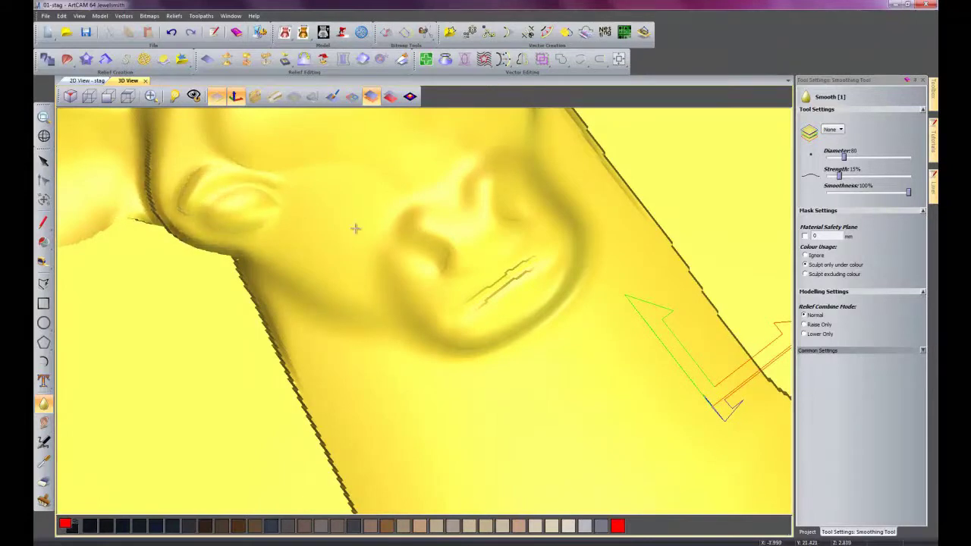
pyautogui.moveTo(542, 280)
pyautogui.mouseDown()
pyautogui.moveTo(493, 304)
pyautogui.moveTo(531, 262)
pyautogui.moveTo(469, 306)
pyautogui.moveTo(556, 284)
pyautogui.moveTo(542, 303)
pyautogui.moveTo(532, 270)
pyautogui.mouseUp()
pyautogui.scroll(-2, 531, 270)
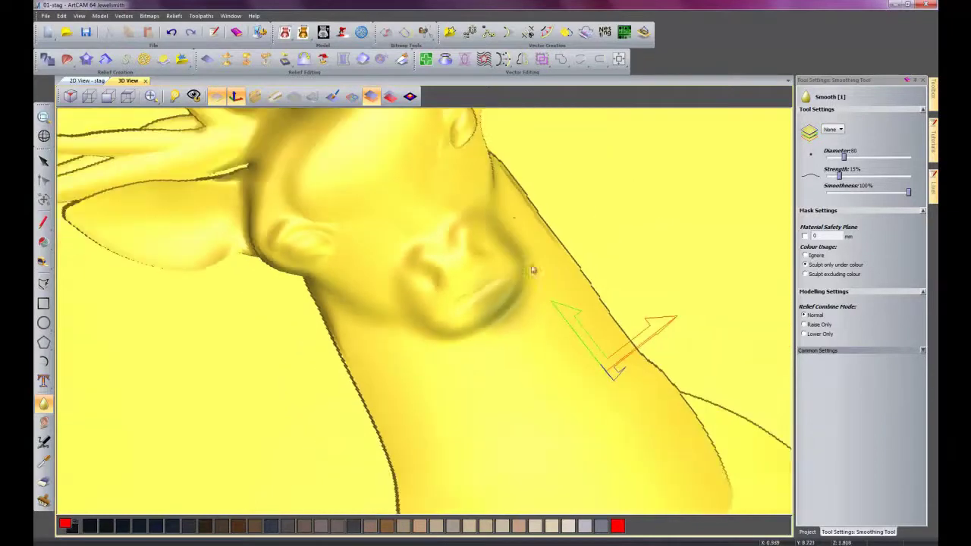
pyautogui.moveTo(512, 228); pyautogui.dragTo(469, 336, button='middle')
pyautogui.moveTo(470, 336)
pyautogui.mouseDown()
pyautogui.moveTo(478, 302)
pyautogui.moveTo(484, 382)
pyautogui.mouseUp()
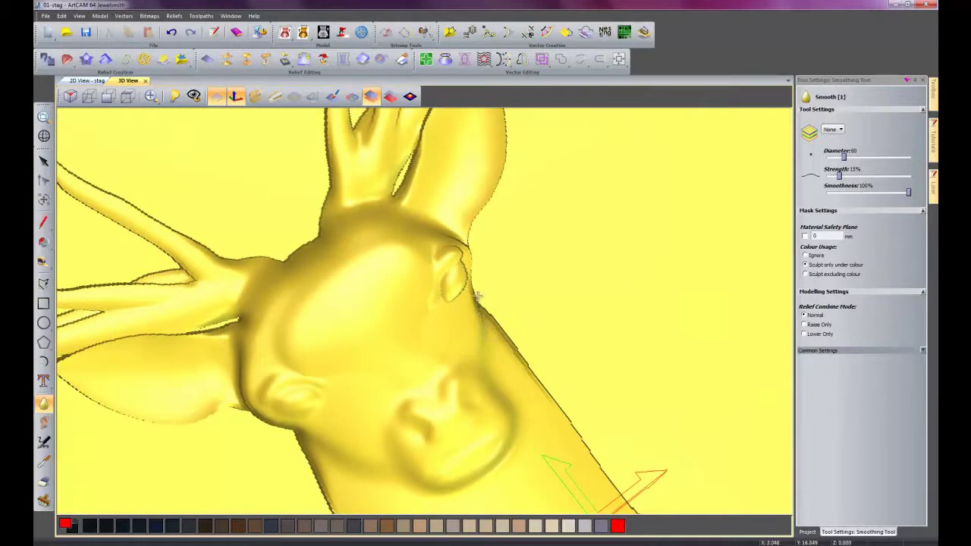
pyautogui.moveTo(478, 297)
pyautogui.mouseDown()
pyautogui.moveTo(467, 261)
pyautogui.moveTo(459, 320)
pyautogui.moveTo(456, 236)
pyautogui.moveTo(487, 205)
pyautogui.moveTo(455, 217)
pyautogui.moveTo(467, 225)
pyautogui.moveTo(487, 199)
pyautogui.moveTo(480, 217)
pyautogui.moveTo(399, 205)
pyautogui.moveTo(441, 176)
pyautogui.mouseUp()
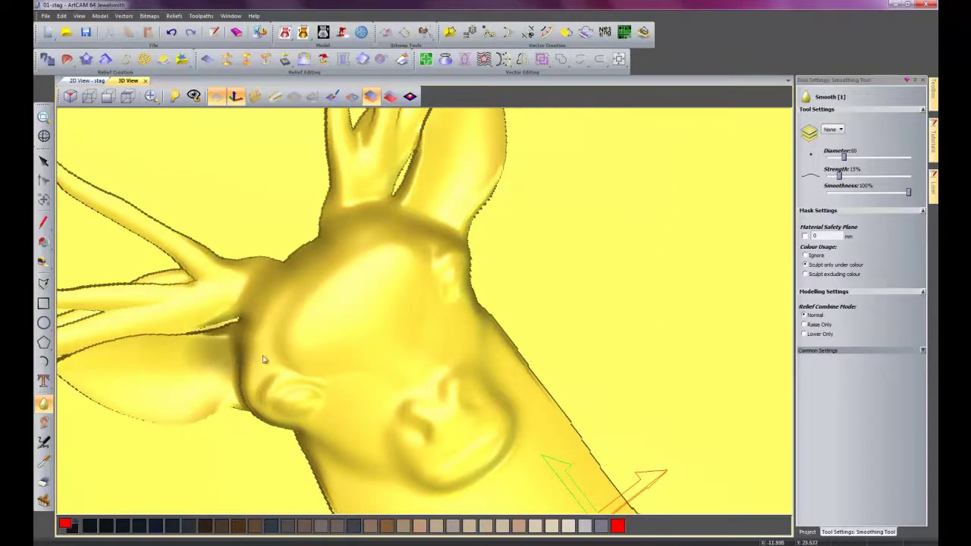
pyautogui.moveTo(263, 360); pyautogui.dragTo(425, 343, button='middle')
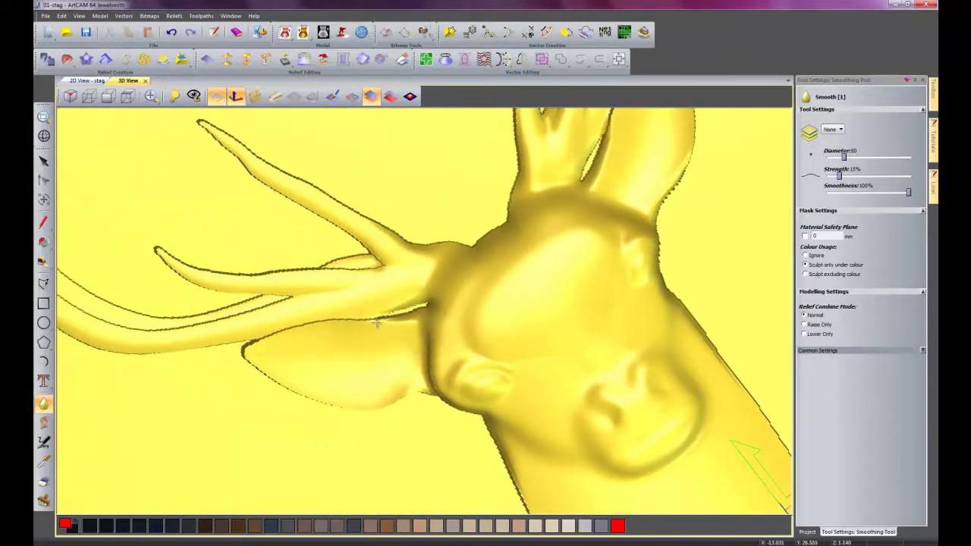
pyautogui.moveTo(377, 323)
pyautogui.mouseDown()
pyautogui.moveTo(425, 366)
pyautogui.moveTo(398, 396)
pyautogui.moveTo(350, 409)
pyautogui.moveTo(417, 371)
pyautogui.moveTo(395, 400)
pyautogui.moveTo(412, 336)
pyautogui.moveTo(563, 298)
pyautogui.mouseUp()
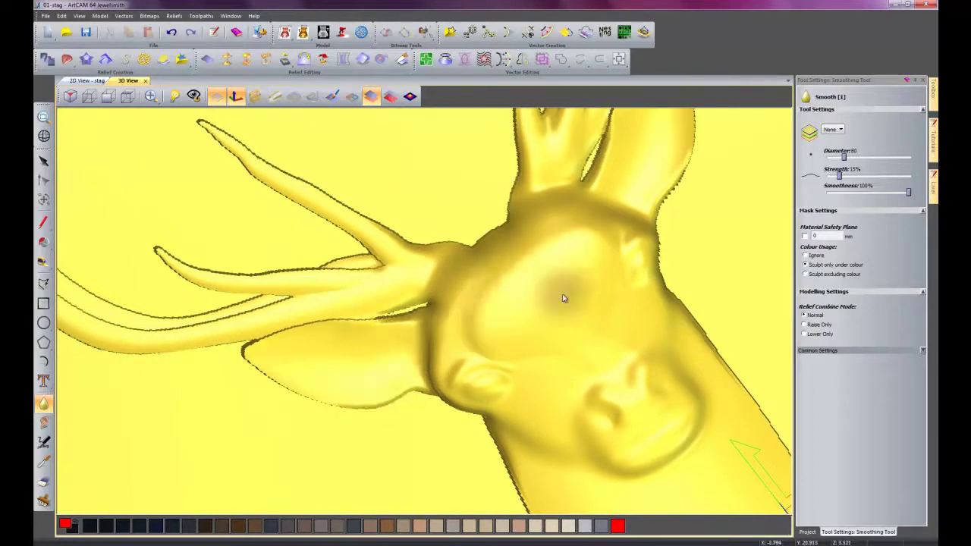
# - Zoom out to the whole relief and exit the Smooth tool
pyautogui.press('0')
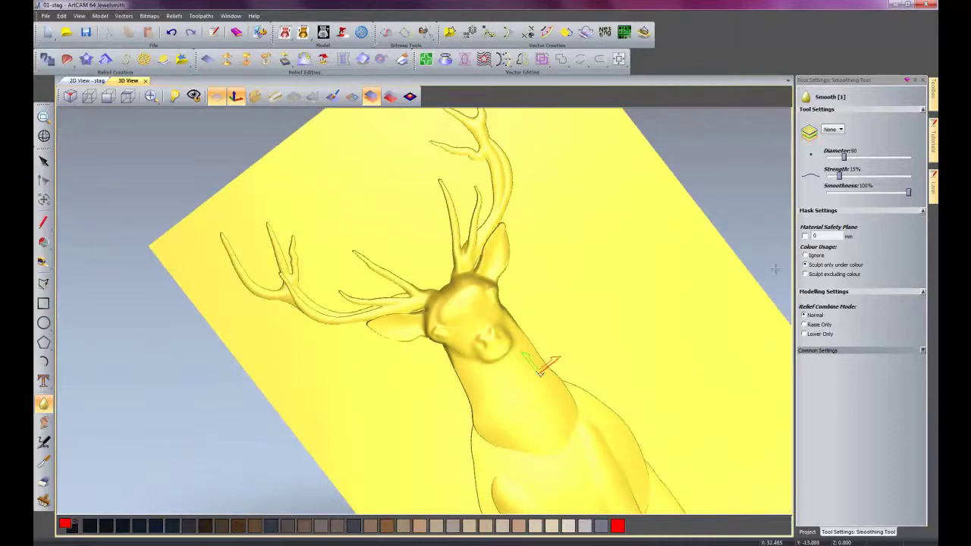
pyautogui.moveTo(487, 330); pyautogui.dragTo(490, 227, button='middle')
pyautogui.press('Escape')
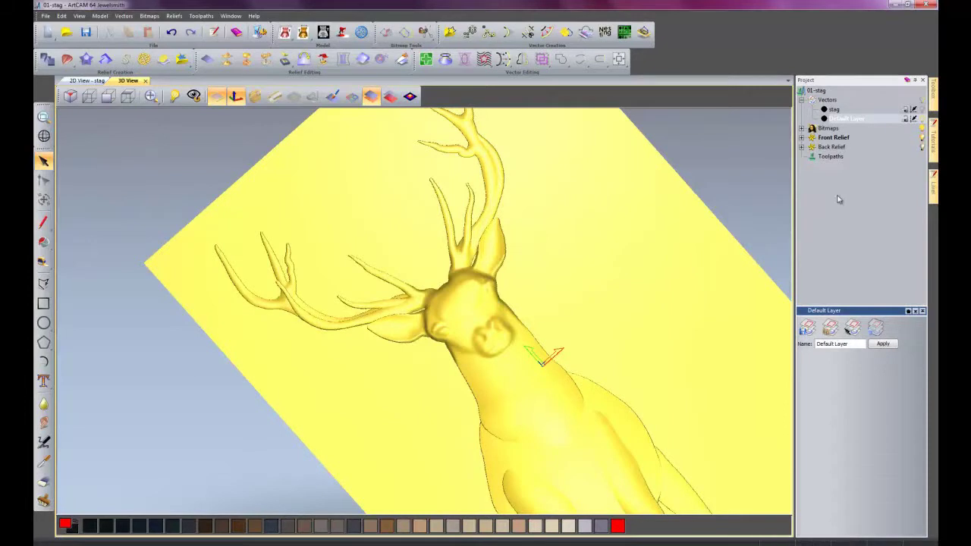
# - Move 'smoothed stag' into Front Relief, delete the old Relief Layer, and make the stag visible
pyautogui.click(801, 147)
pyautogui.moveTo(838, 148); pyautogui.dragTo(838, 148)
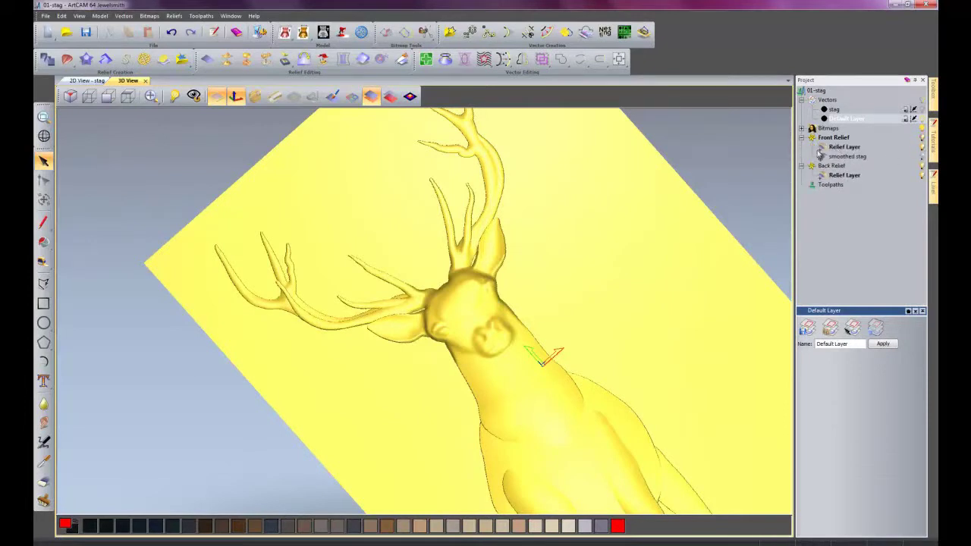
pyautogui.rightClick(836, 149)
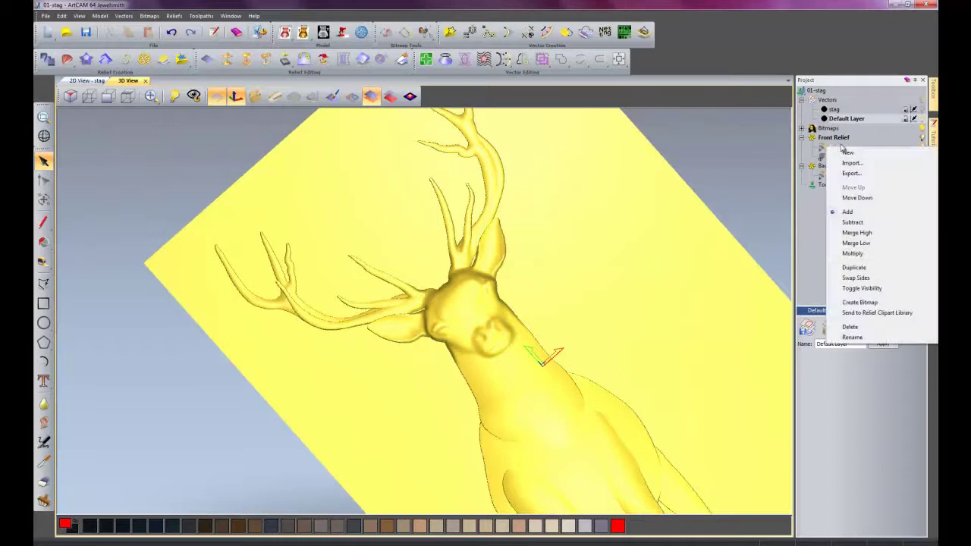
pyautogui.click(850, 327)
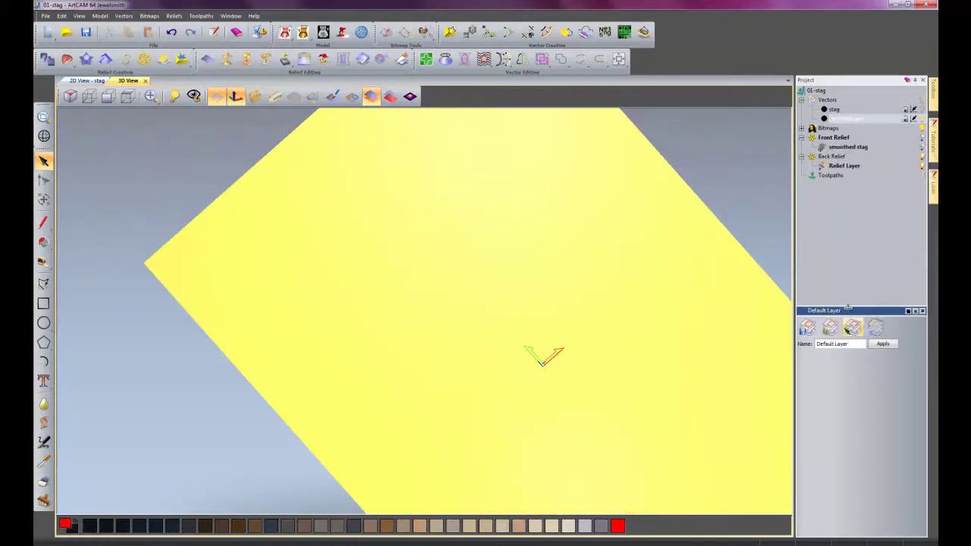
pyautogui.click(923, 149)
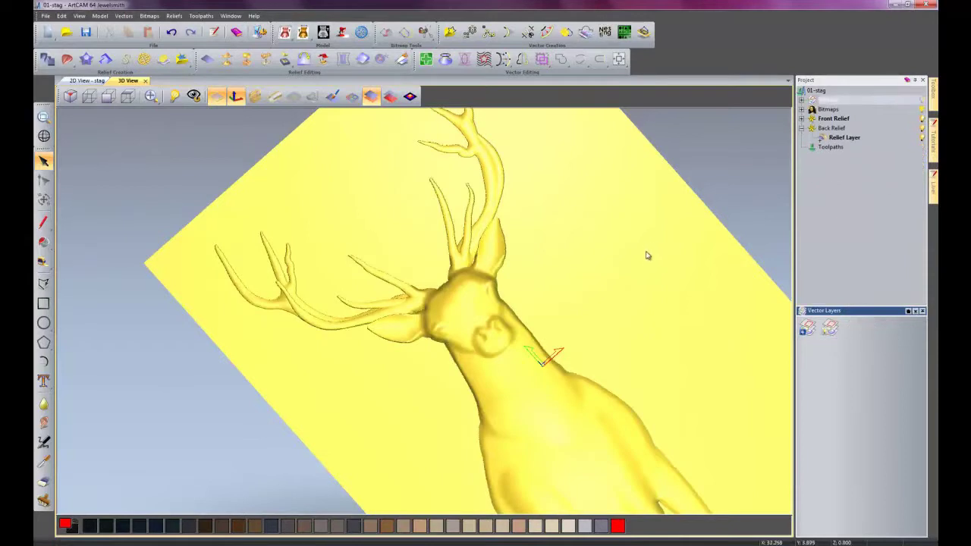
pyautogui.scroll(-2, 565, 335)
pyautogui.moveTo(553, 288); pyautogui.dragTo(550, 326)
pyautogui.scroll(-3, 534, 318)
pyautogui.moveTo(633, 358); pyautogui.dragTo(482, 400)
pyautogui.scroll(3, 486, 390)
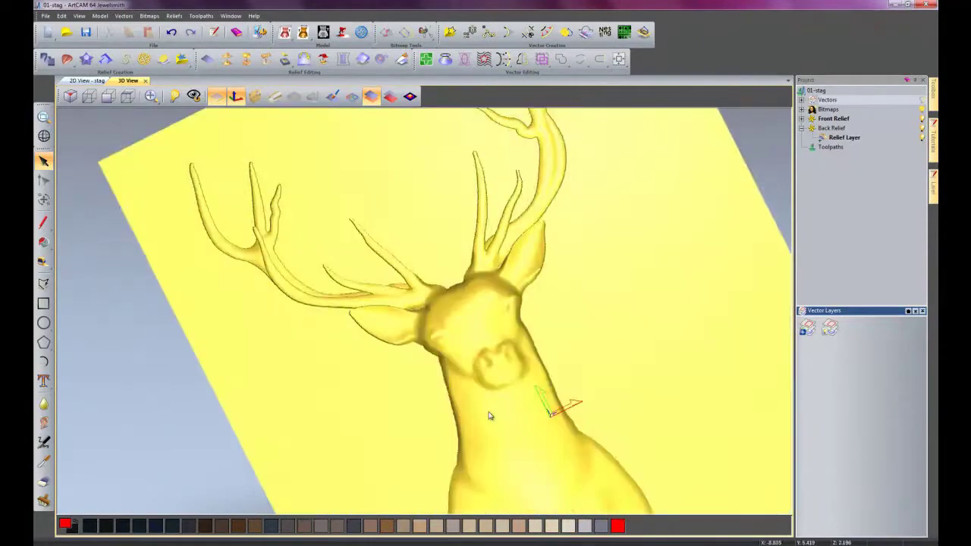
pyautogui.moveTo(489, 415); pyautogui.dragTo(415, 241, button='middle')
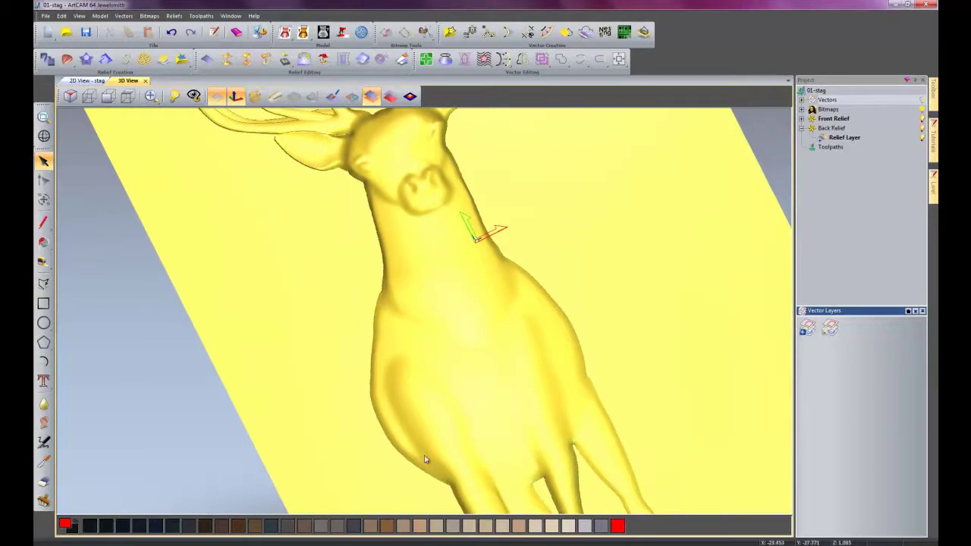
pyautogui.scroll(-3, 529, 426)
pyautogui.moveTo(529, 427); pyautogui.dragTo(445, 350)
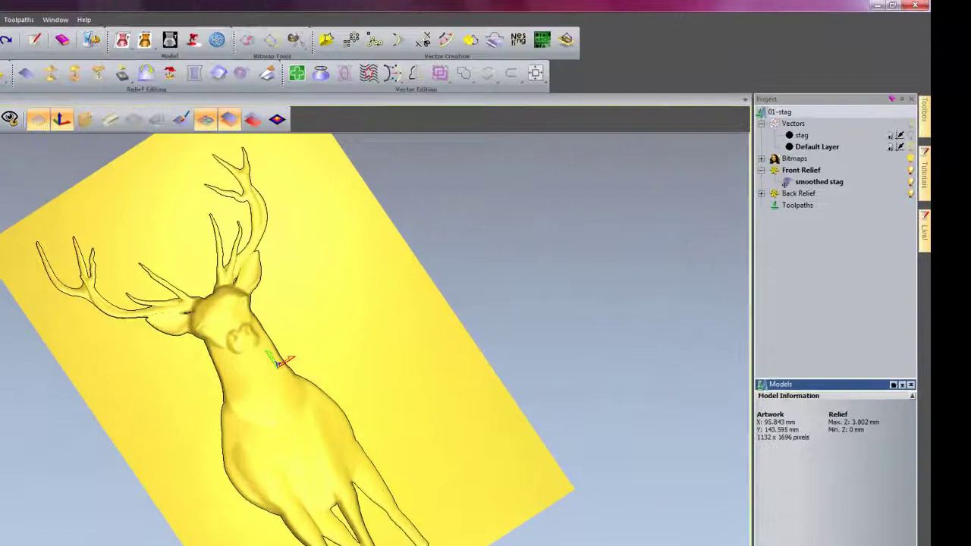
# - Add a new relief layer to Front Relief and rename it 'texture'
pyautogui.rightClick(831, 140)
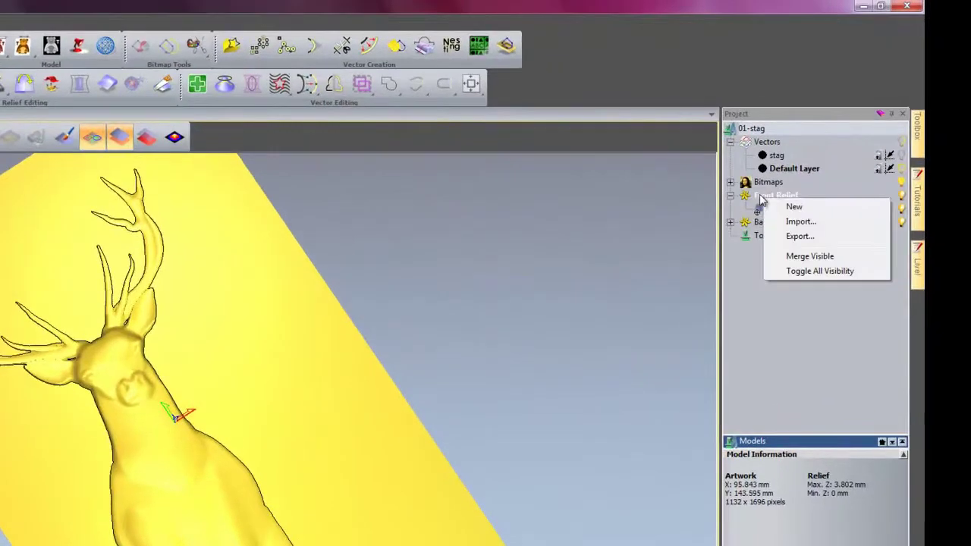
pyautogui.click(800, 208)
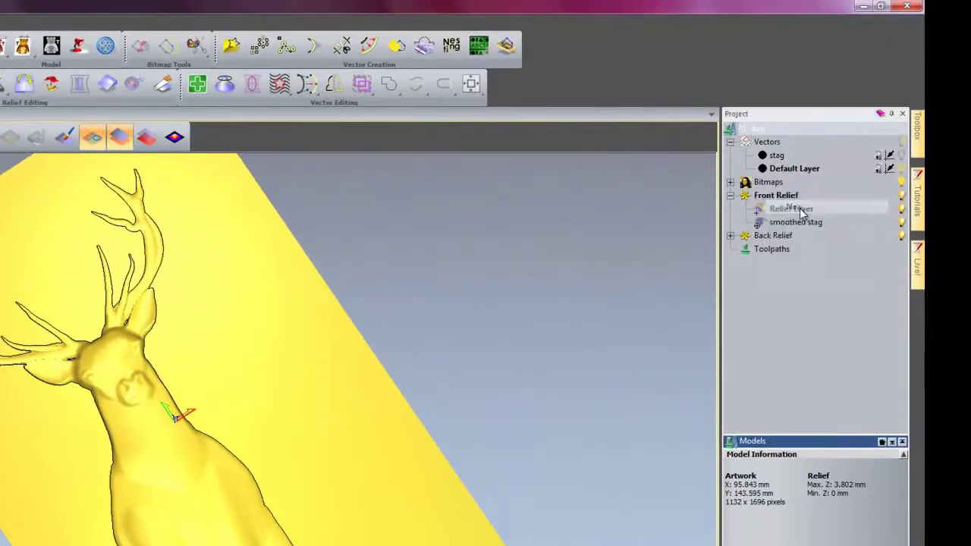
pyautogui.click(796, 211)
pyautogui.rightClick(797, 211)
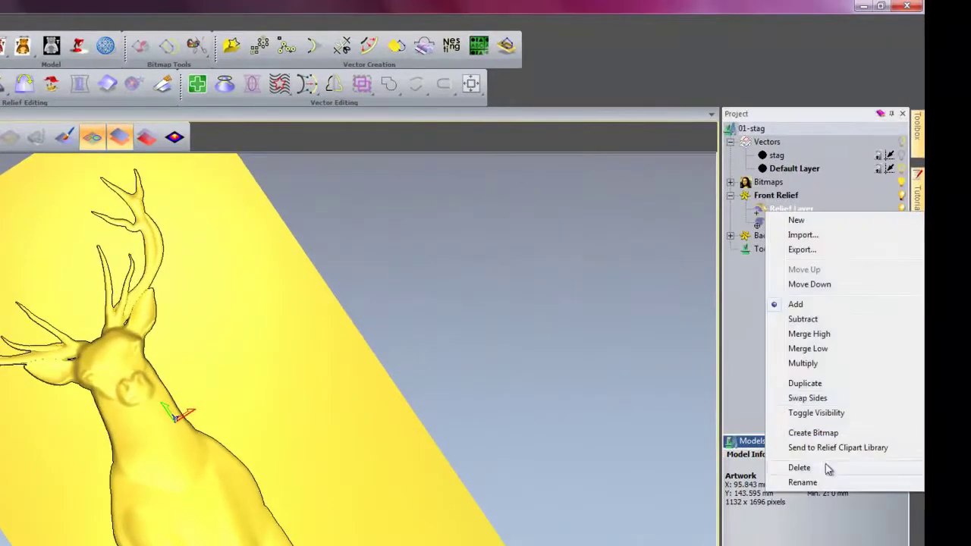
pyautogui.click(804, 482)
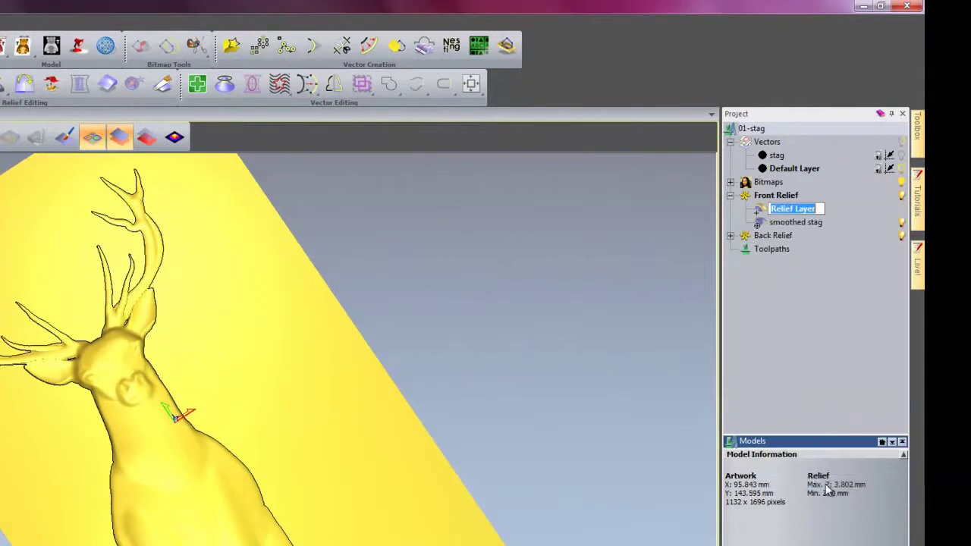
pyautogui.write('texture')
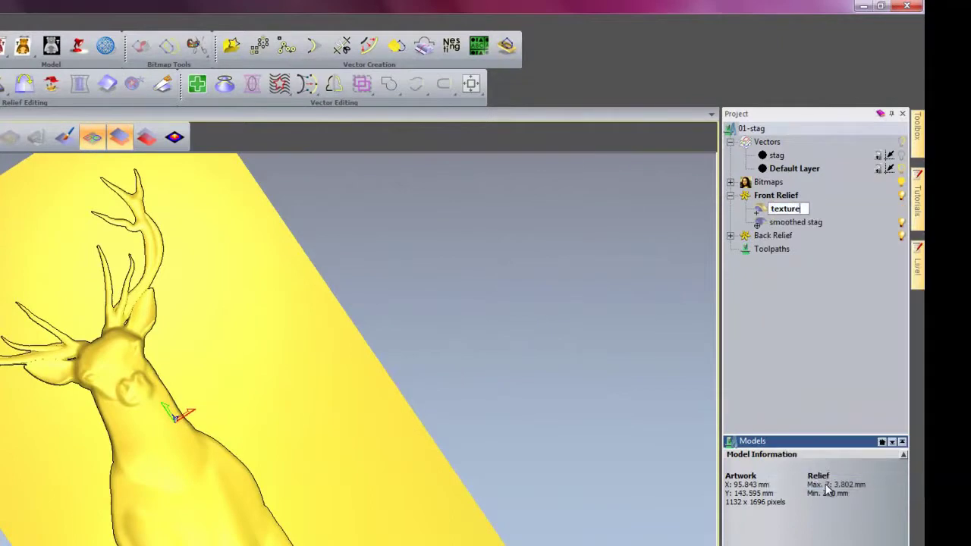
pyautogui.press('Return')
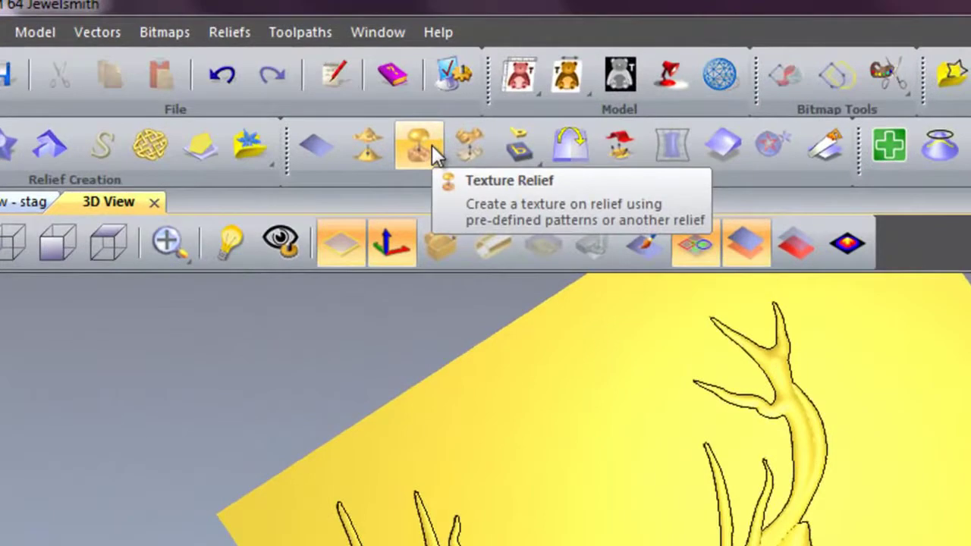
# - Start a Texture Relief that uses stag.jpg as its texture file
pyautogui.click(432, 145)
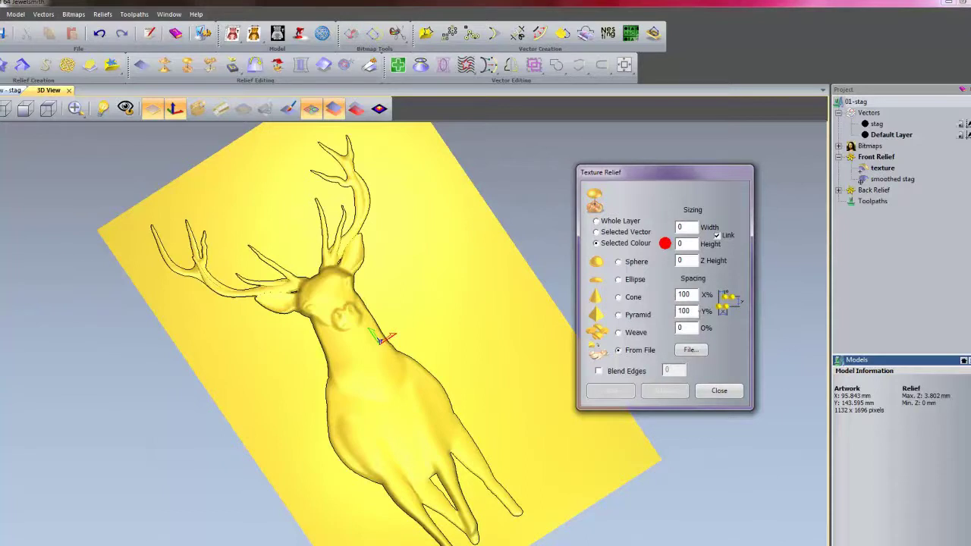
pyautogui.click(689, 349)
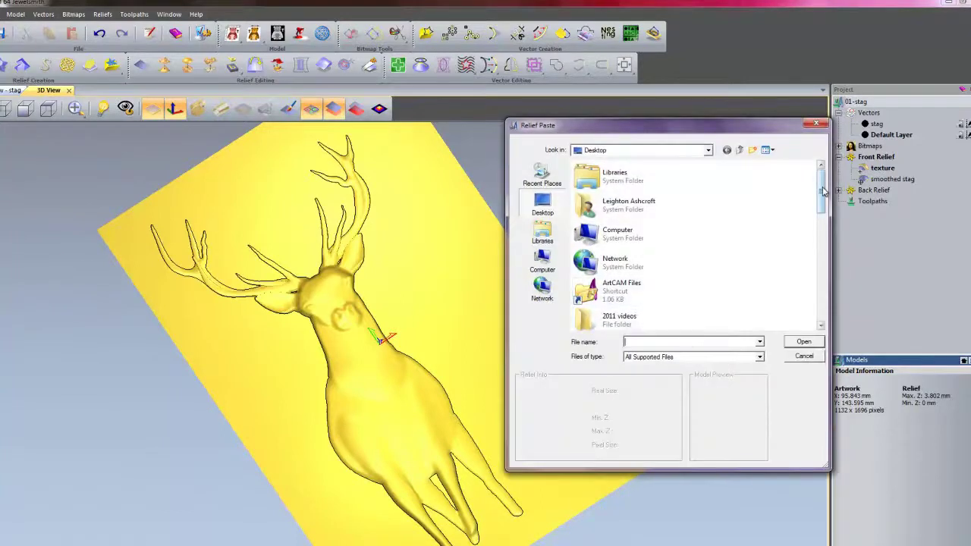
pyautogui.moveTo(825, 194); pyautogui.dragTo(822, 302)
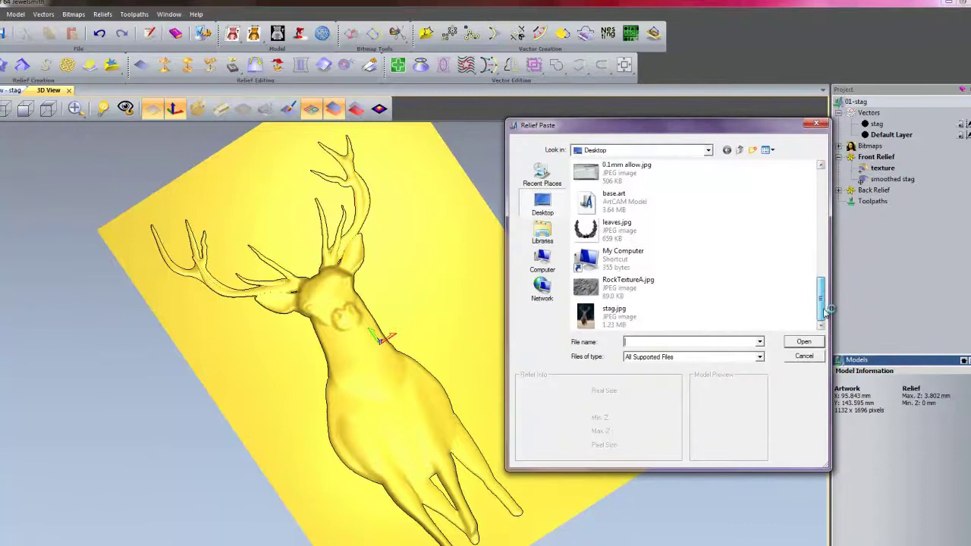
pyautogui.click(616, 319)
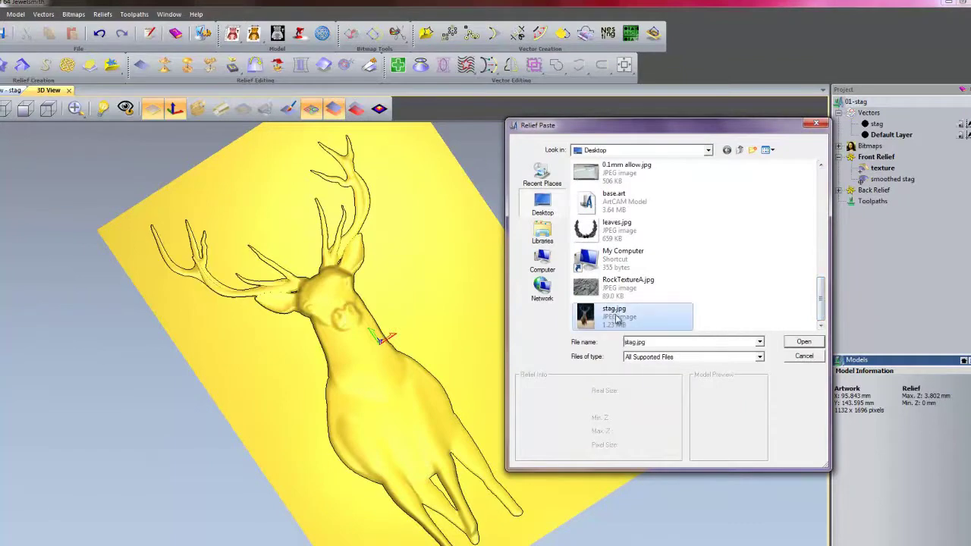
pyautogui.click(804, 342)
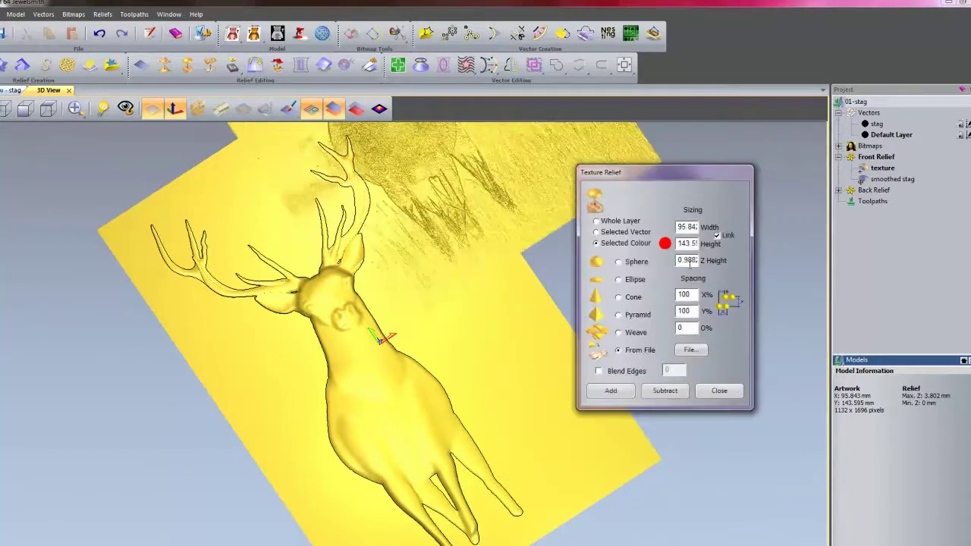
# - Set the texture's Z Height, add the file texture to the stag area, and close the dialog
pyautogui.moveTo(427, 251); pyautogui.dragTo(407, 261)
pyautogui.scroll(5, 332, 207)
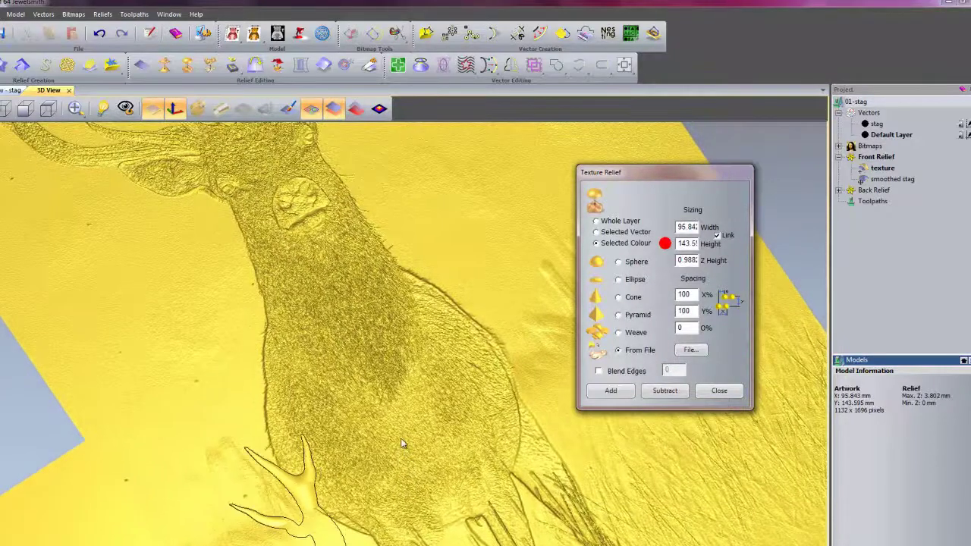
pyautogui.scroll(-3, 373, 191)
pyautogui.moveTo(373, 191); pyautogui.dragTo(328, 284)
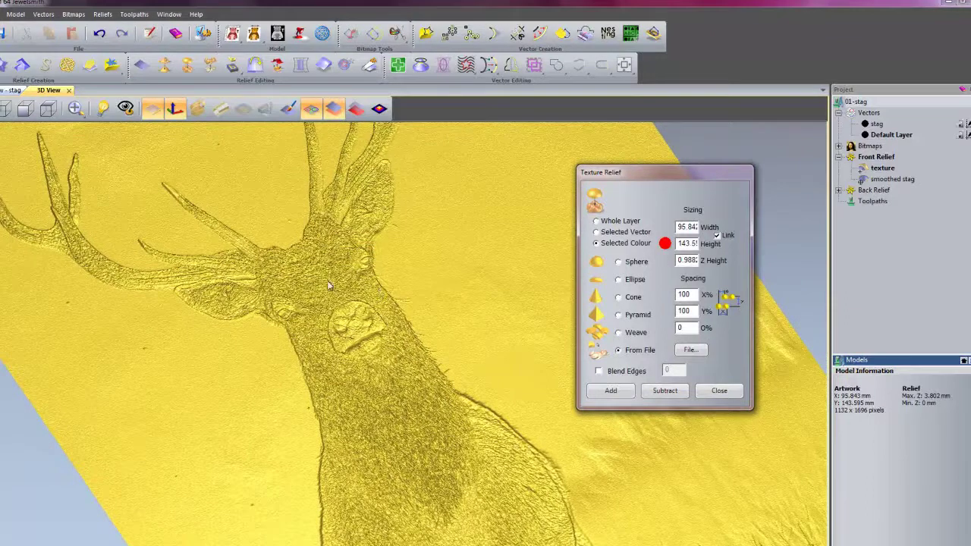
pyautogui.doubleClick(687, 260)
pyautogui.write('1.3')
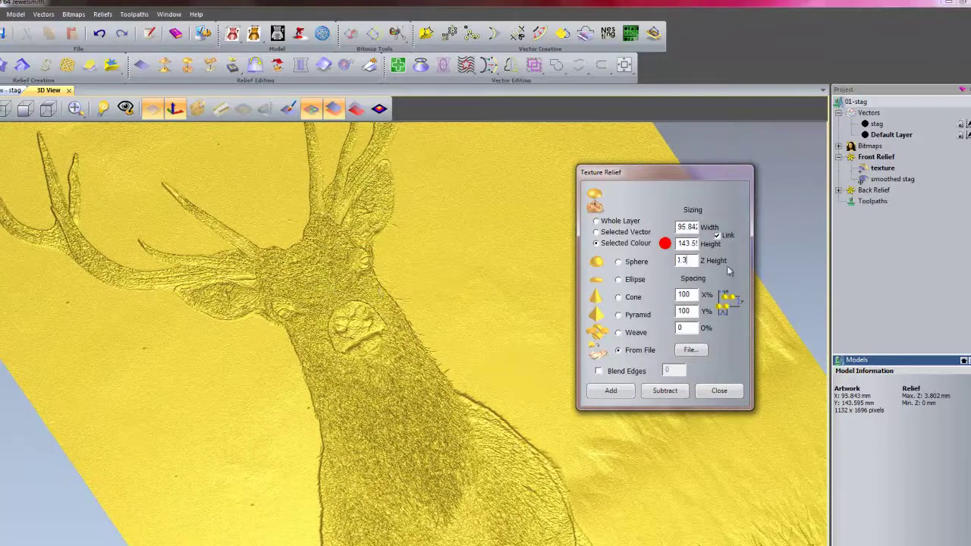
pyautogui.moveTo(448, 345)
pyautogui.mouseDown()
pyautogui.moveTo(426, 344)
pyautogui.moveTo(426, 177)
pyautogui.moveTo(389, 267)
pyautogui.mouseUp()
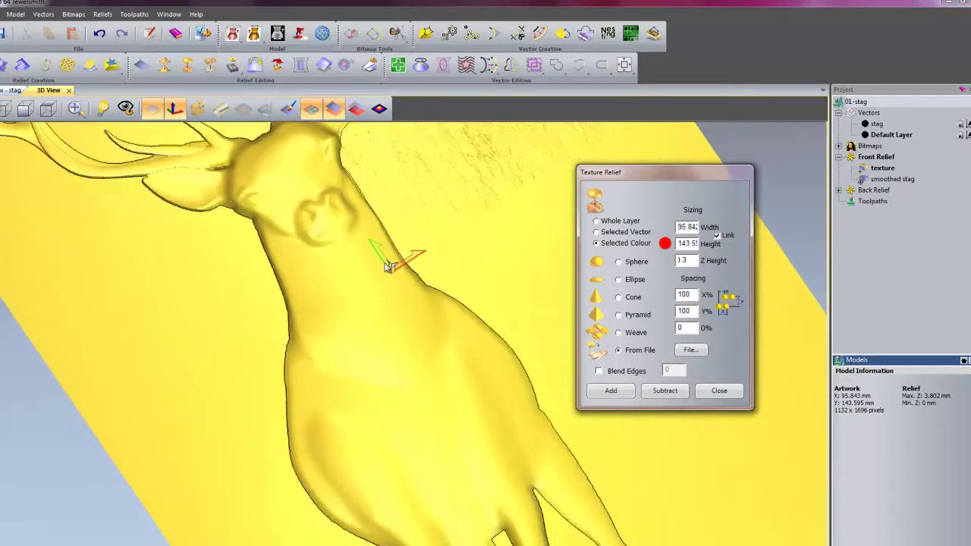
pyautogui.click(610, 391)
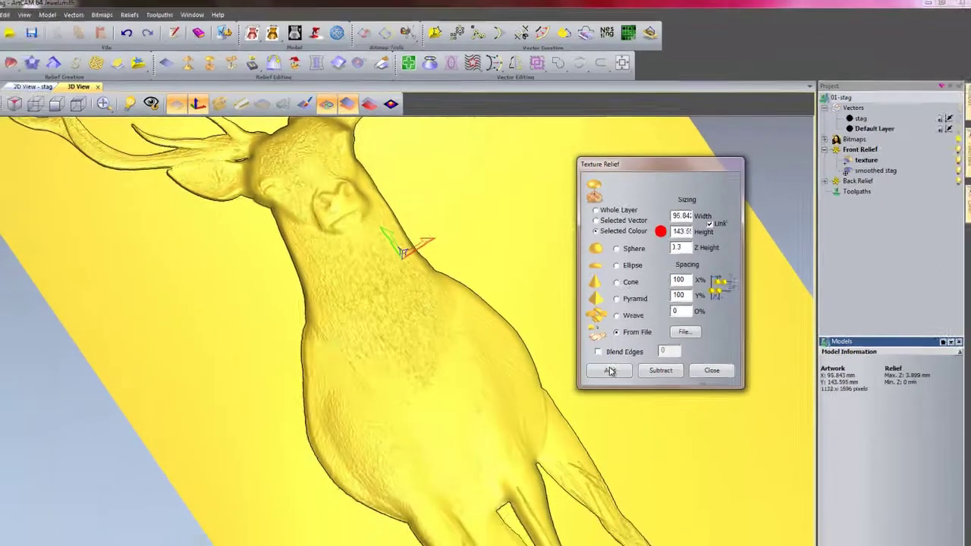
pyautogui.click(719, 391)
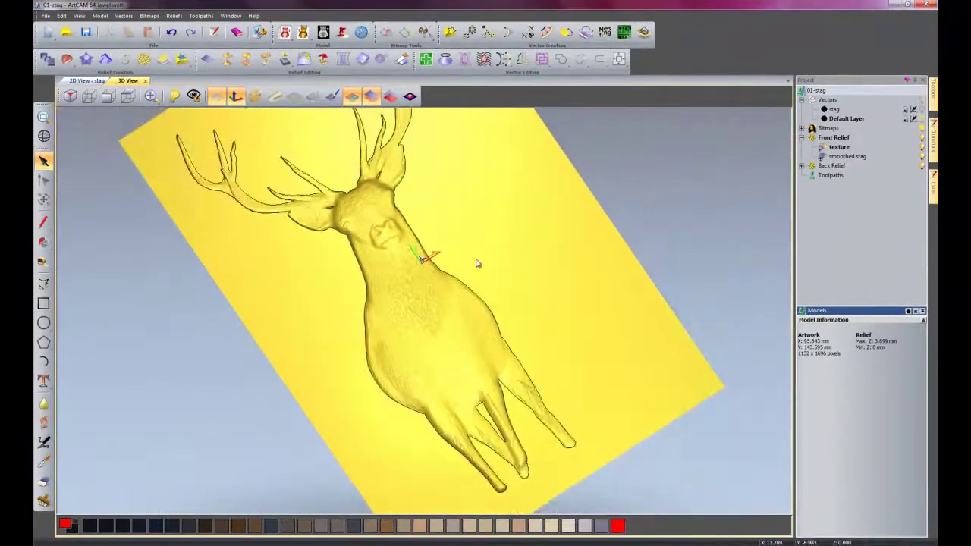
pyautogui.scroll(5, 477, 264)
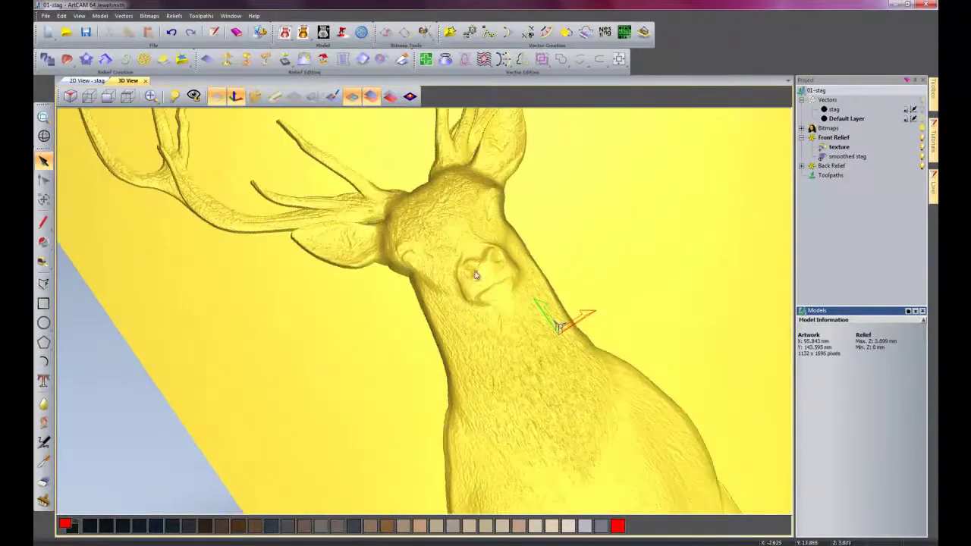
pyautogui.moveTo(476, 275); pyautogui.dragTo(419, 377)
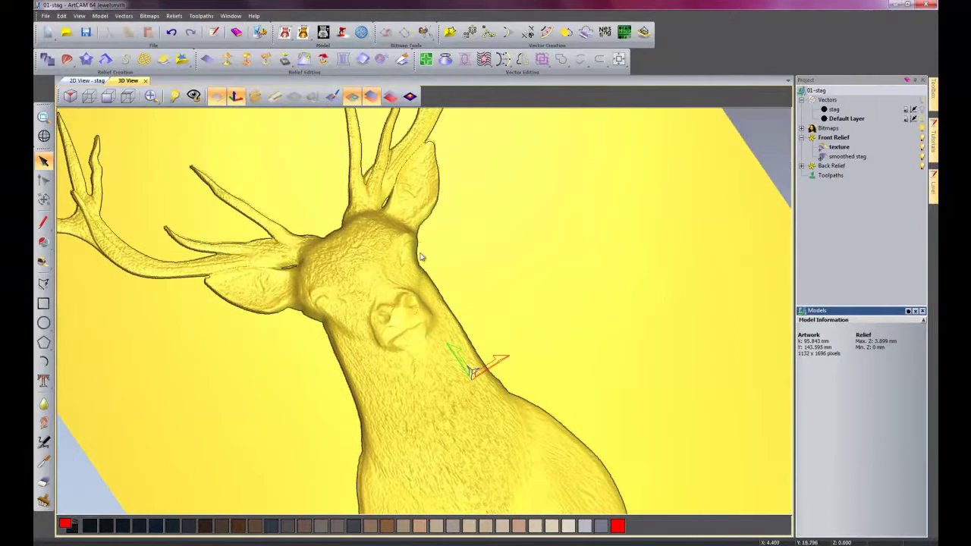
pyautogui.moveTo(422, 257); pyautogui.dragTo(431, 303)
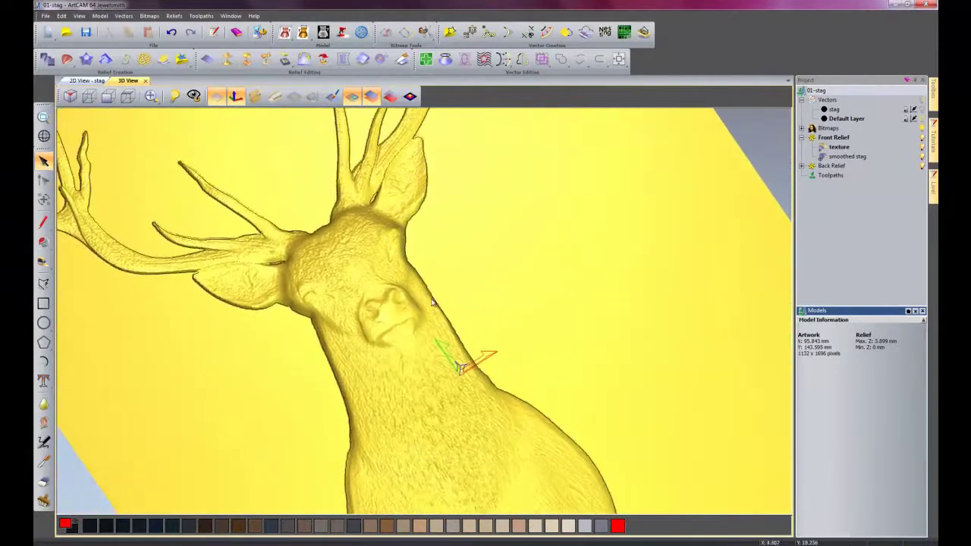
pyautogui.moveTo(466, 389); pyautogui.dragTo(426, 212)
pyautogui.moveTo(417, 253); pyautogui.dragTo(339, 196)
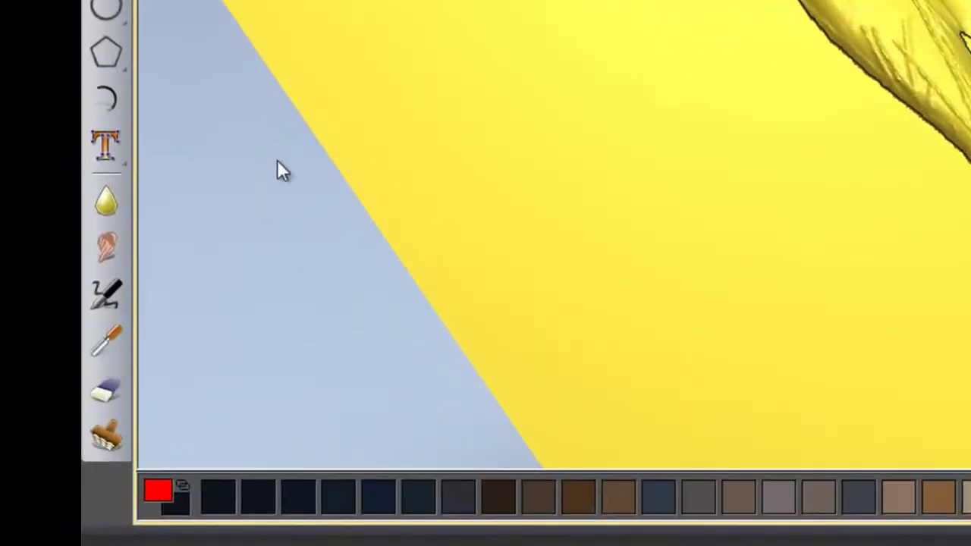
# - Set the Sculpting Eraser to diameter 400 with Colour Usage set to Ignore
pyautogui.click(106, 390)
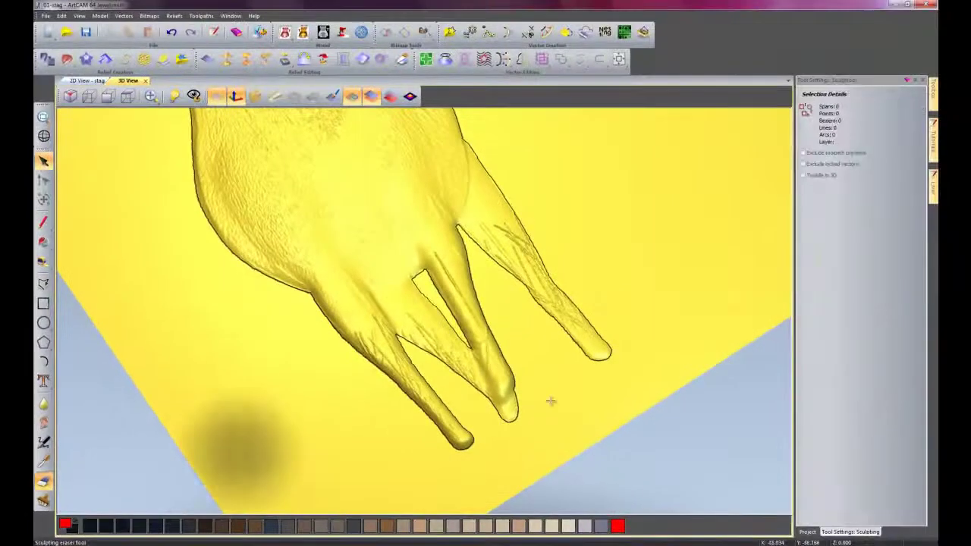
pyautogui.moveTo(881, 157); pyautogui.dragTo(884, 157)
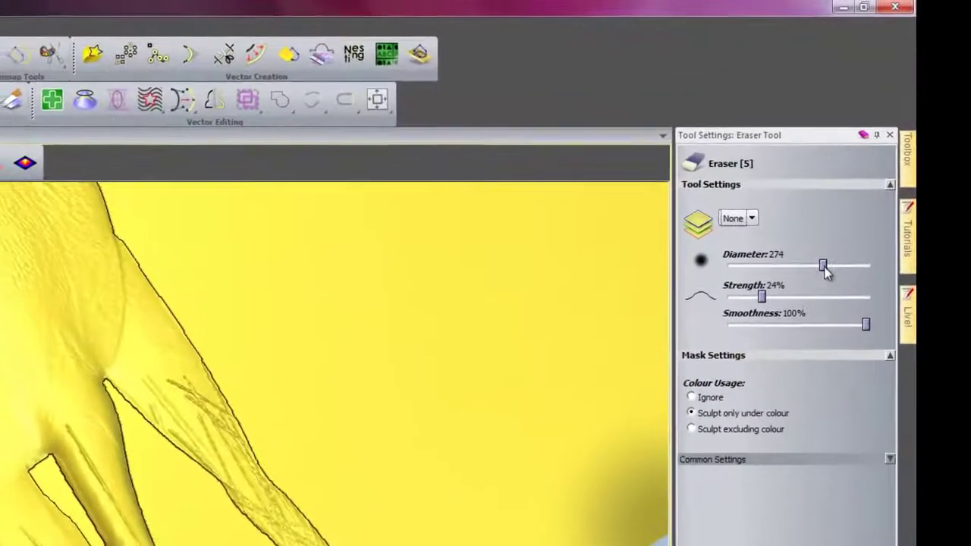
pyautogui.moveTo(825, 270); pyautogui.dragTo(909, 267)
pyautogui.moveTo(908, 267)
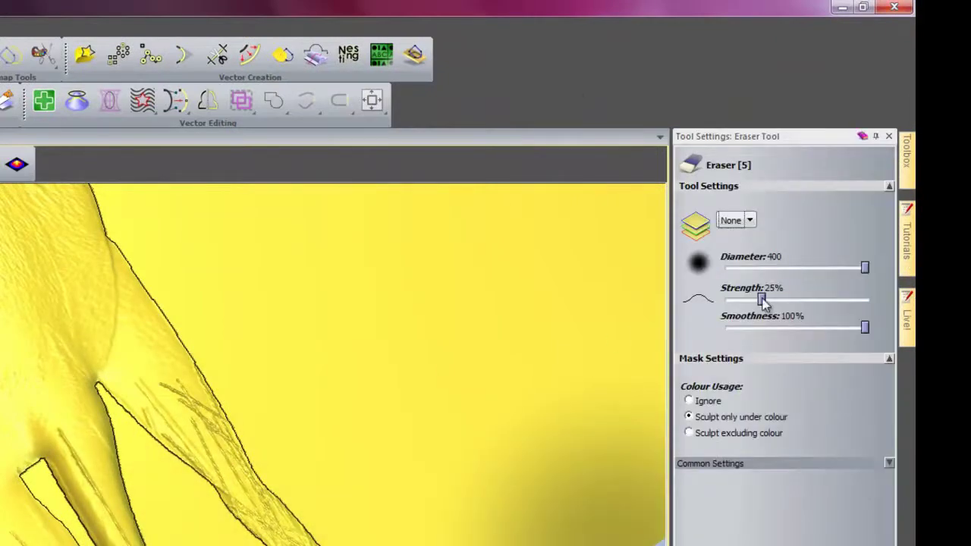
pyautogui.click(689, 401)
pyautogui.press('Escape')
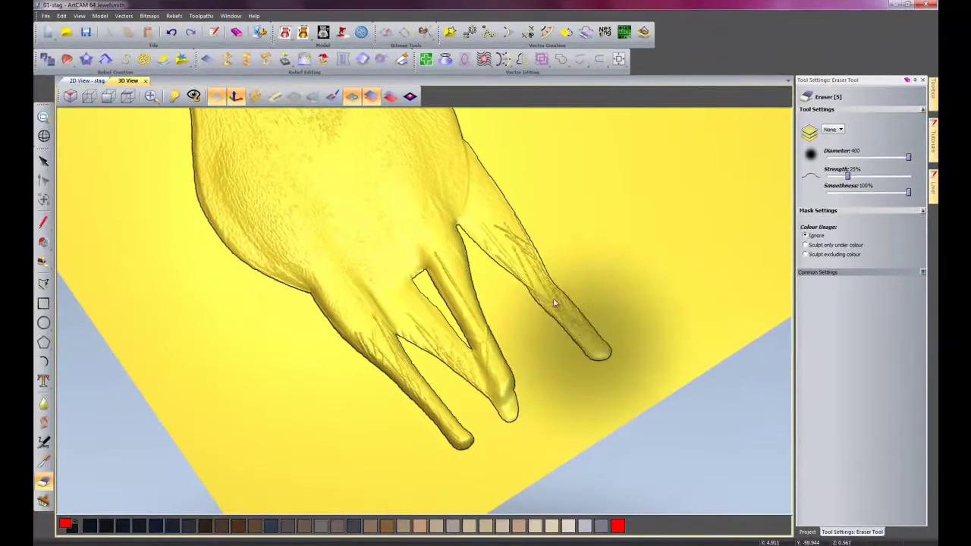
# - Erase the texture from the stag's lower legs and close the Tool Settings
pyautogui.moveTo(554, 304)
pyautogui.mouseDown()
pyautogui.moveTo(511, 229)
pyautogui.moveTo(576, 327)
pyautogui.moveTo(478, 295)
pyautogui.moveTo(469, 283)
pyautogui.moveTo(498, 391)
pyautogui.mouseUp()
pyautogui.moveTo(433, 340)
pyautogui.mouseDown()
pyautogui.moveTo(495, 478)
pyautogui.moveTo(465, 444)
pyautogui.mouseUp()
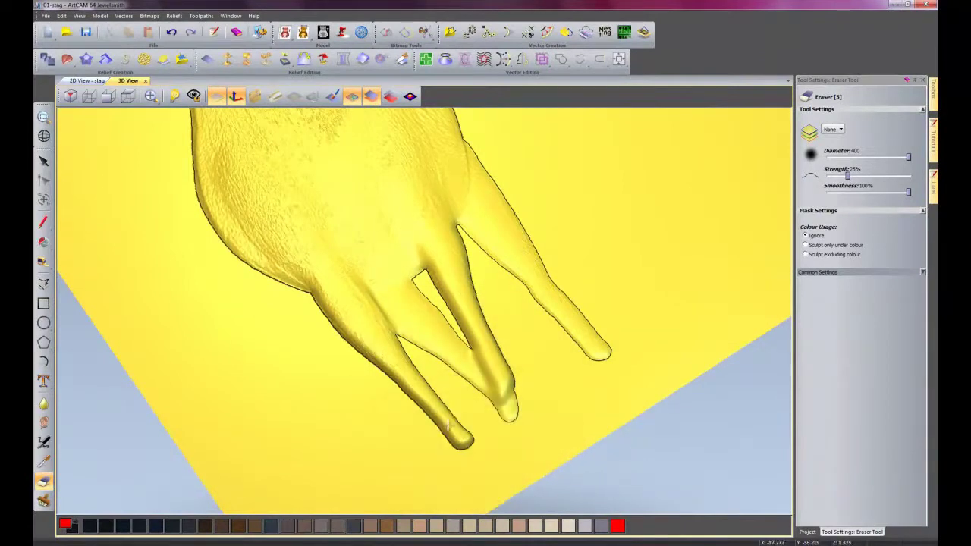
pyautogui.click(474, 459)
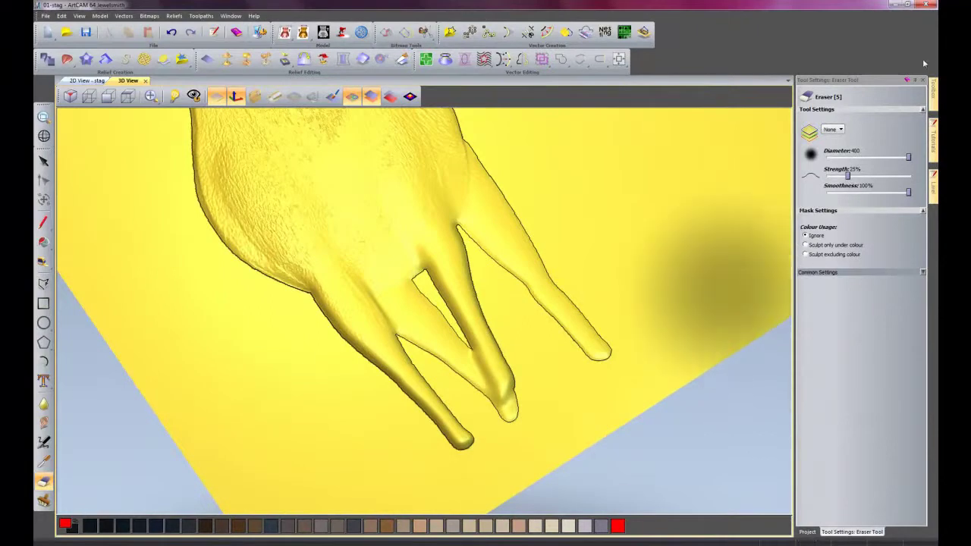
pyautogui.click(923, 80)
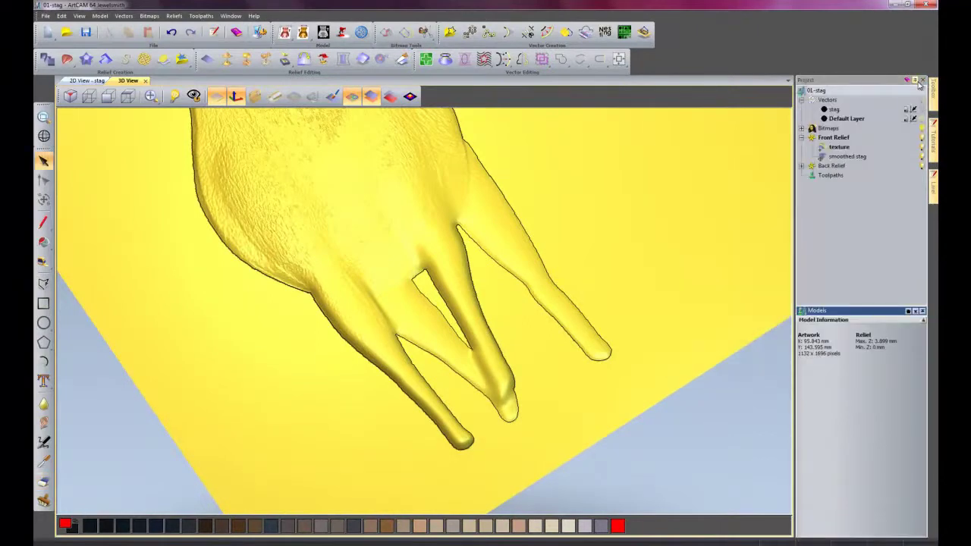
pyautogui.scroll(-5, 531, 285)
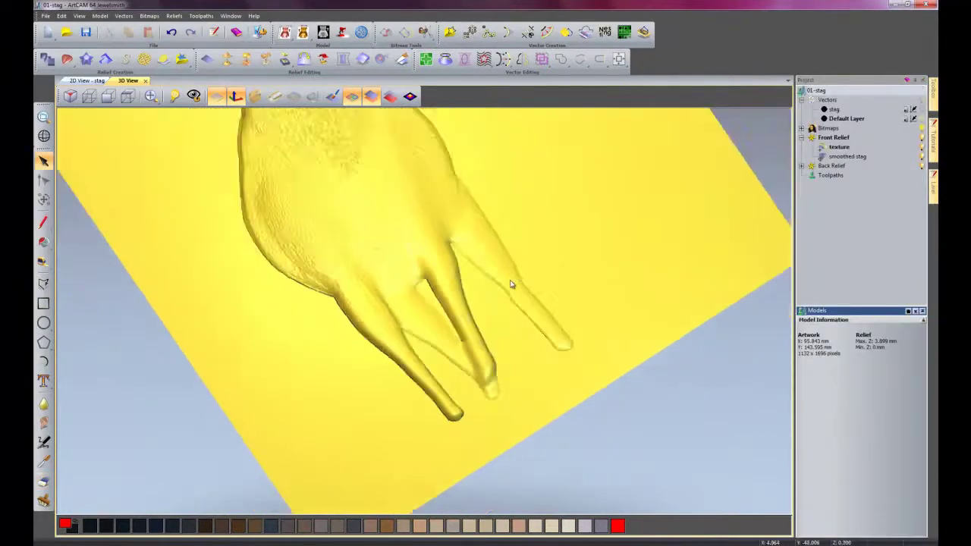
pyautogui.scroll(1, 486, 304)
pyautogui.moveTo(490, 318); pyautogui.dragTo(665, 219)
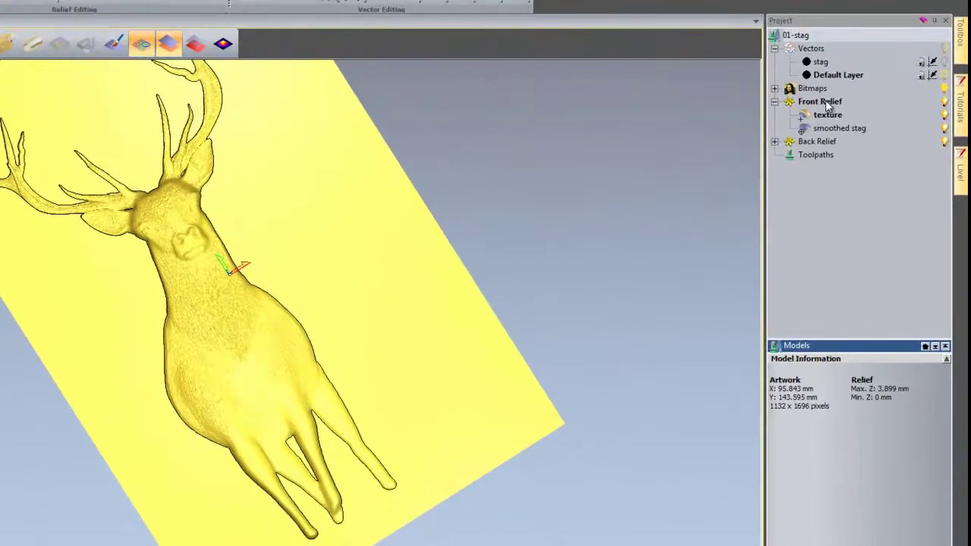
# - Merge all visible relief layers under Front Relief into a single new layer
pyautogui.rightClick(827, 106)
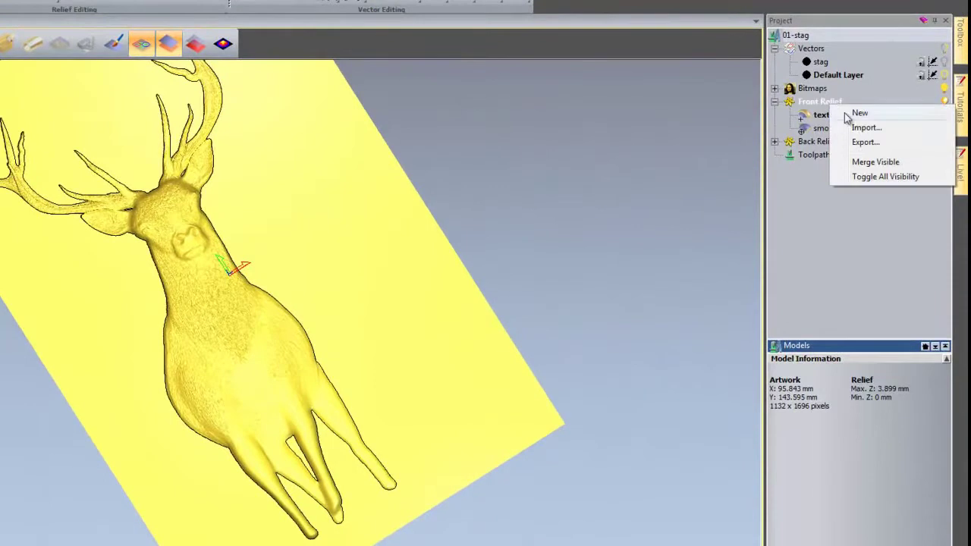
pyautogui.click(879, 163)
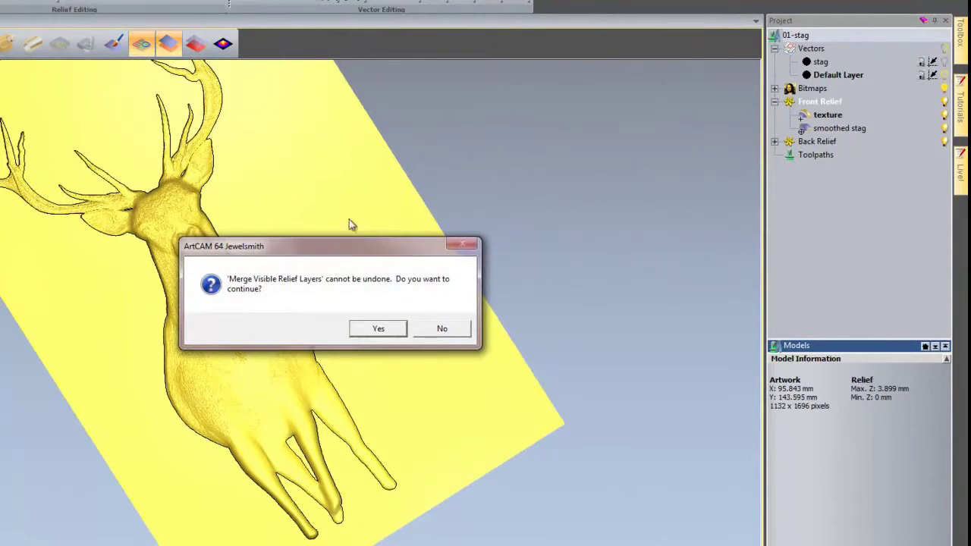
pyautogui.click(379, 328)
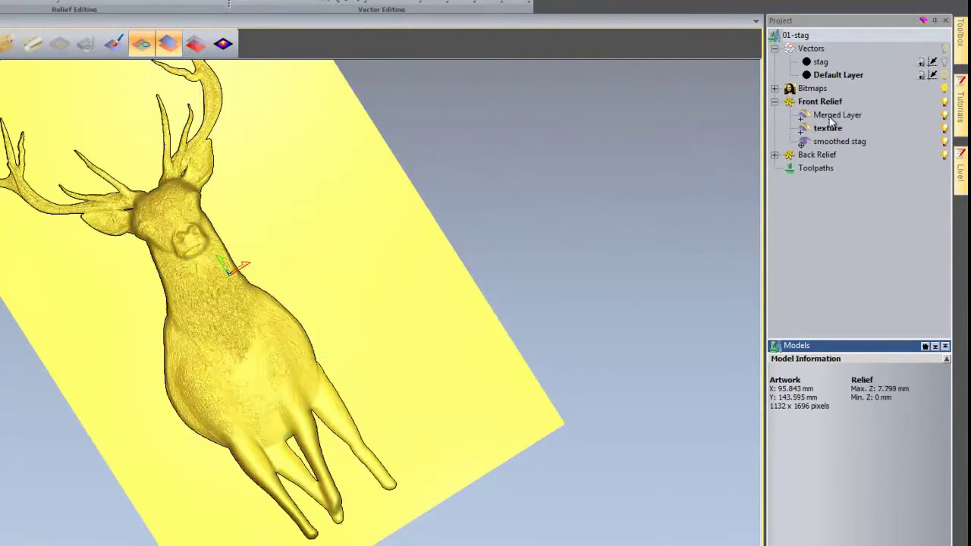
# - Switch off the texture layer and rename the merged layer to 'stag'
pyautogui.click(945, 116)
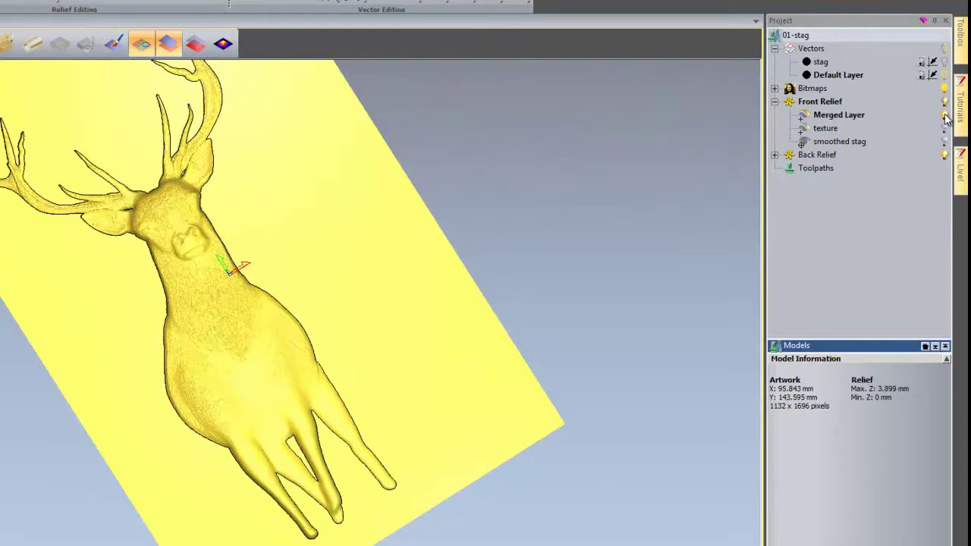
pyautogui.rightClick(836, 117)
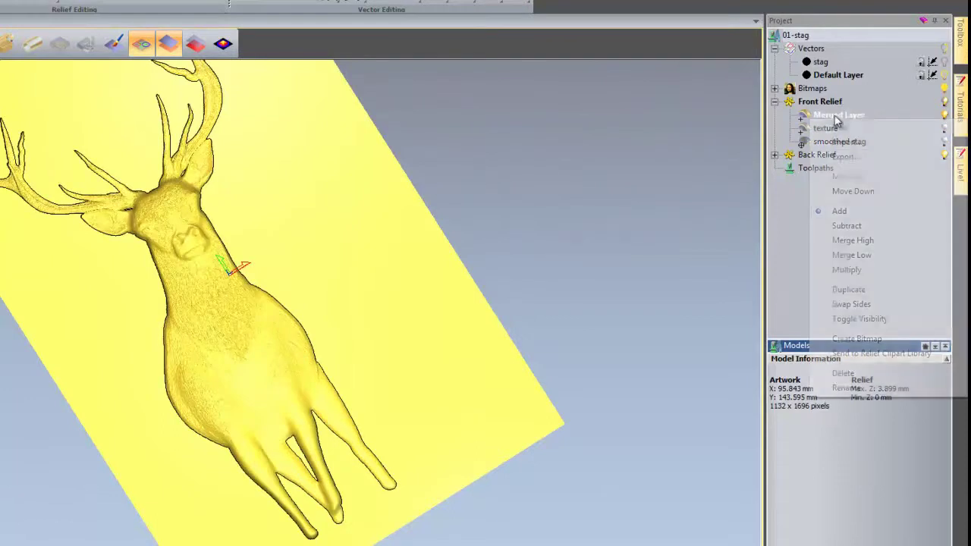
pyautogui.click(846, 388)
pyautogui.write('stag')
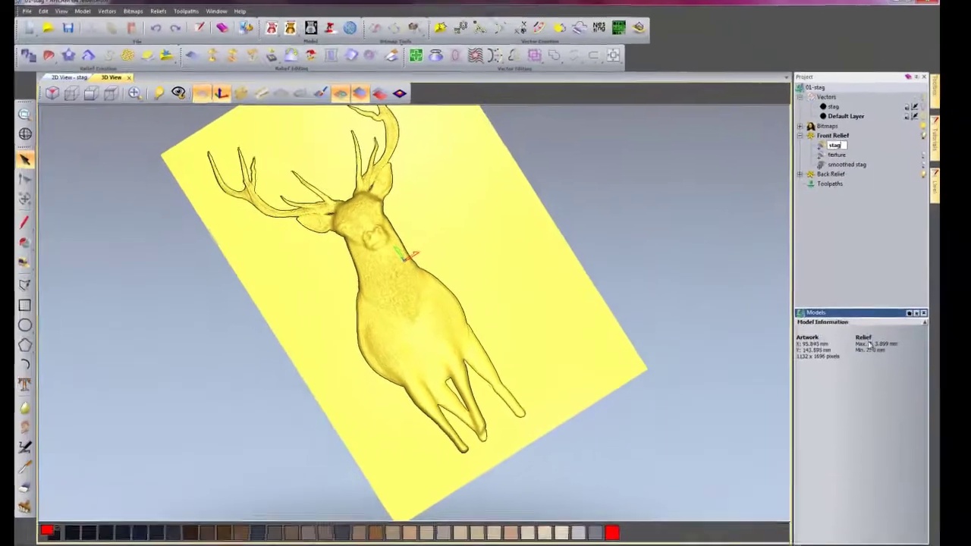
pyautogui.press('Return')
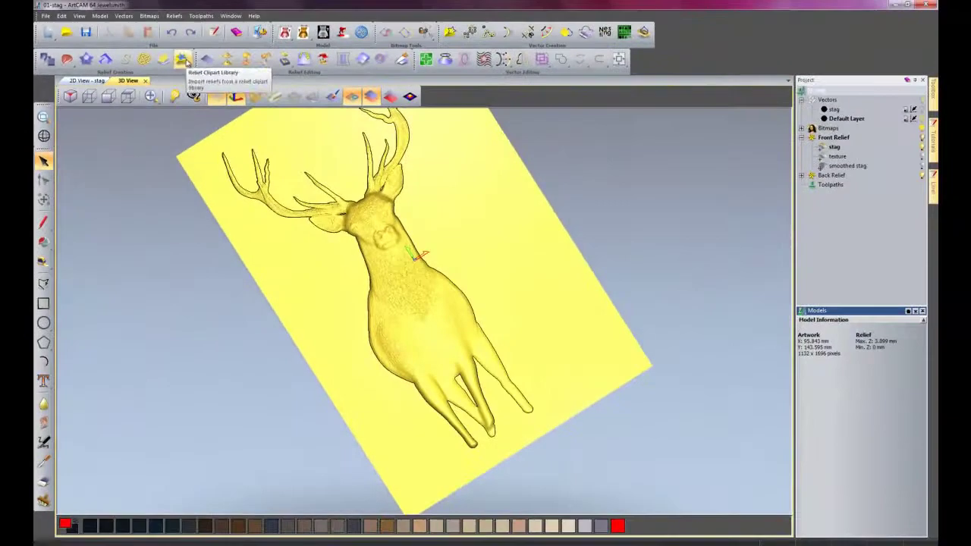
# - Make a new 'On The Rocks' folder under Reliefs as a clipart library and drag the stag layer into it
pyautogui.click(563, 182)
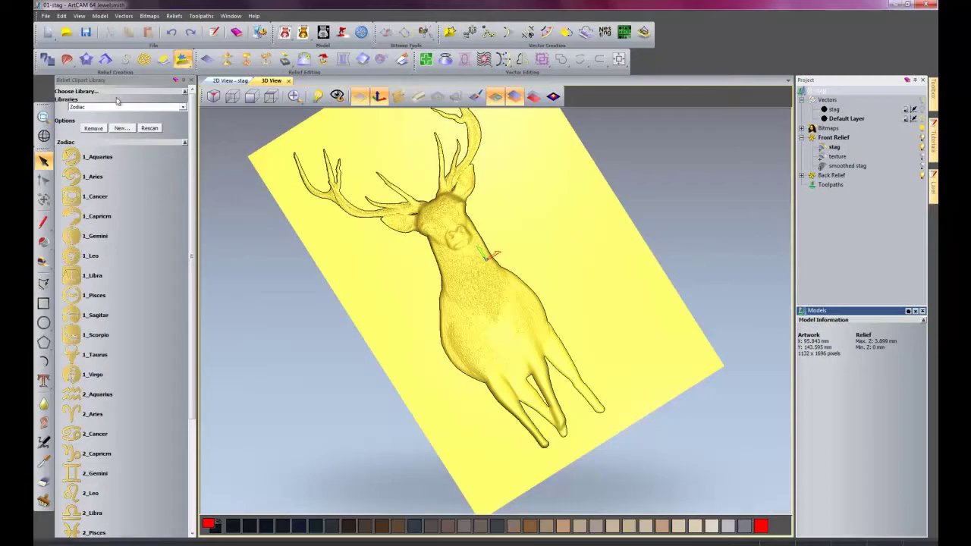
pyautogui.scroll(3, 93, 108)
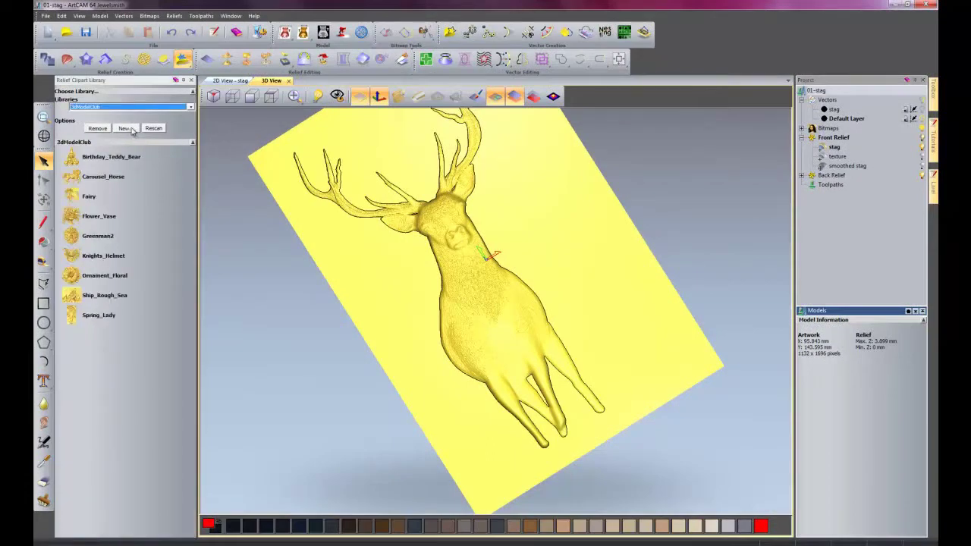
pyautogui.click(126, 128)
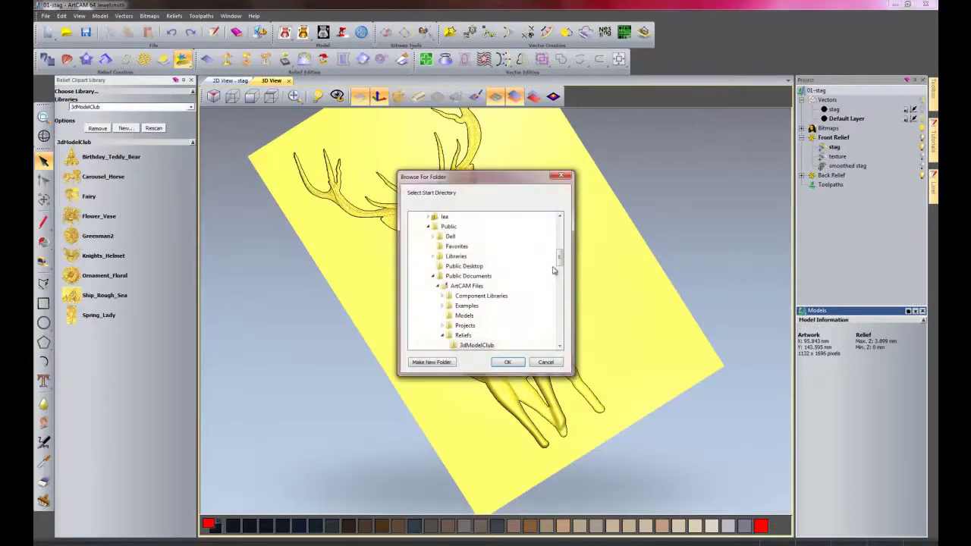
pyautogui.moveTo(559, 260); pyautogui.dragTo(559, 266)
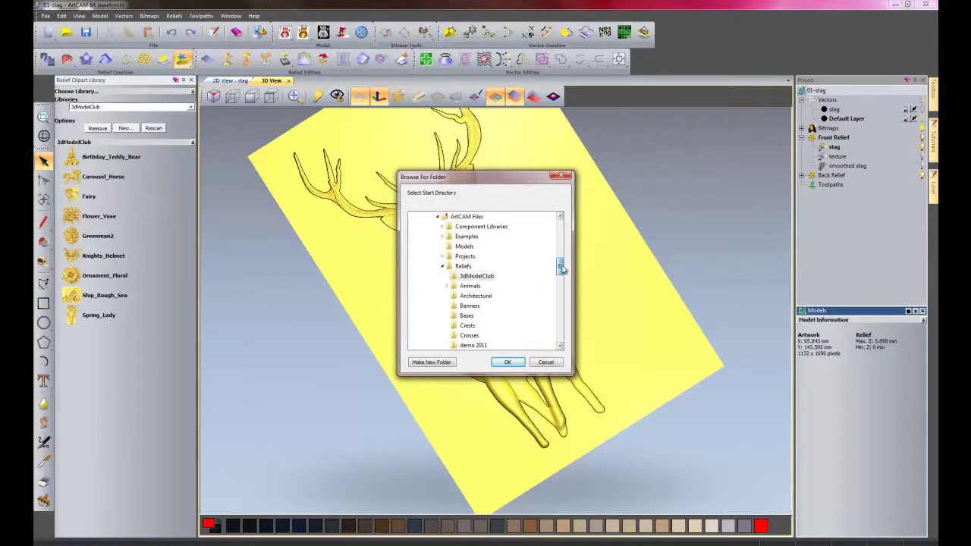
pyautogui.click(463, 268)
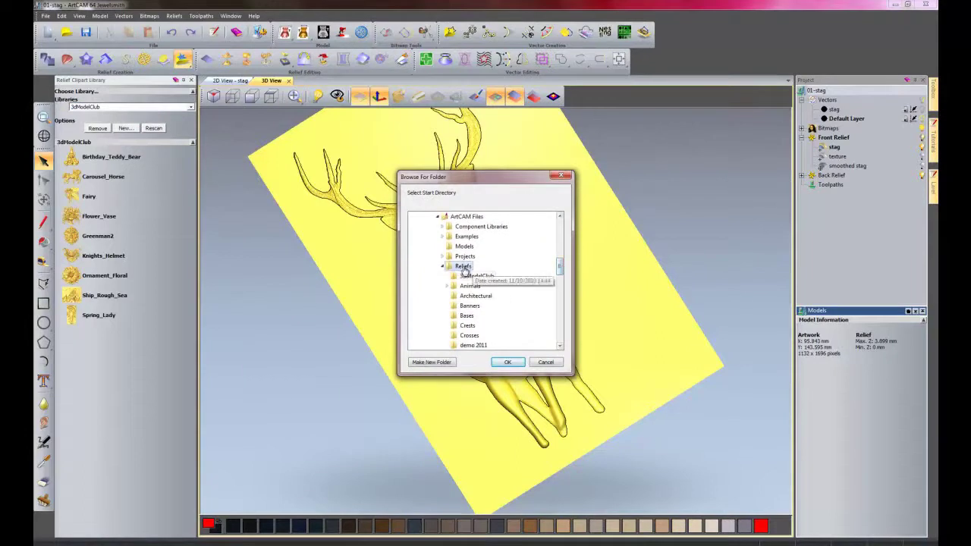
pyautogui.click(433, 363)
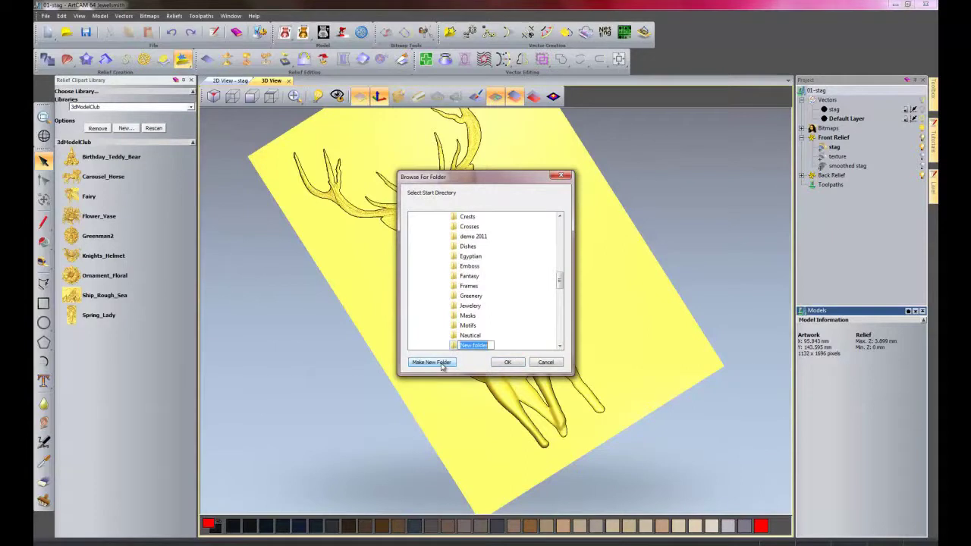
pyautogui.write('On The Rocks')
pyautogui.click(507, 363)
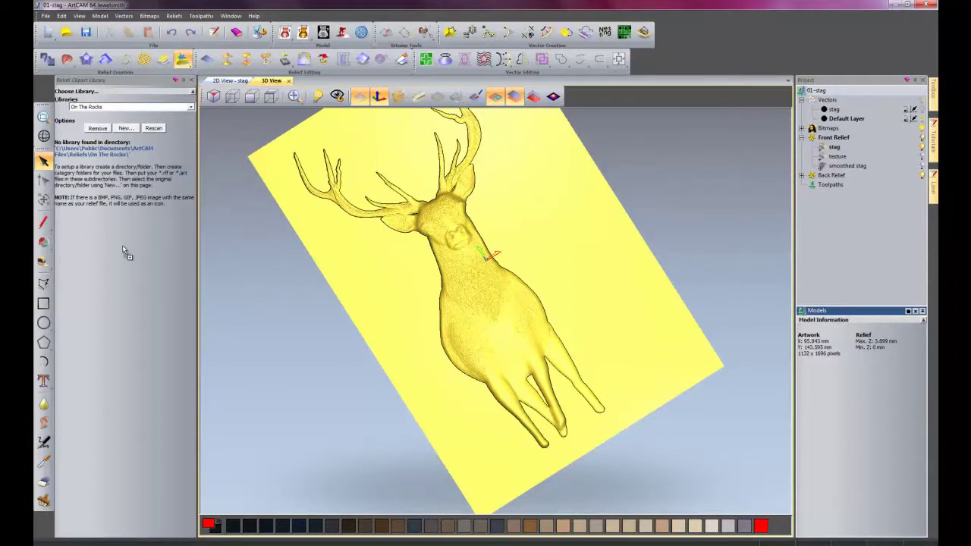
pyautogui.moveTo(123, 245); pyautogui.dragTo(122, 246)
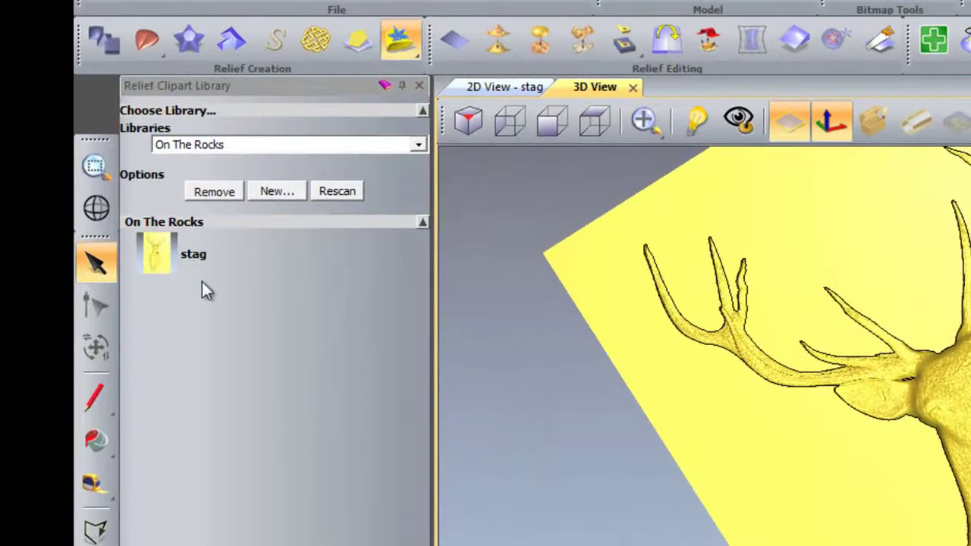
# - Close the Relief Clipart Library panel
pyautogui.click(419, 87)
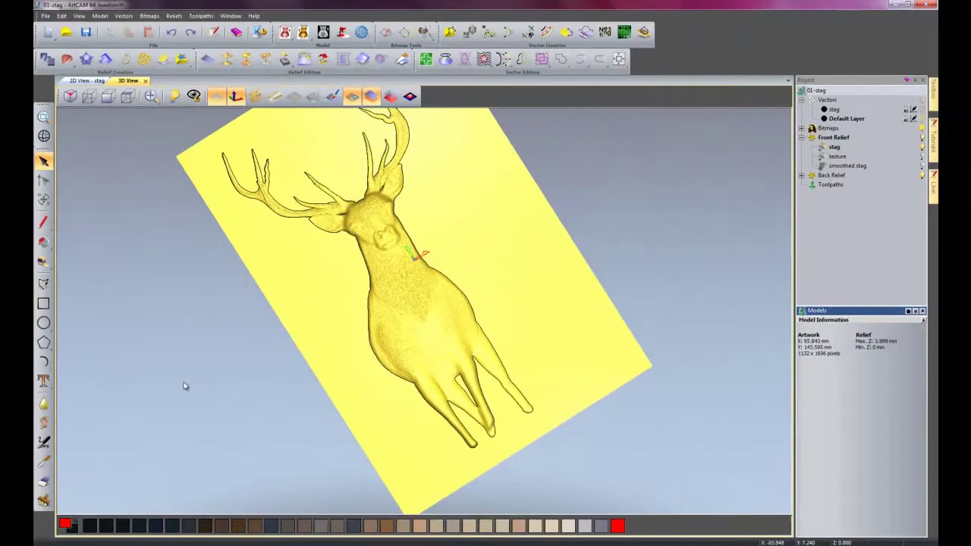